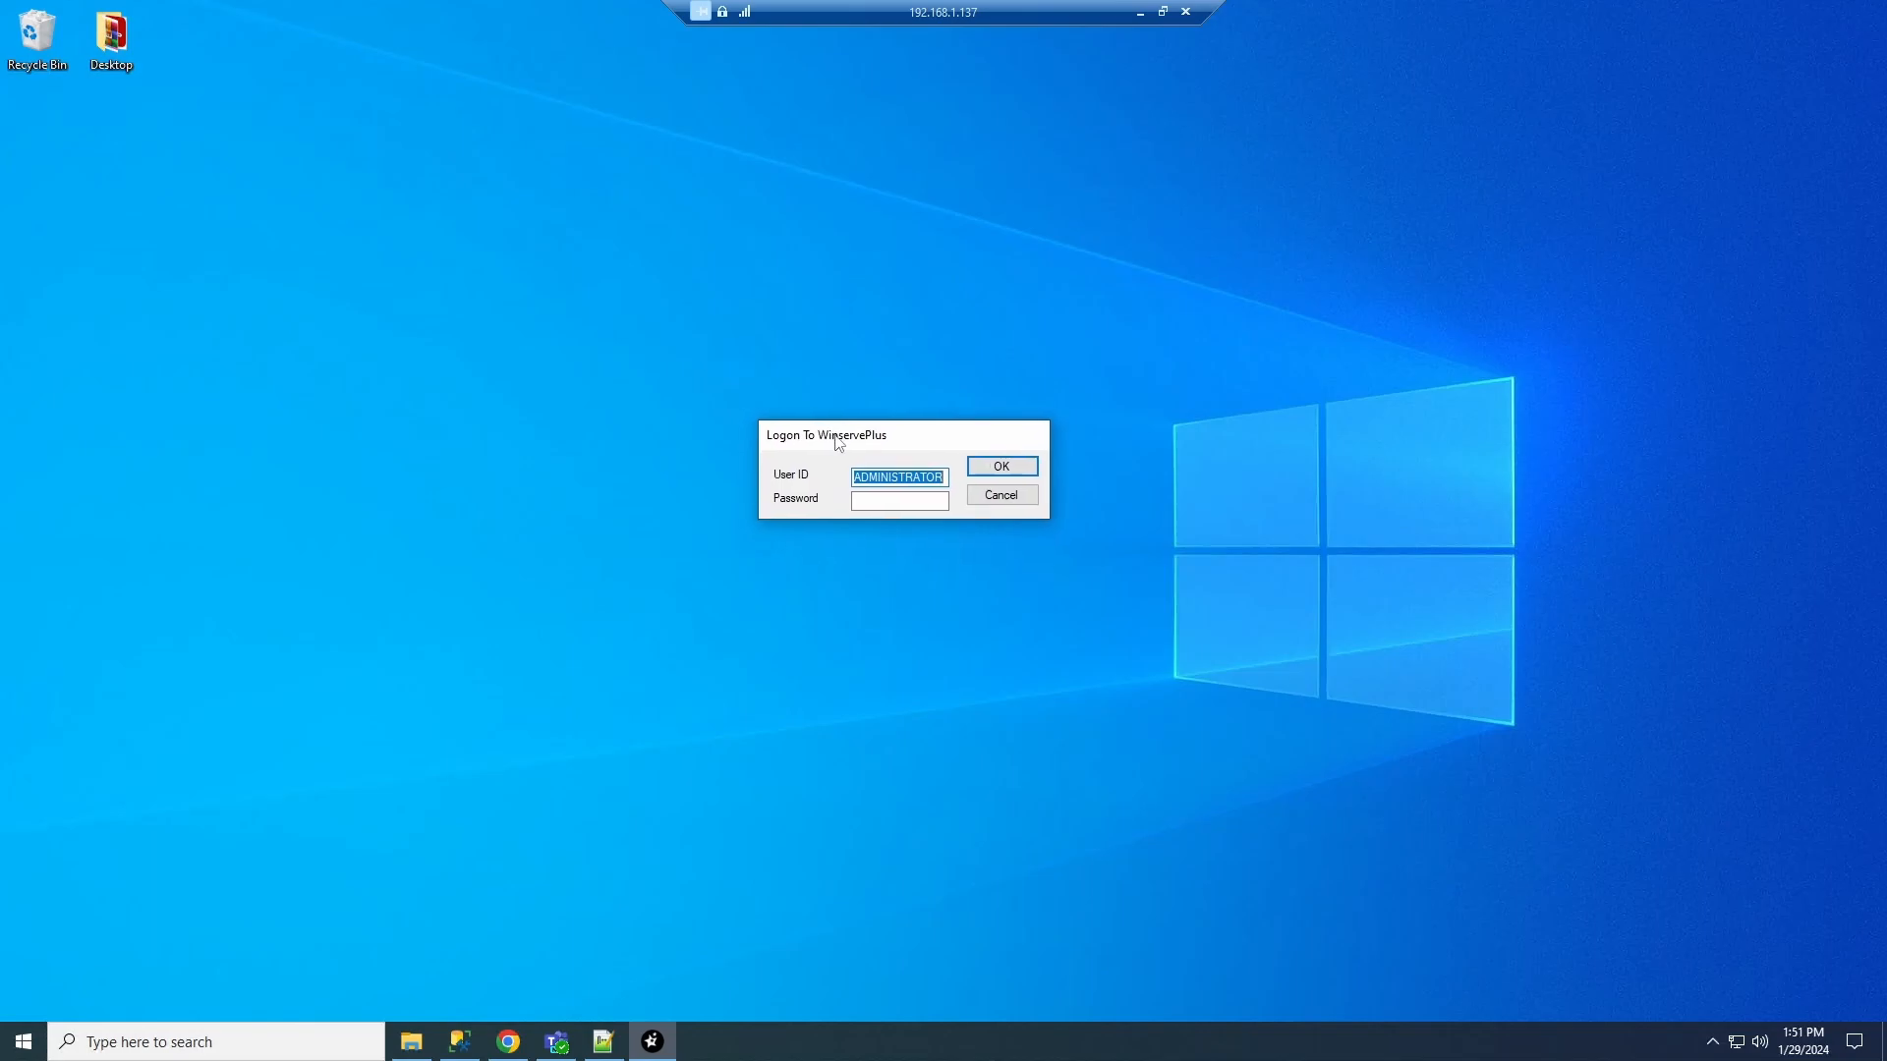
# Log on to WinservePlus as ADMINISTRATOR by entering the account password
pyautogui.moveTo(686, 335); pyautogui.dragTo(1120, 602)
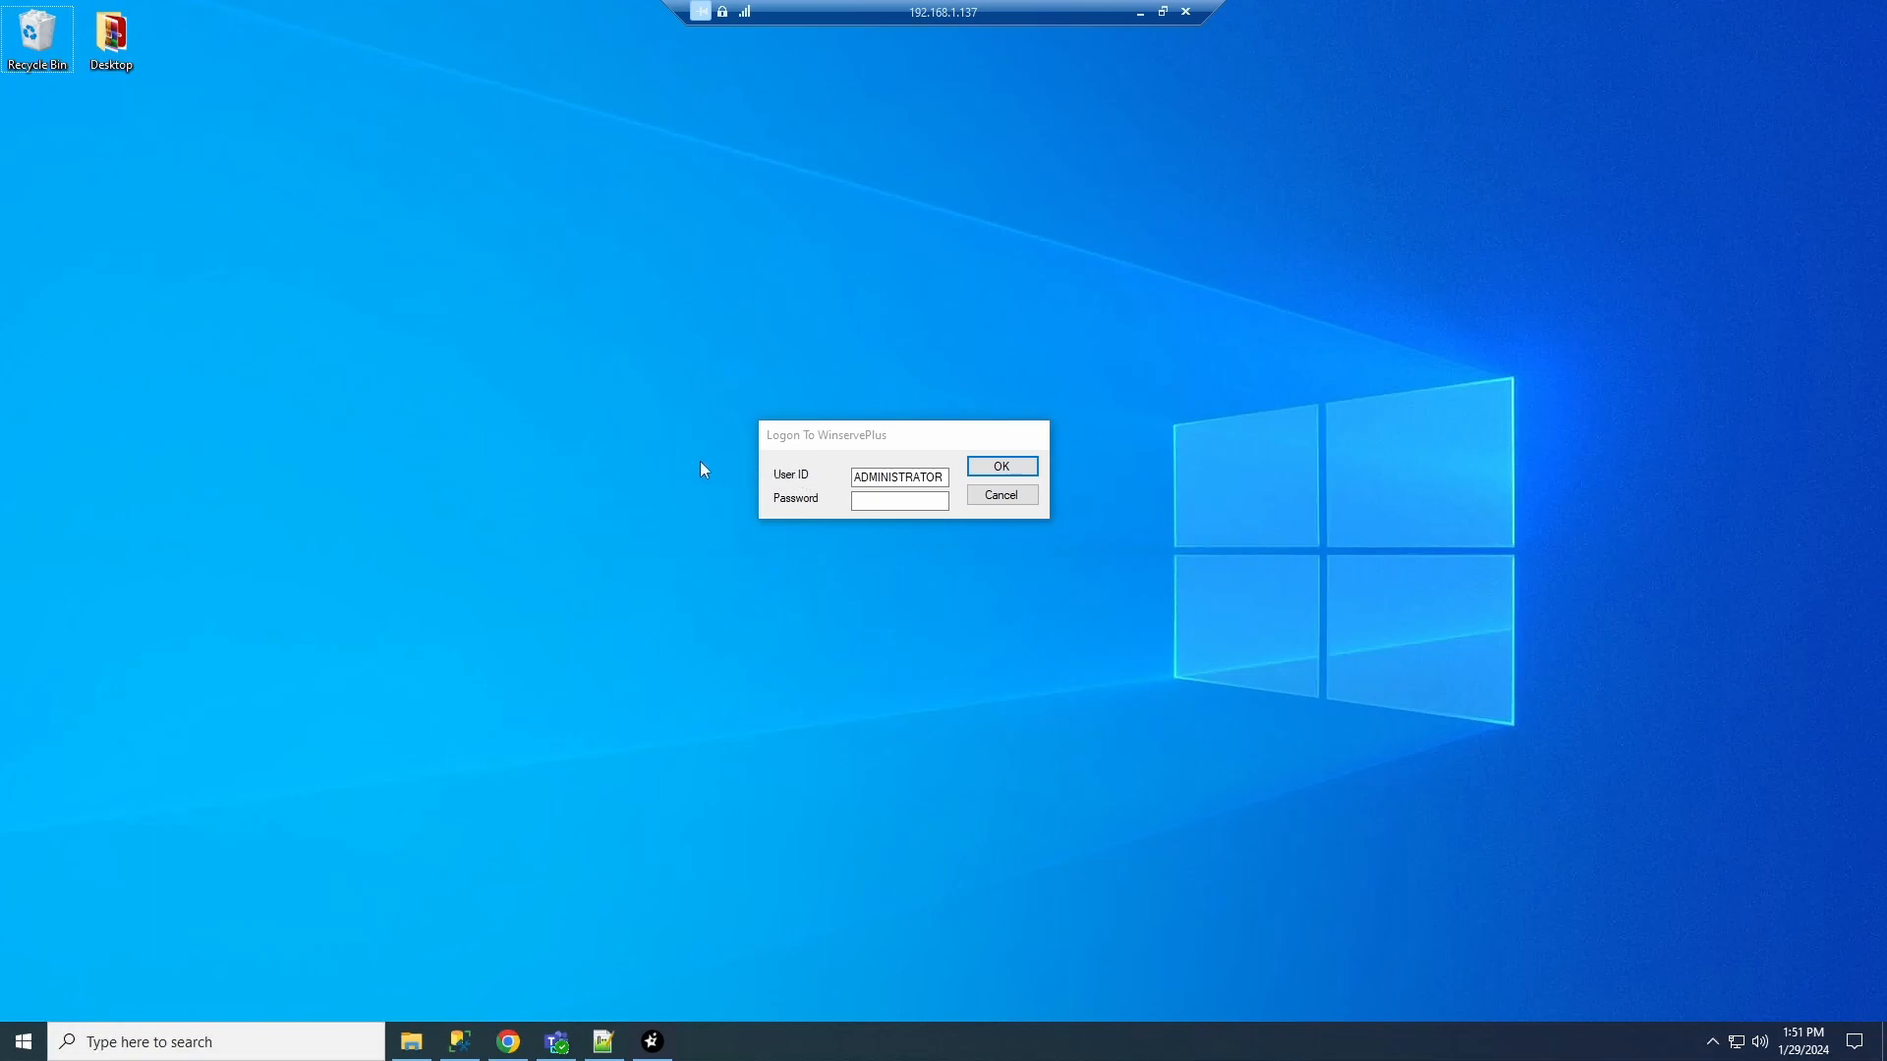
pyautogui.click(895, 501)
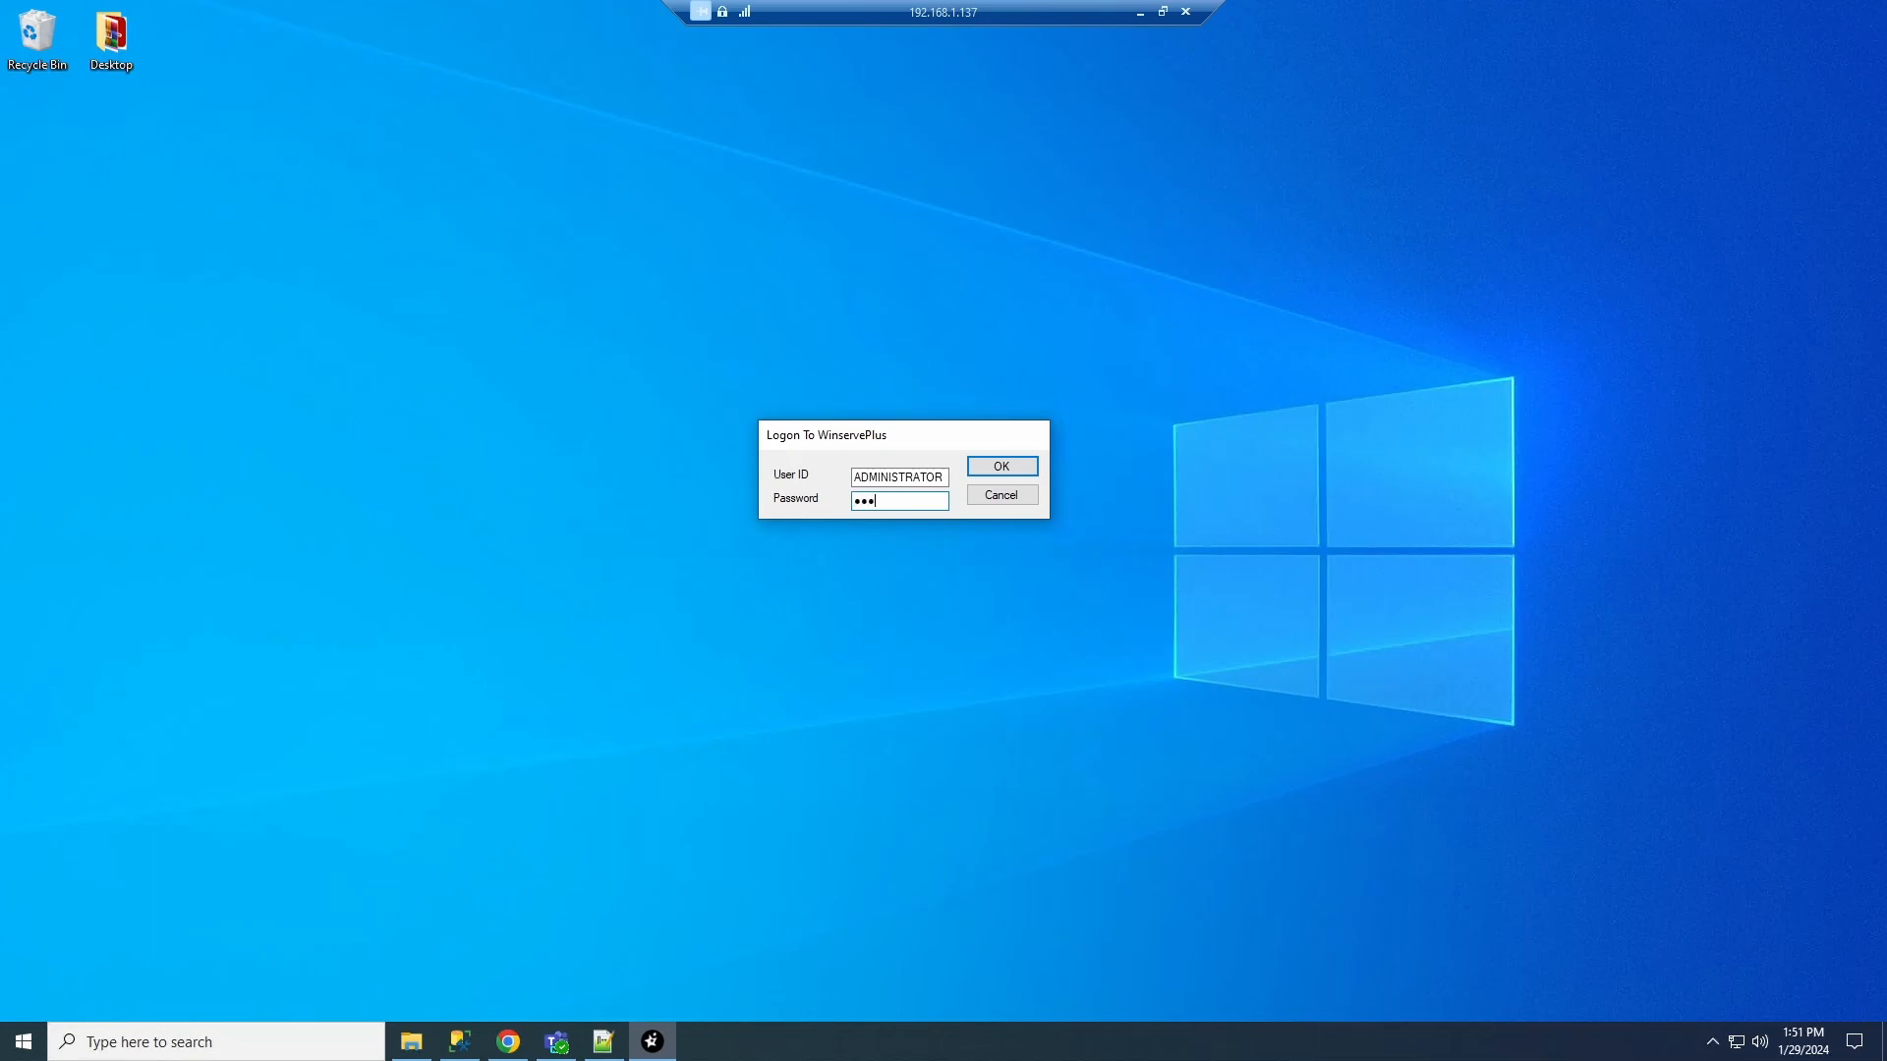
pyautogui.press('Return')
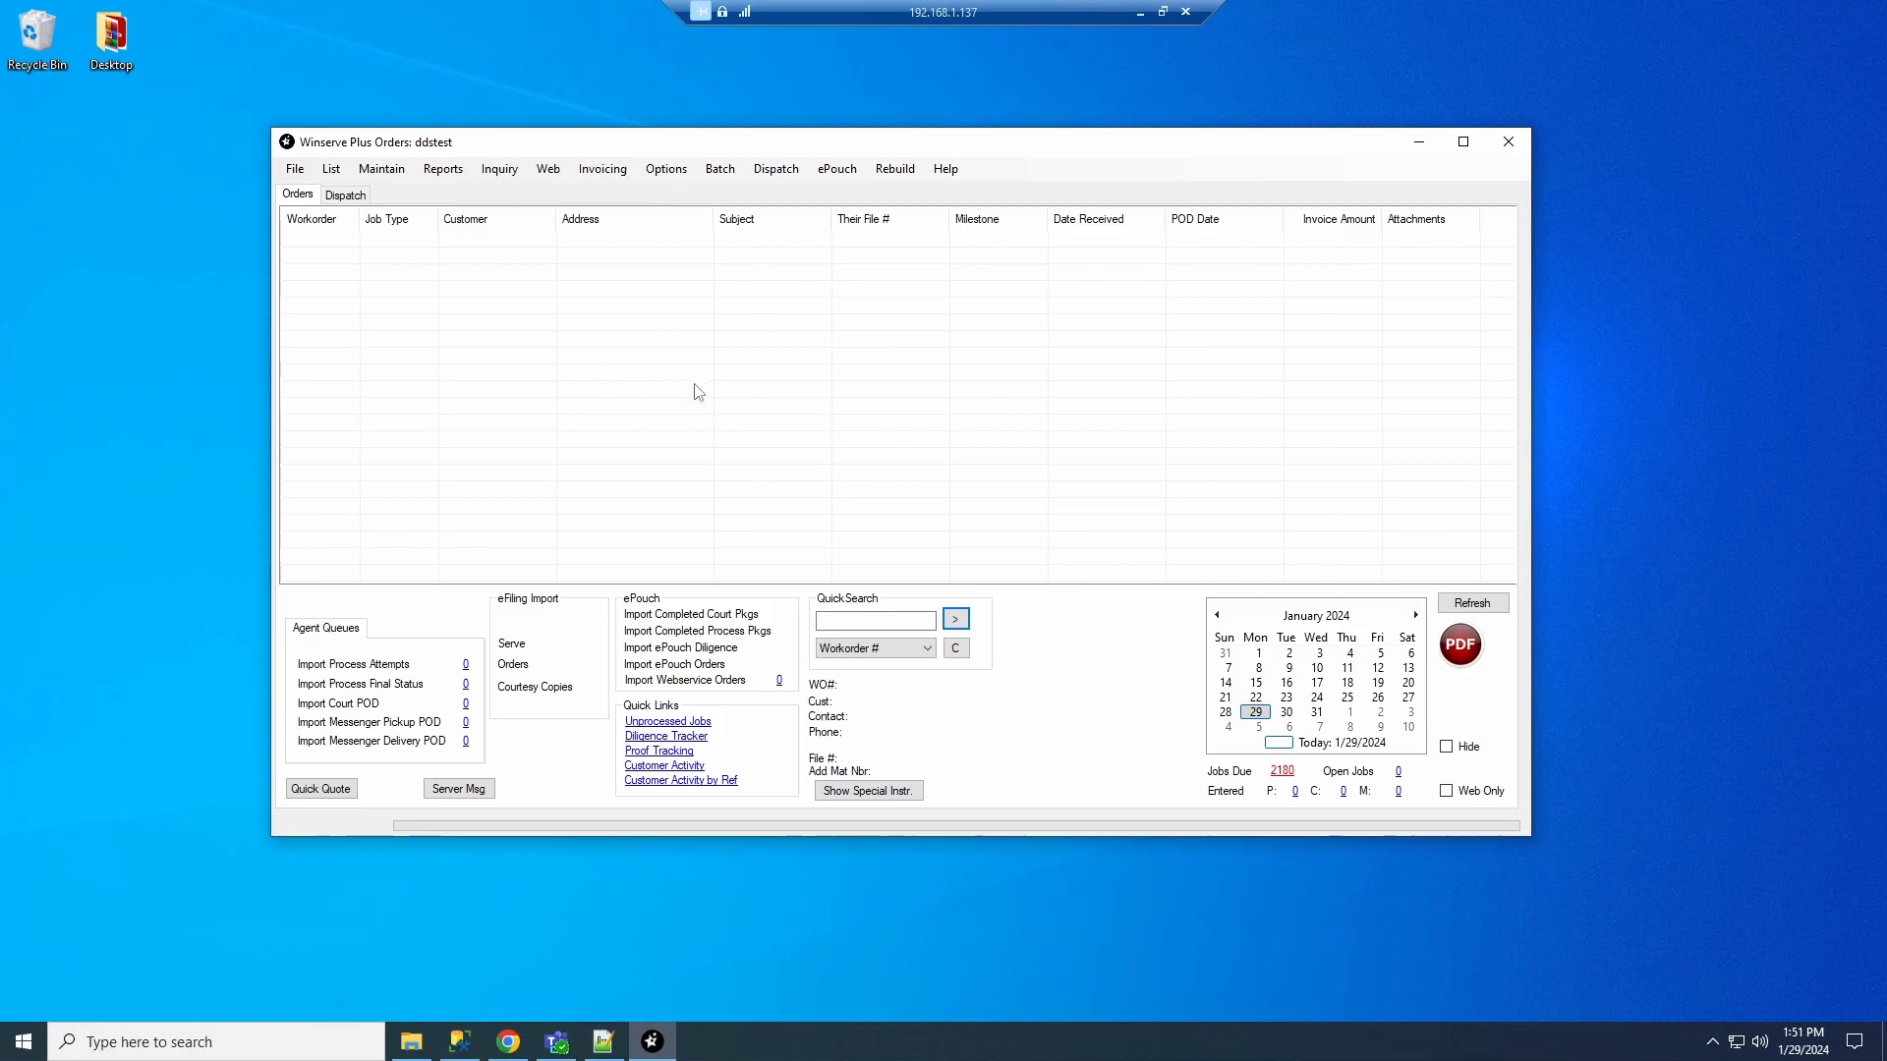
pyautogui.click(837, 169)
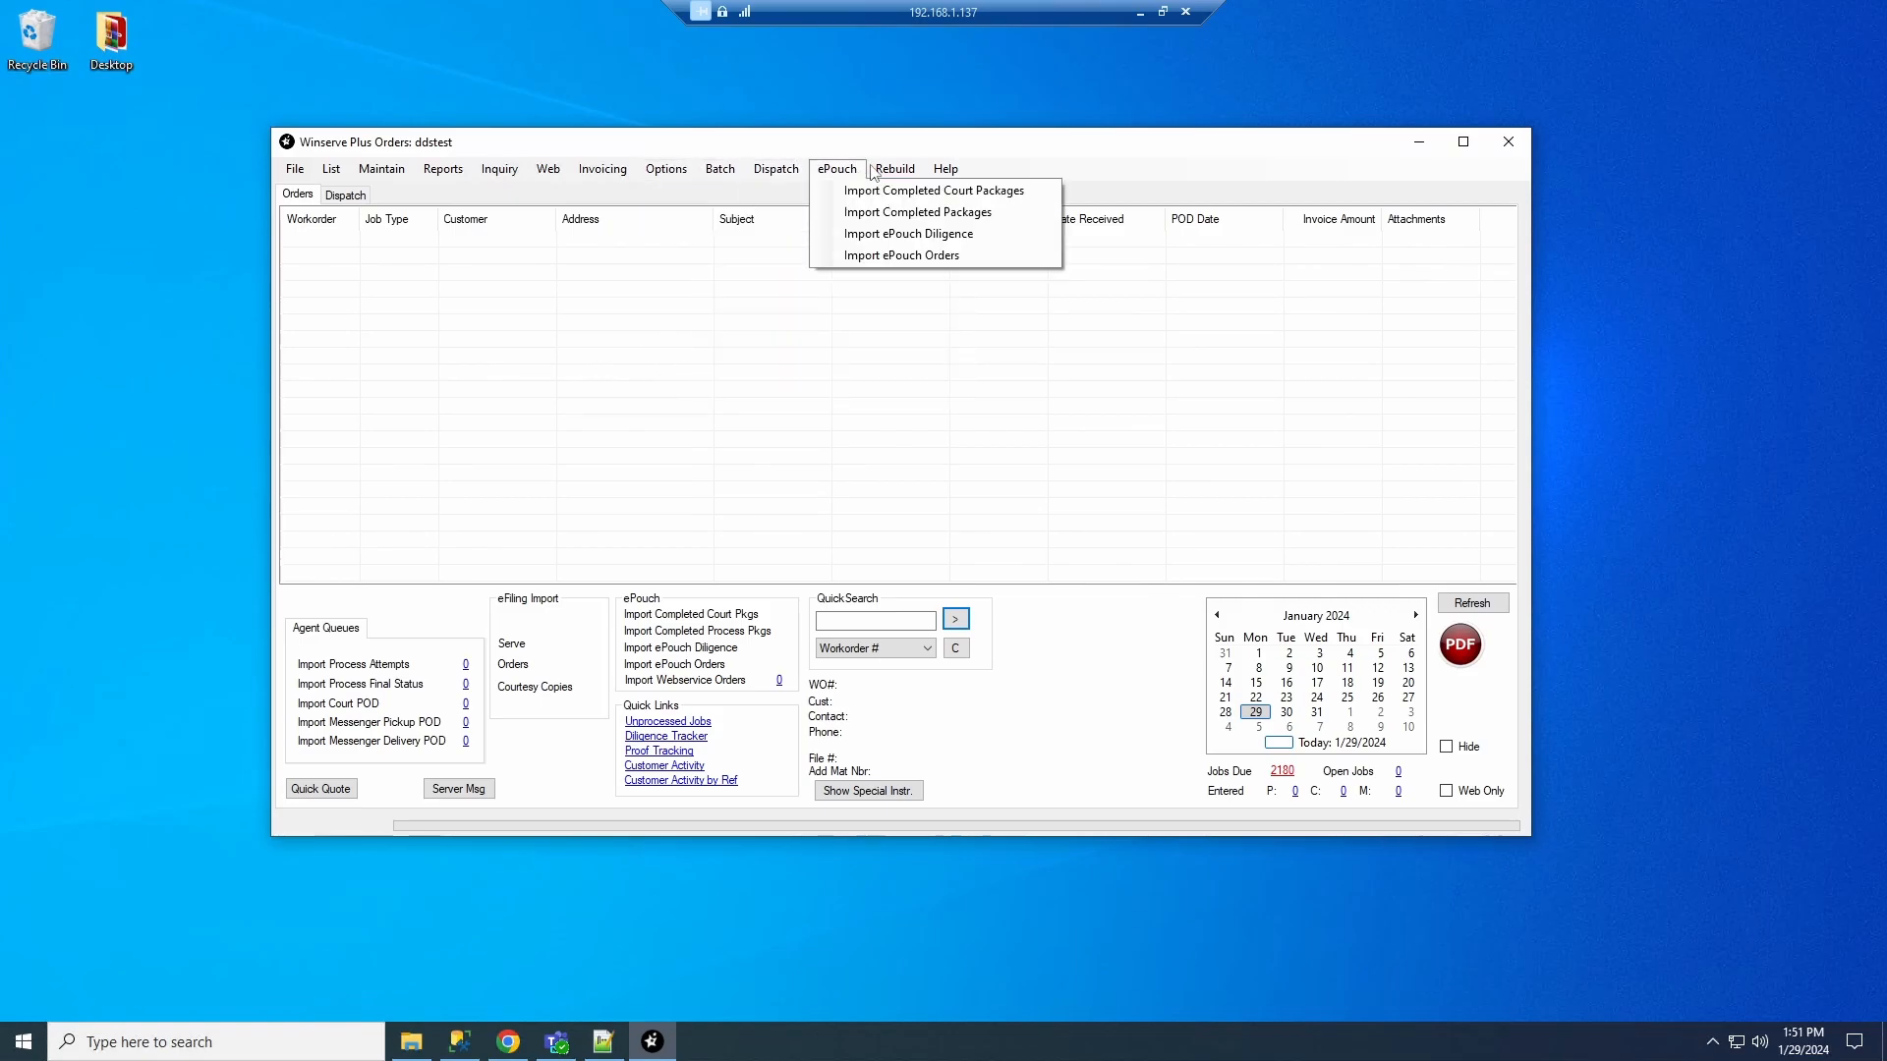
pyautogui.moveTo(950, 169)
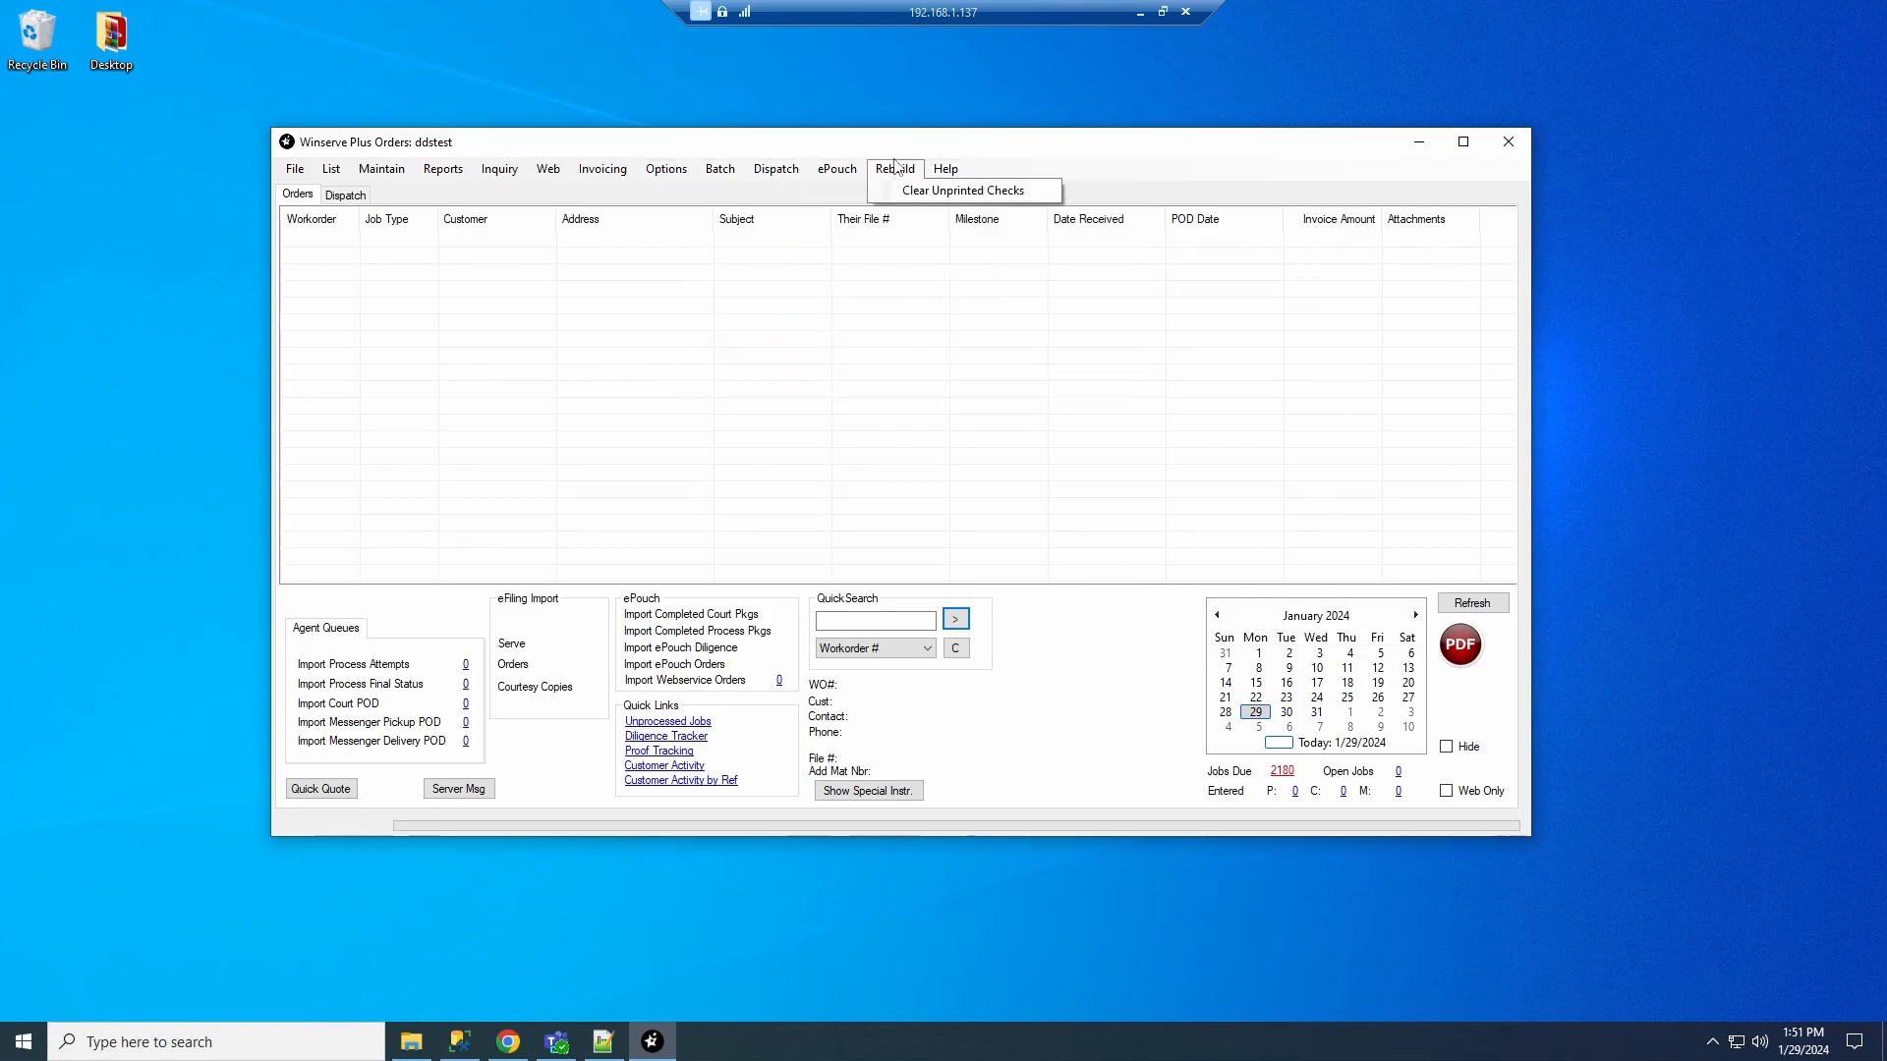
pyautogui.moveTo(366, 175)
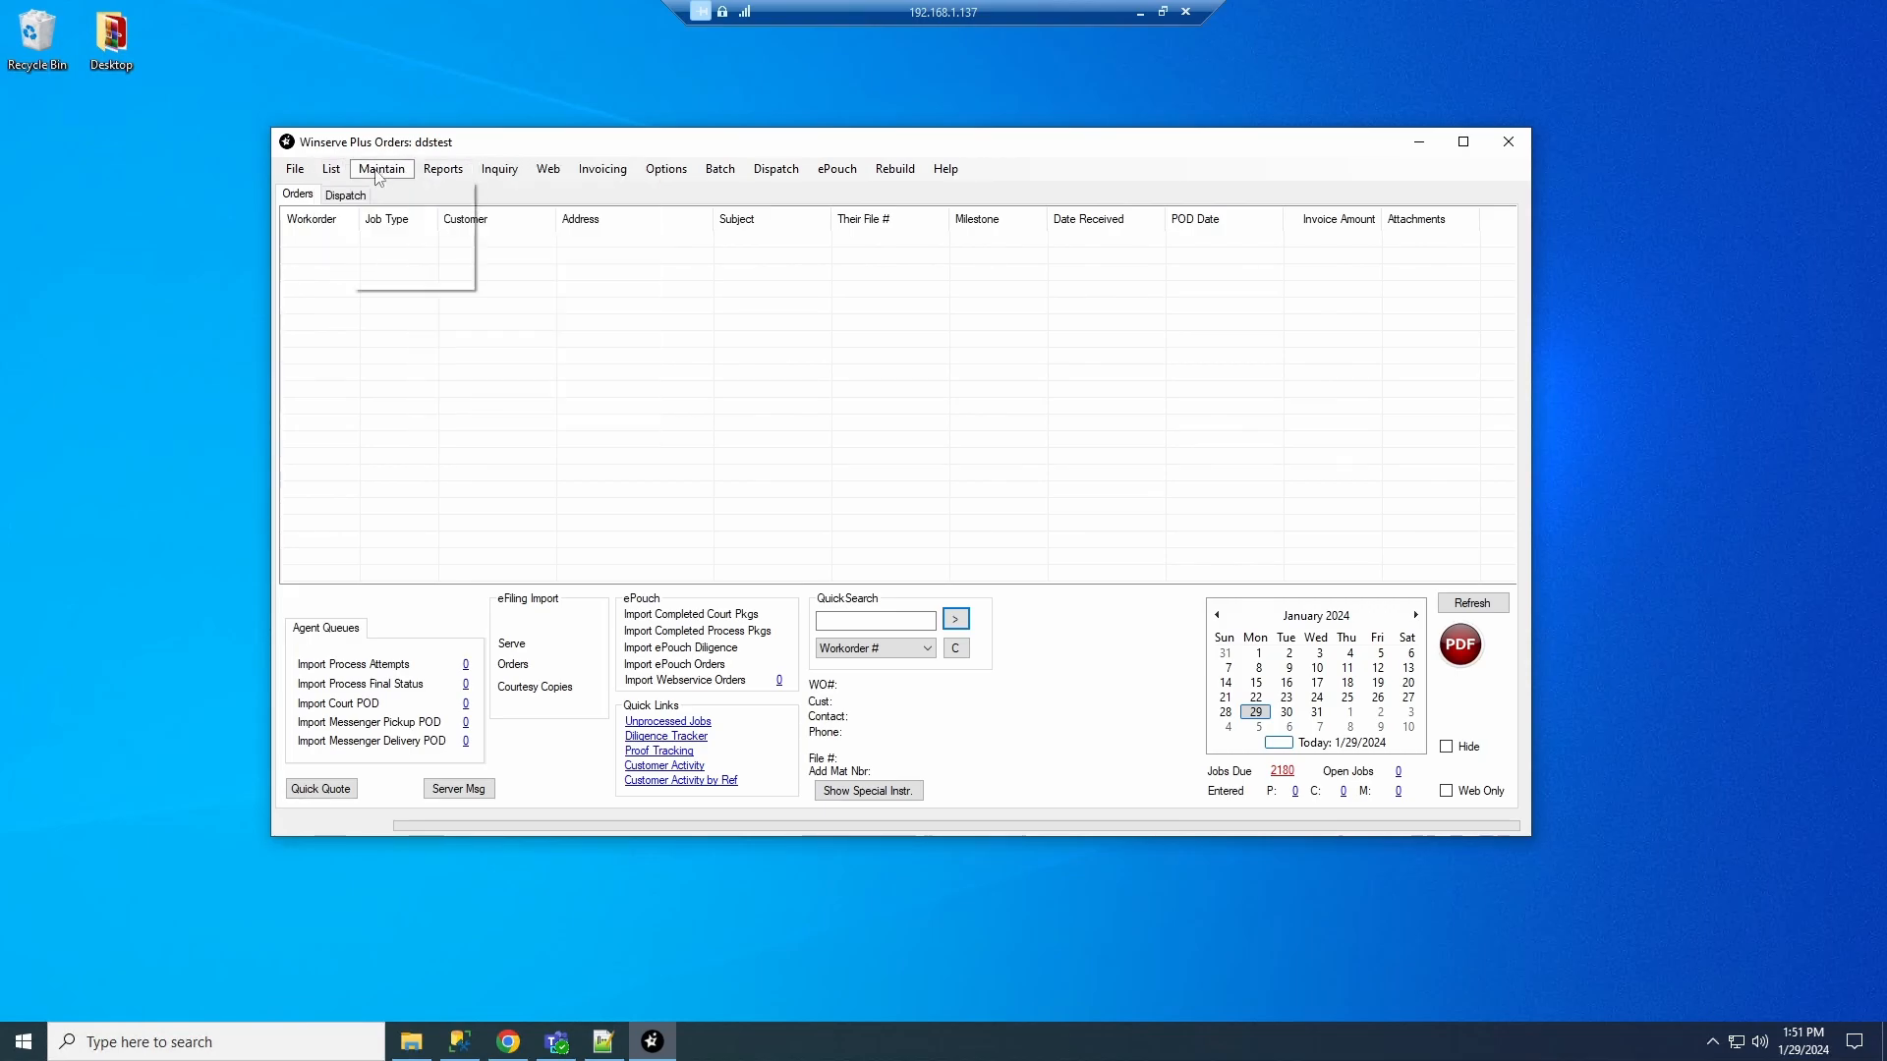
pyautogui.moveTo(291, 176)
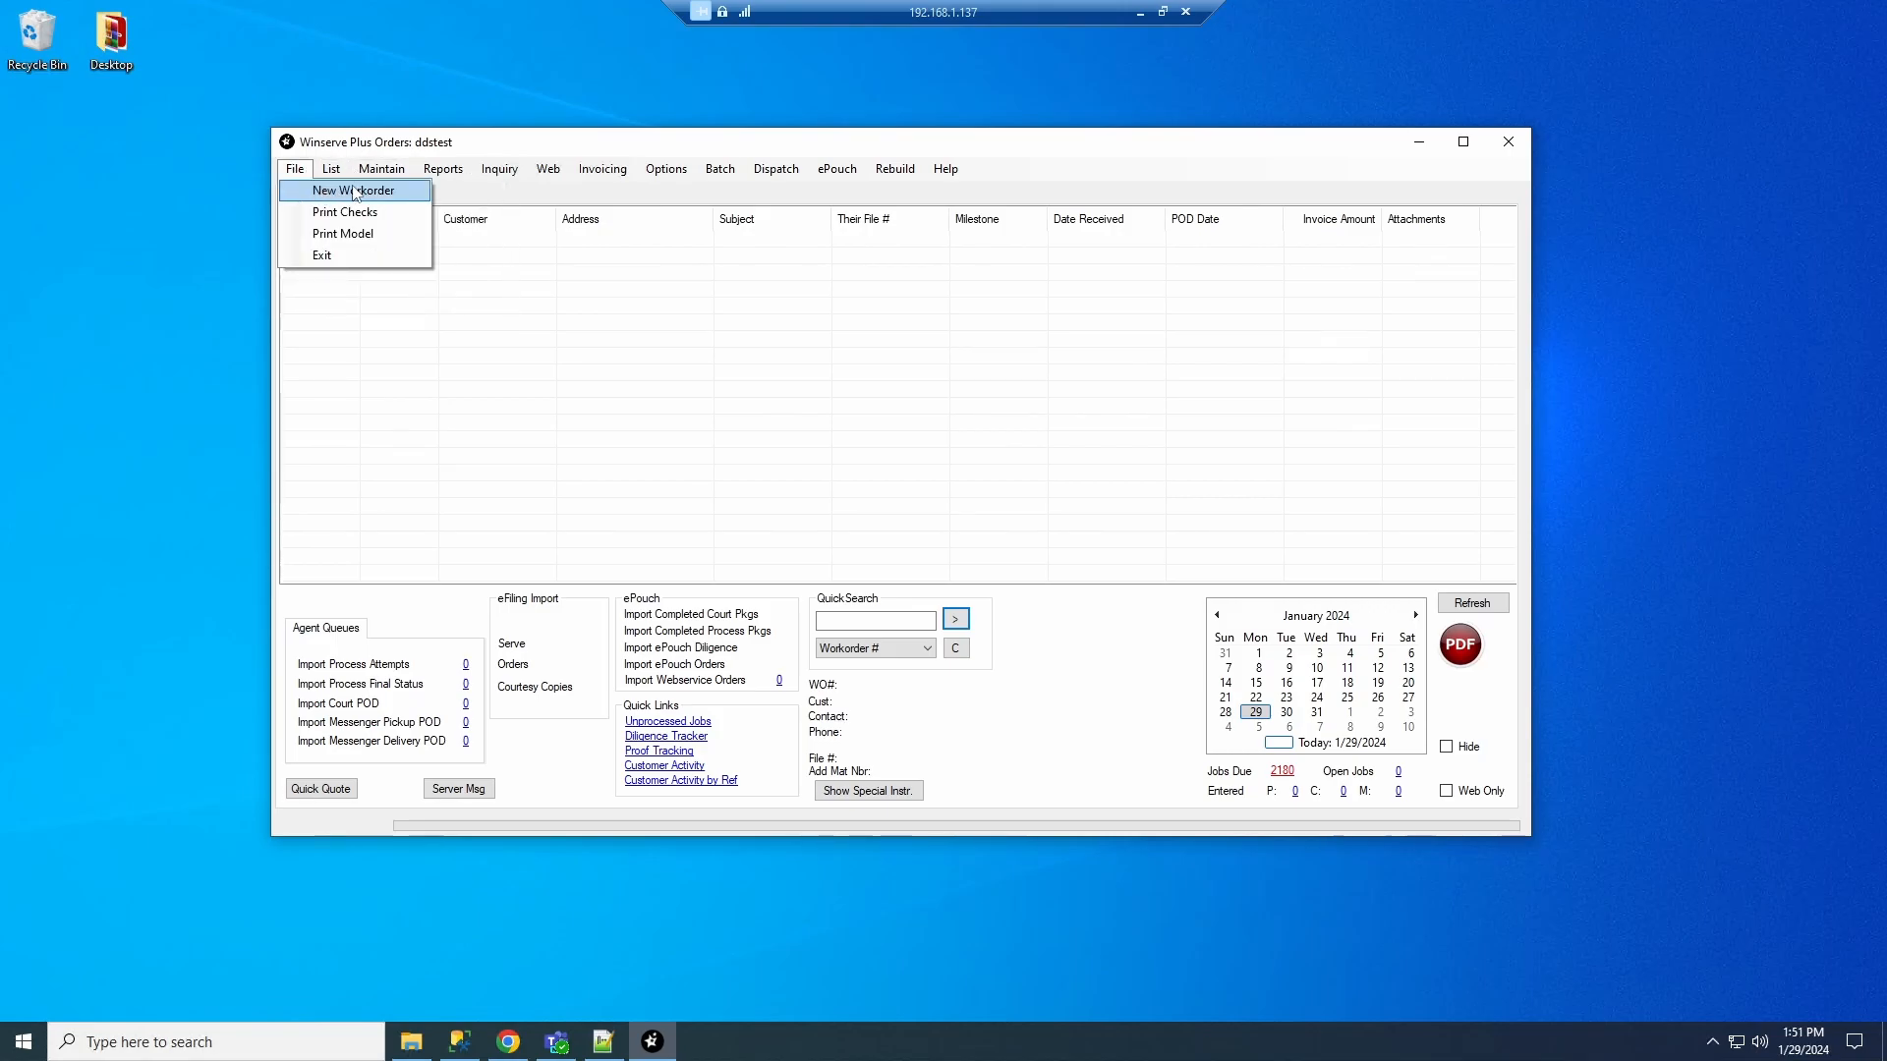
pyautogui.moveTo(405, 213)
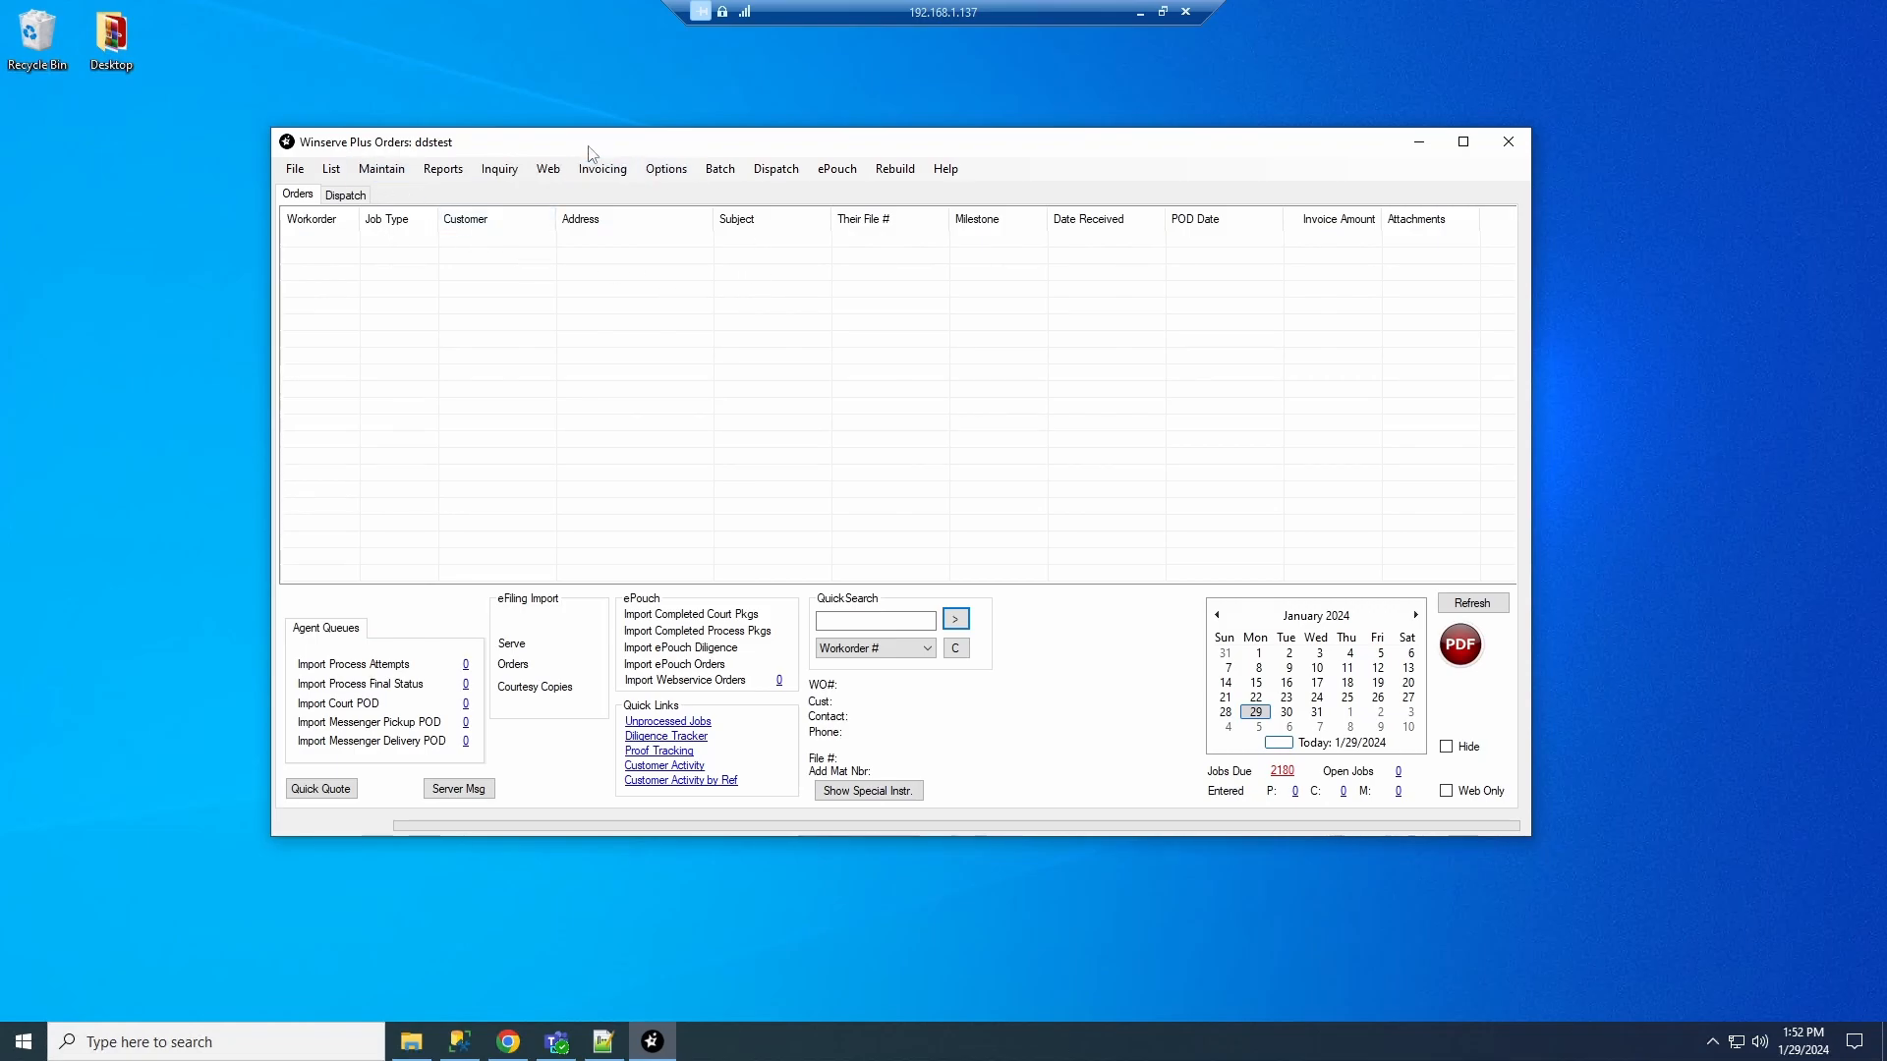
# Open the security group maintenance from the setup options
pyautogui.click(399, 171)
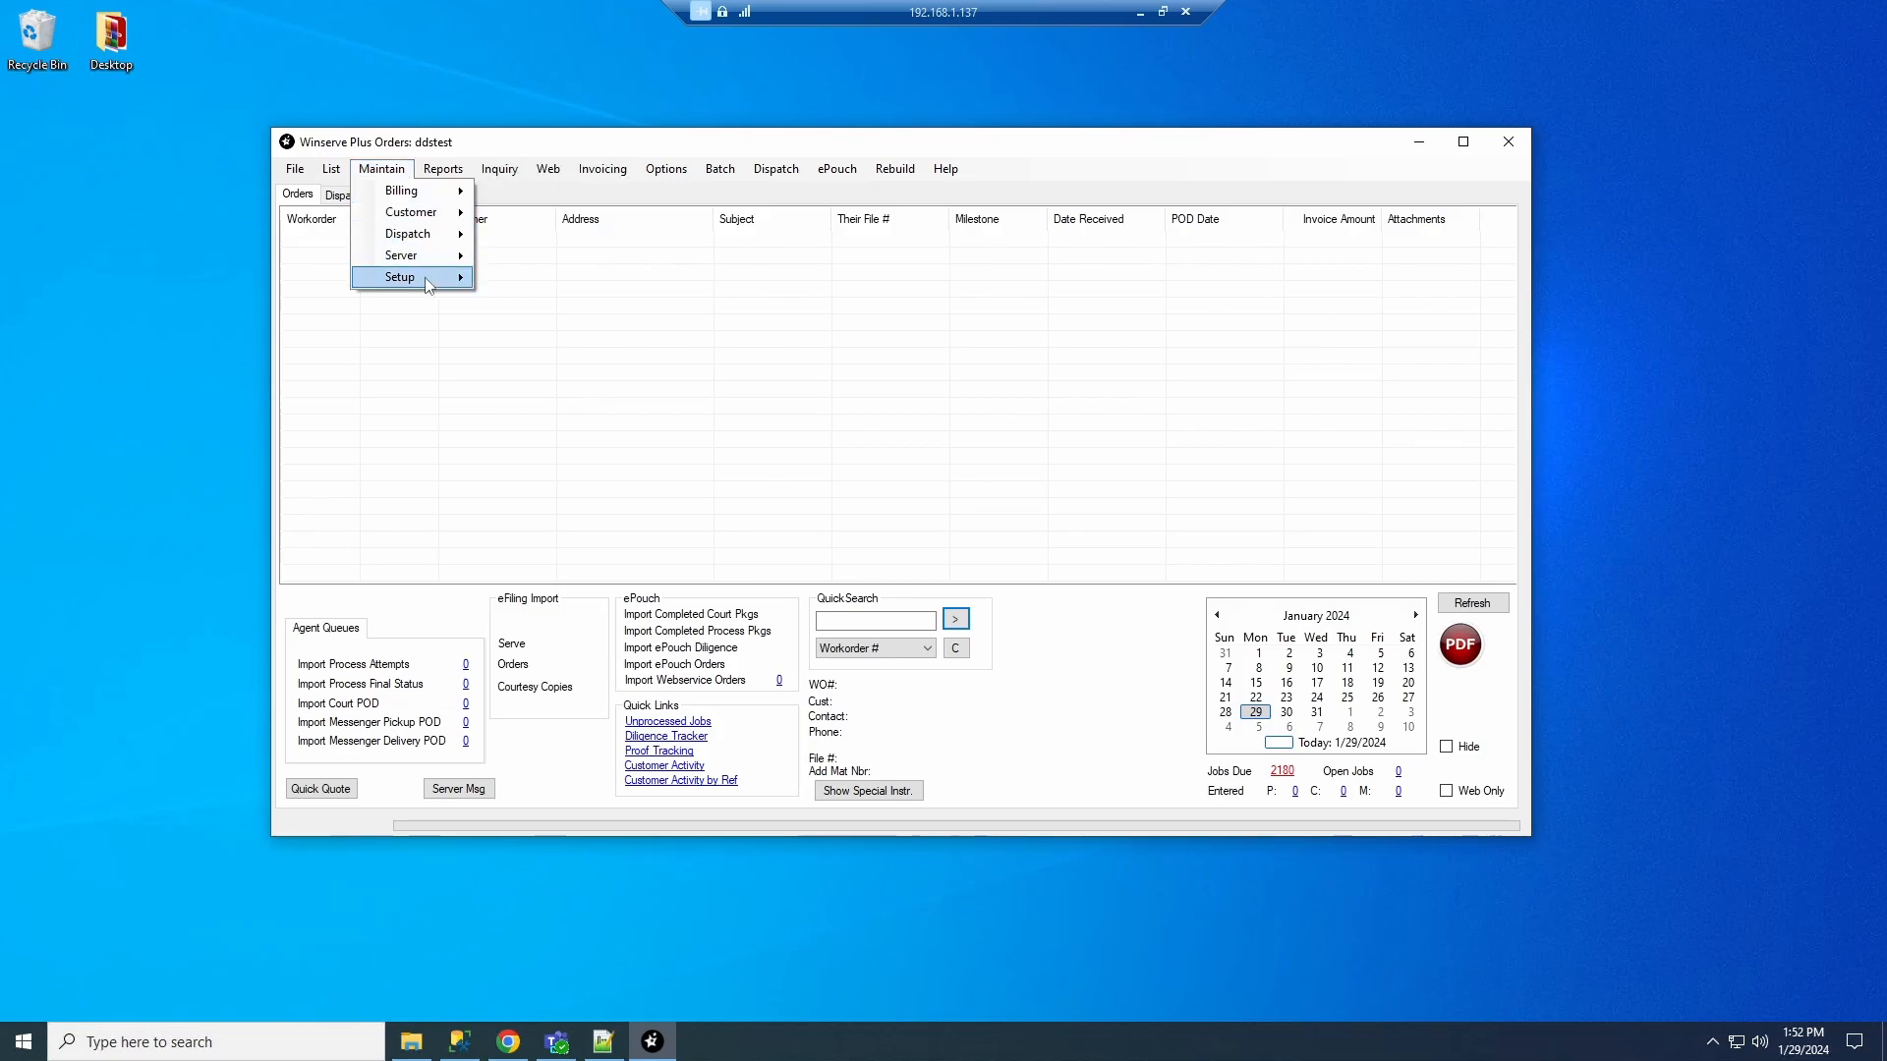
pyautogui.moveTo(425, 275)
pyautogui.click(550, 518)
pyautogui.moveTo(869, 352); pyautogui.dragTo(797, 280)
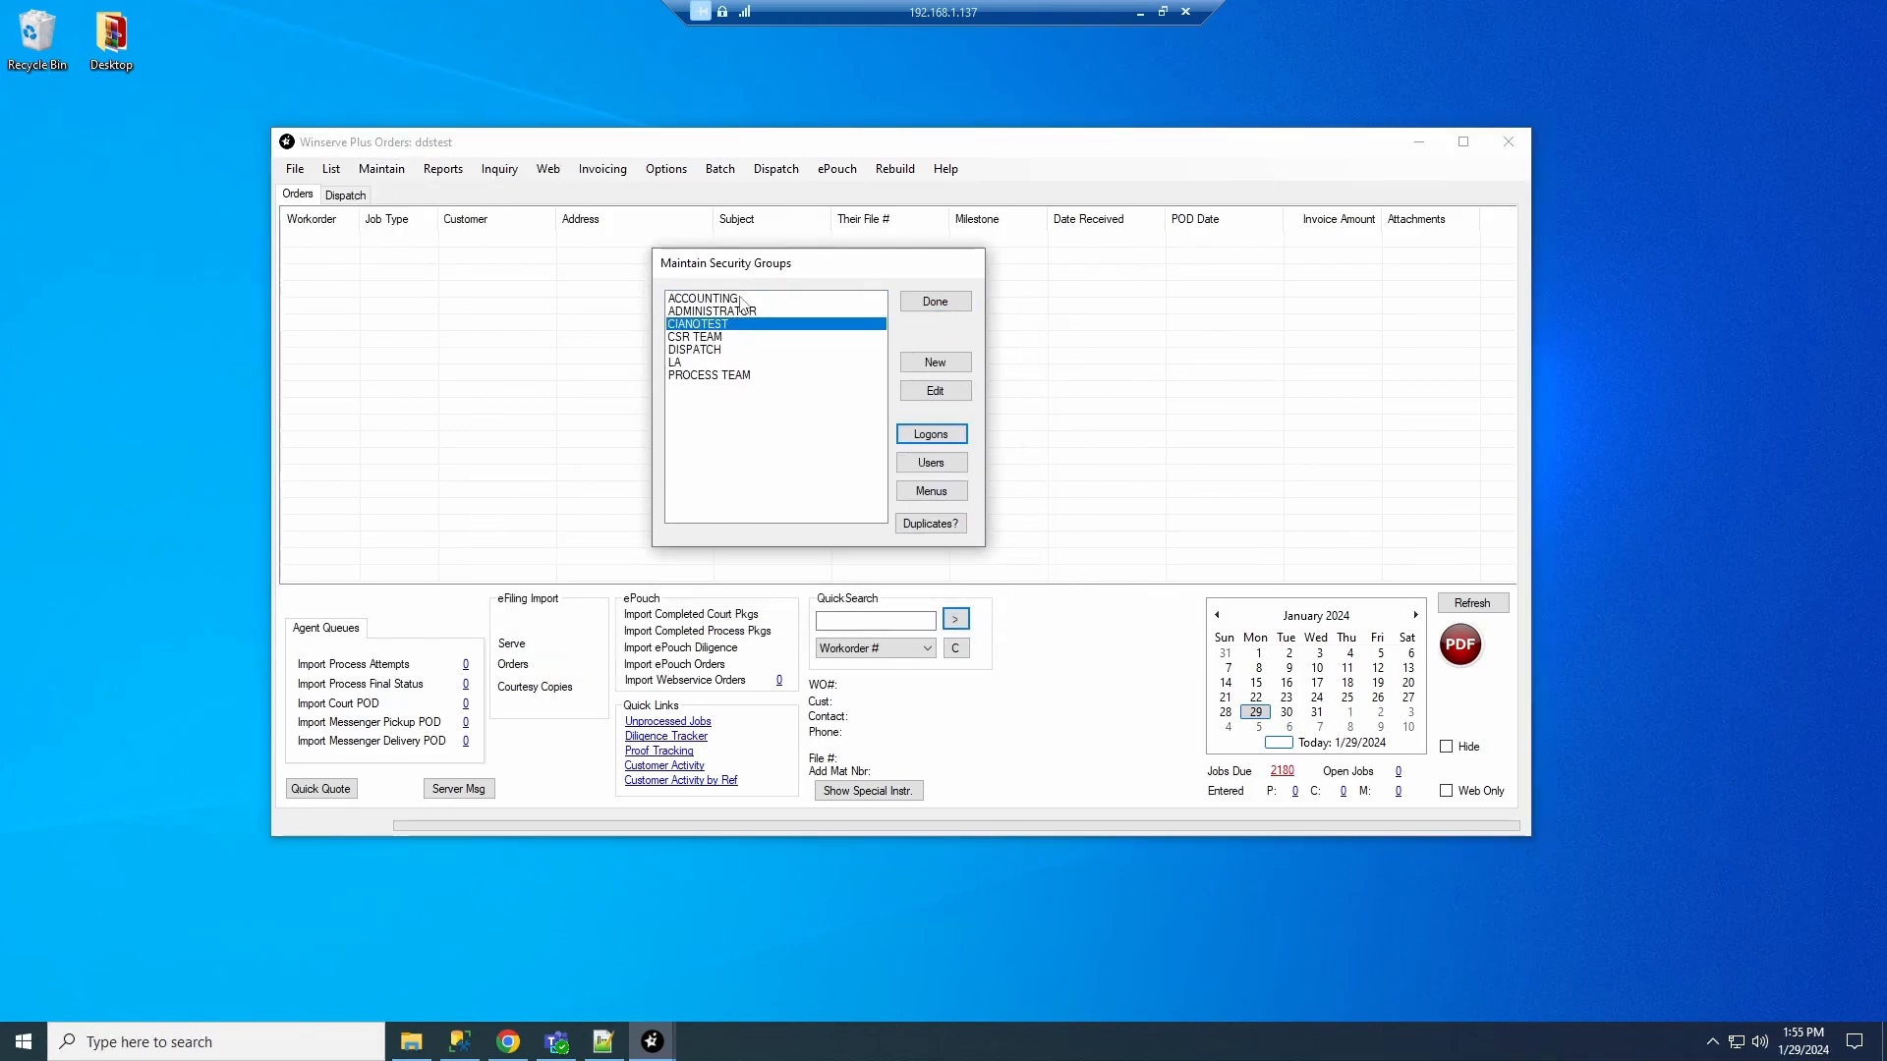
pyautogui.moveTo(730, 267)
pyautogui.mouseDown()
pyautogui.moveTo(622, 257)
pyautogui.moveTo(717, 267)
pyautogui.mouseUp()
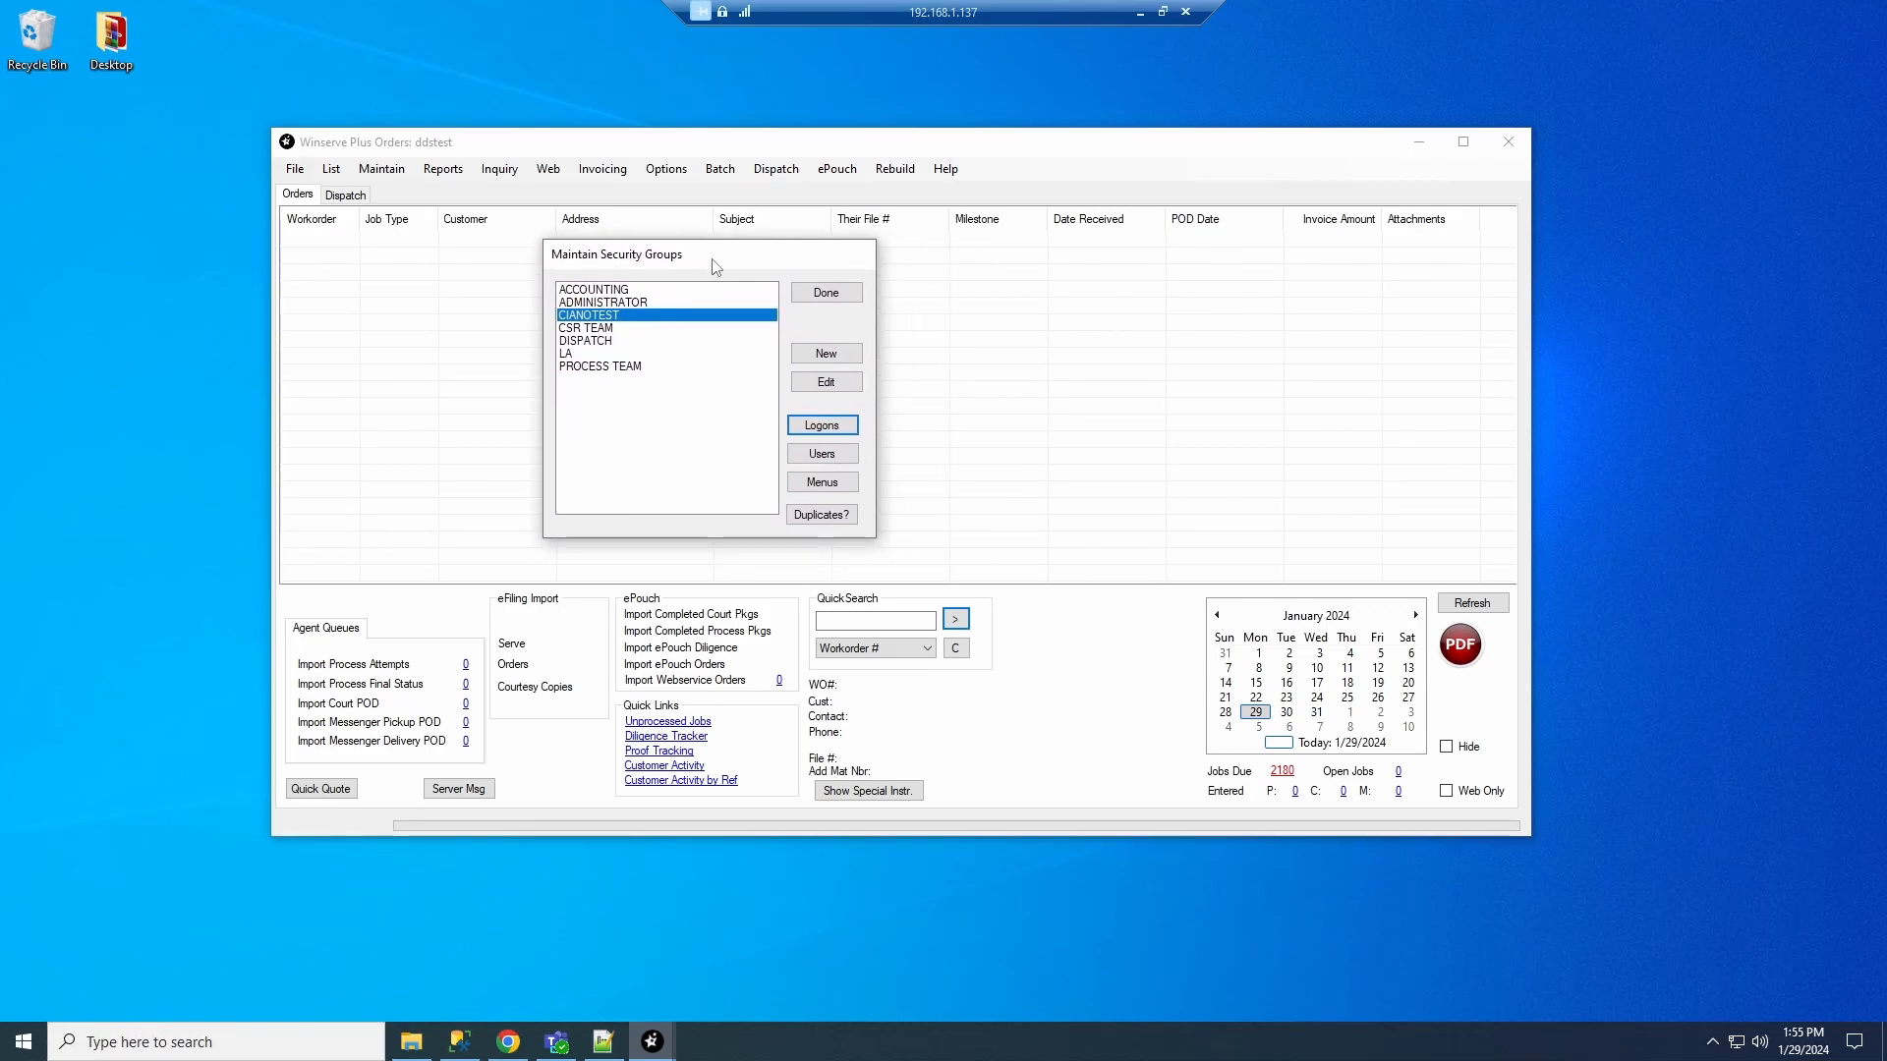
# Add a security logon with the user ID CIANOTEST, entering and verifying its password and filling in the person's name
pyautogui.click(820, 426)
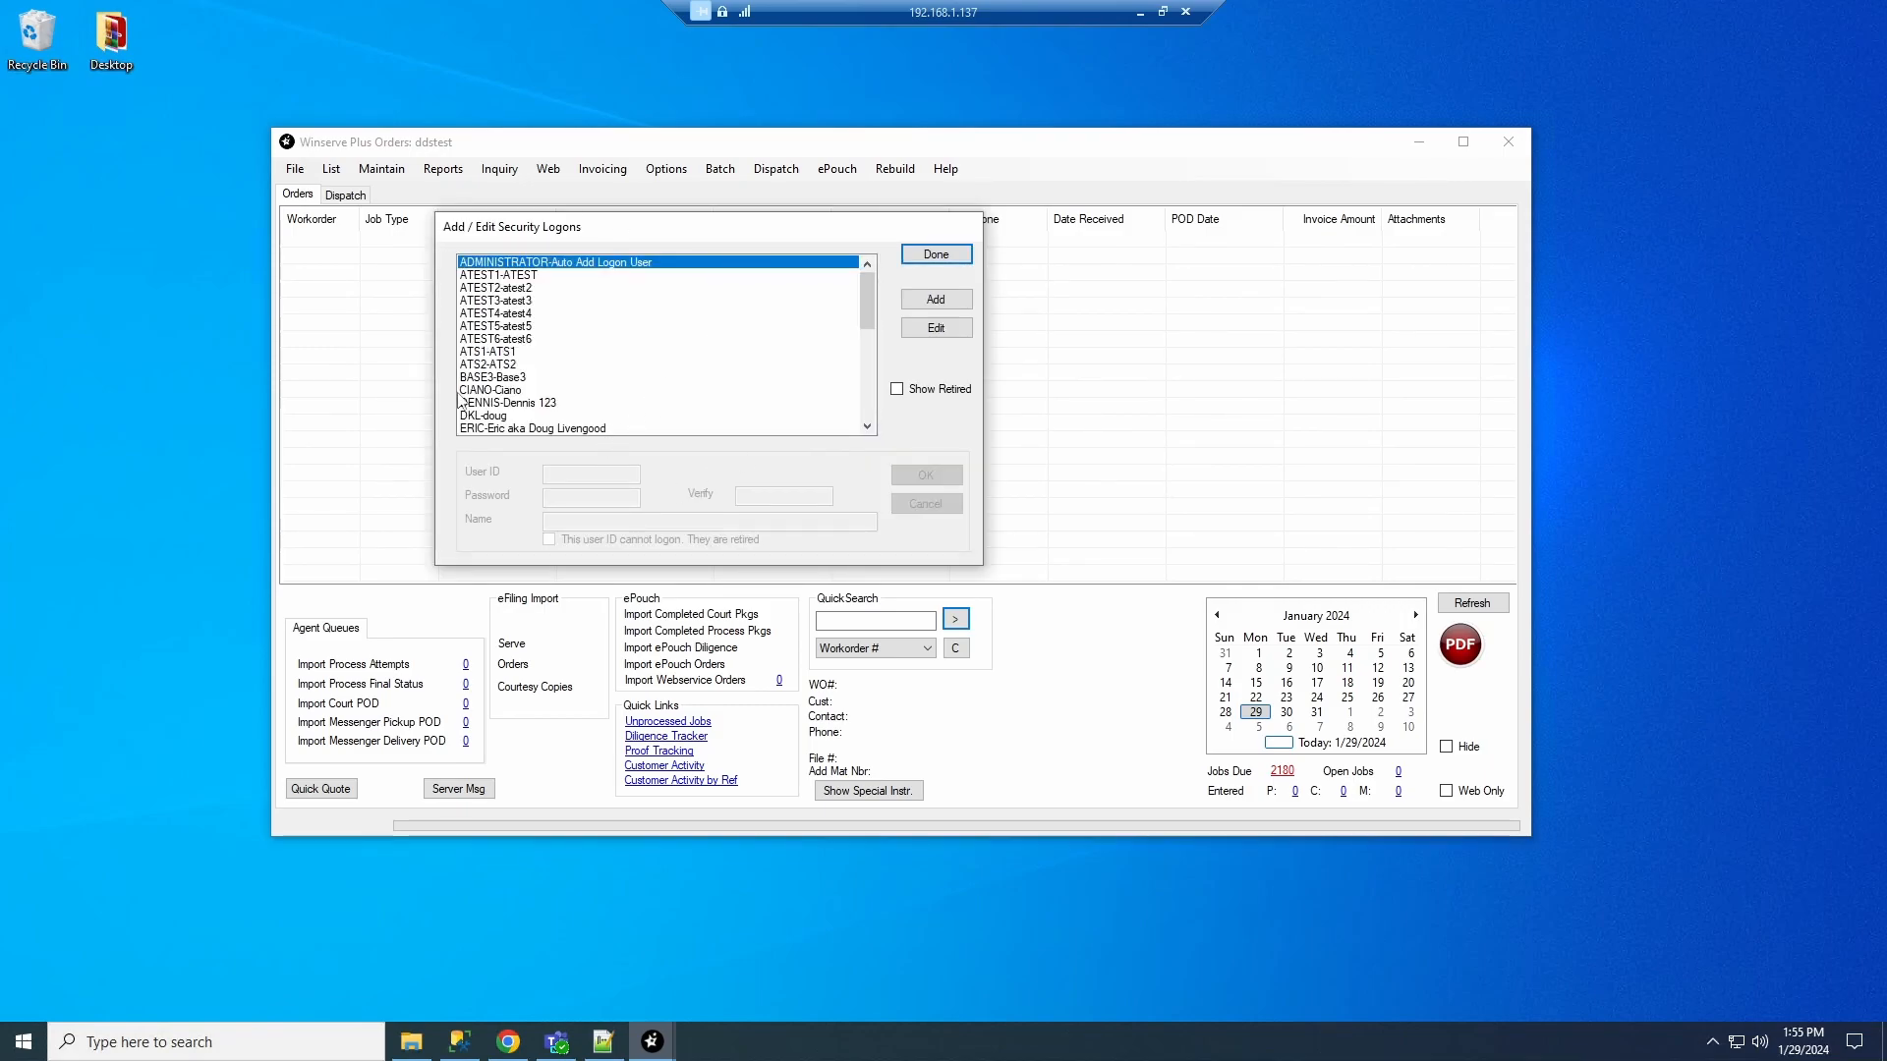
pyautogui.moveTo(711, 239); pyautogui.dragTo(1170, 230)
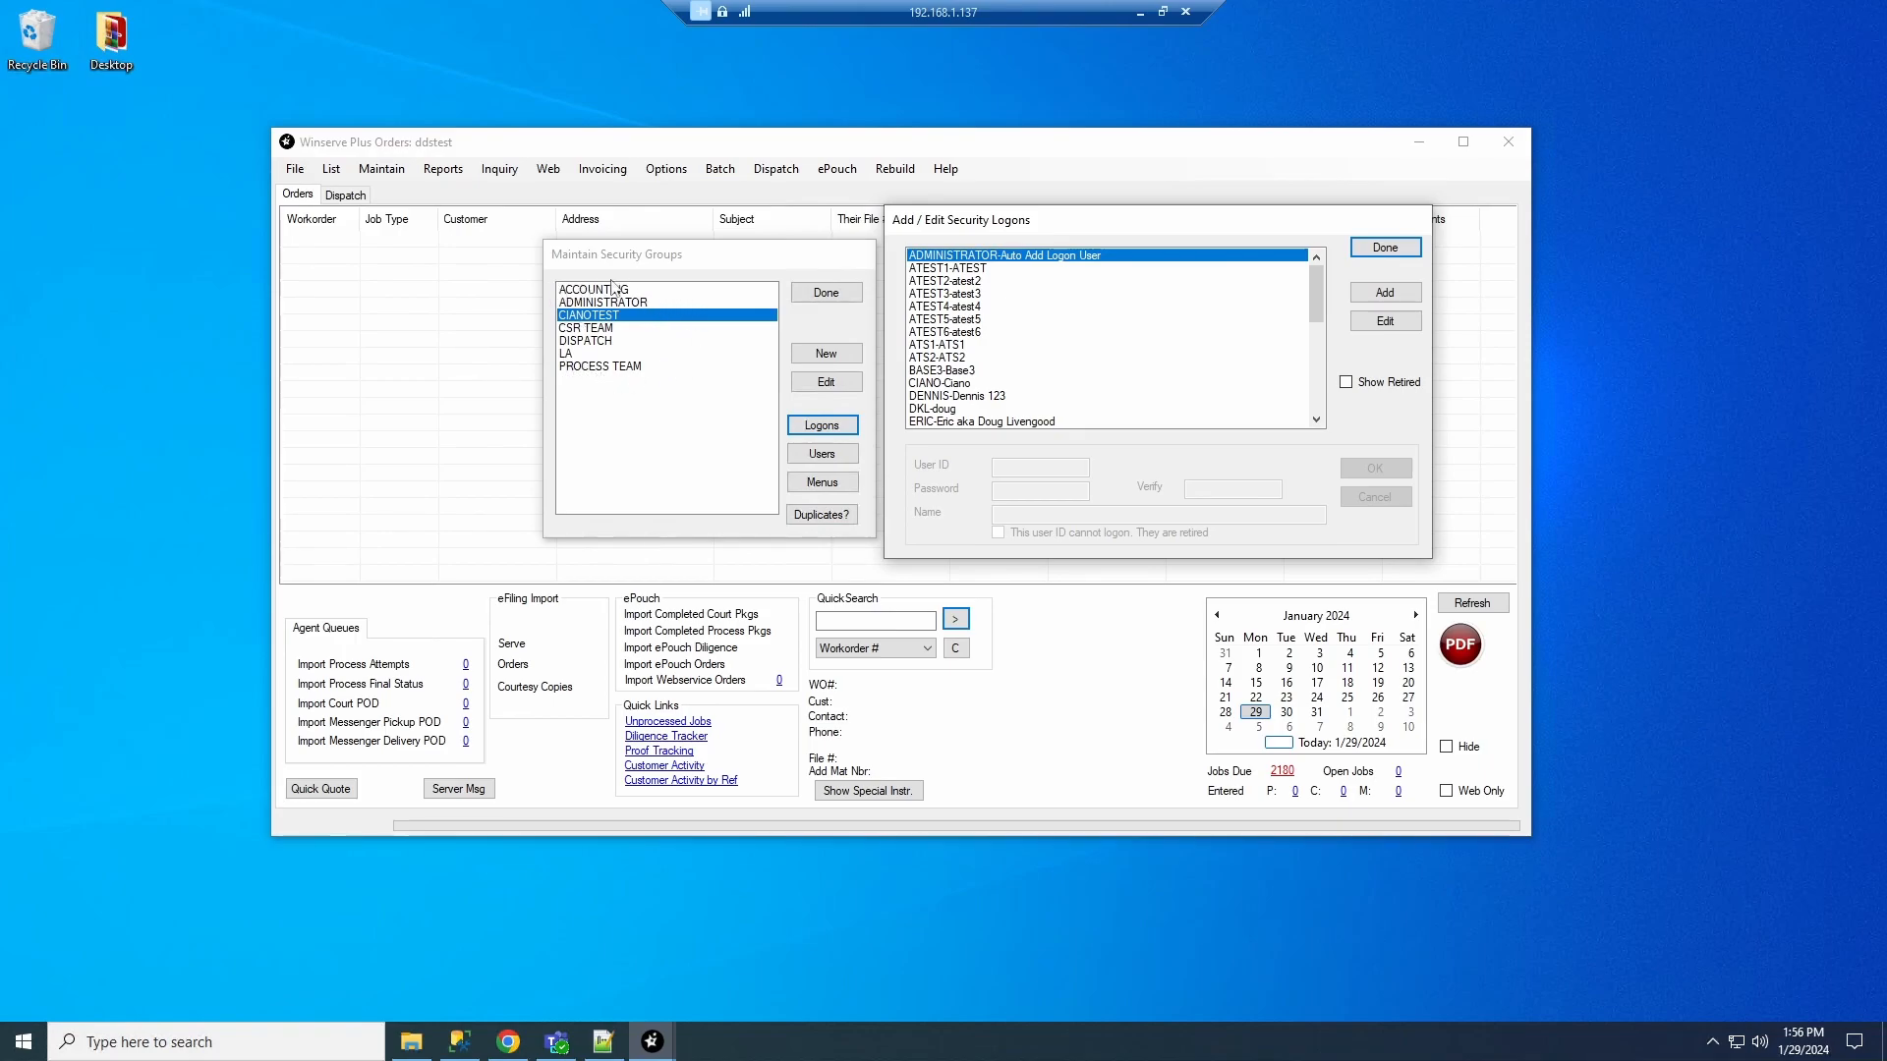
pyautogui.click(1386, 291)
pyautogui.write('CIANOTEST')
pyautogui.press('Tab')
pyautogui.write('•••')
pyautogui.press('Tab')
pyautogui.write('•••')
pyautogui.press('Tab')
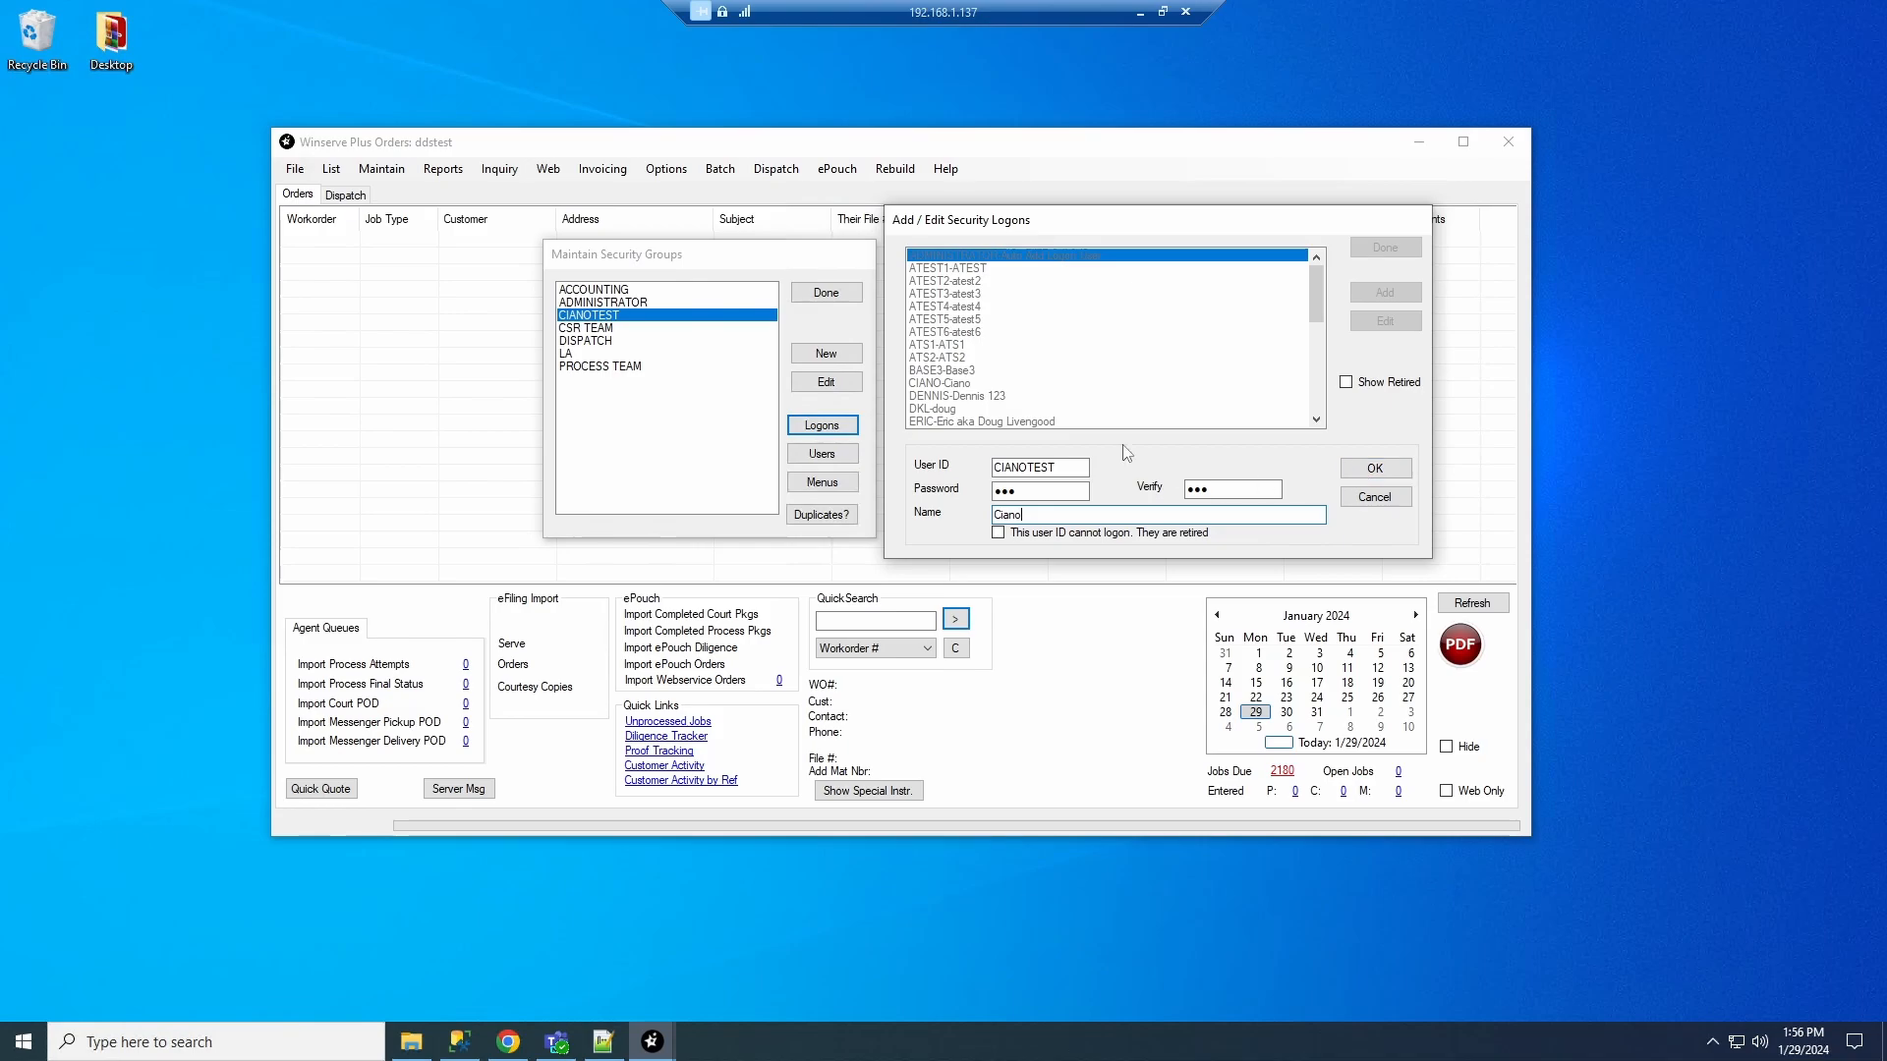
# Check the new logon's user ID and name, save it, and finish editing the security logons
pyautogui.moveTo(999, 468); pyautogui.dragTo(1056, 468)
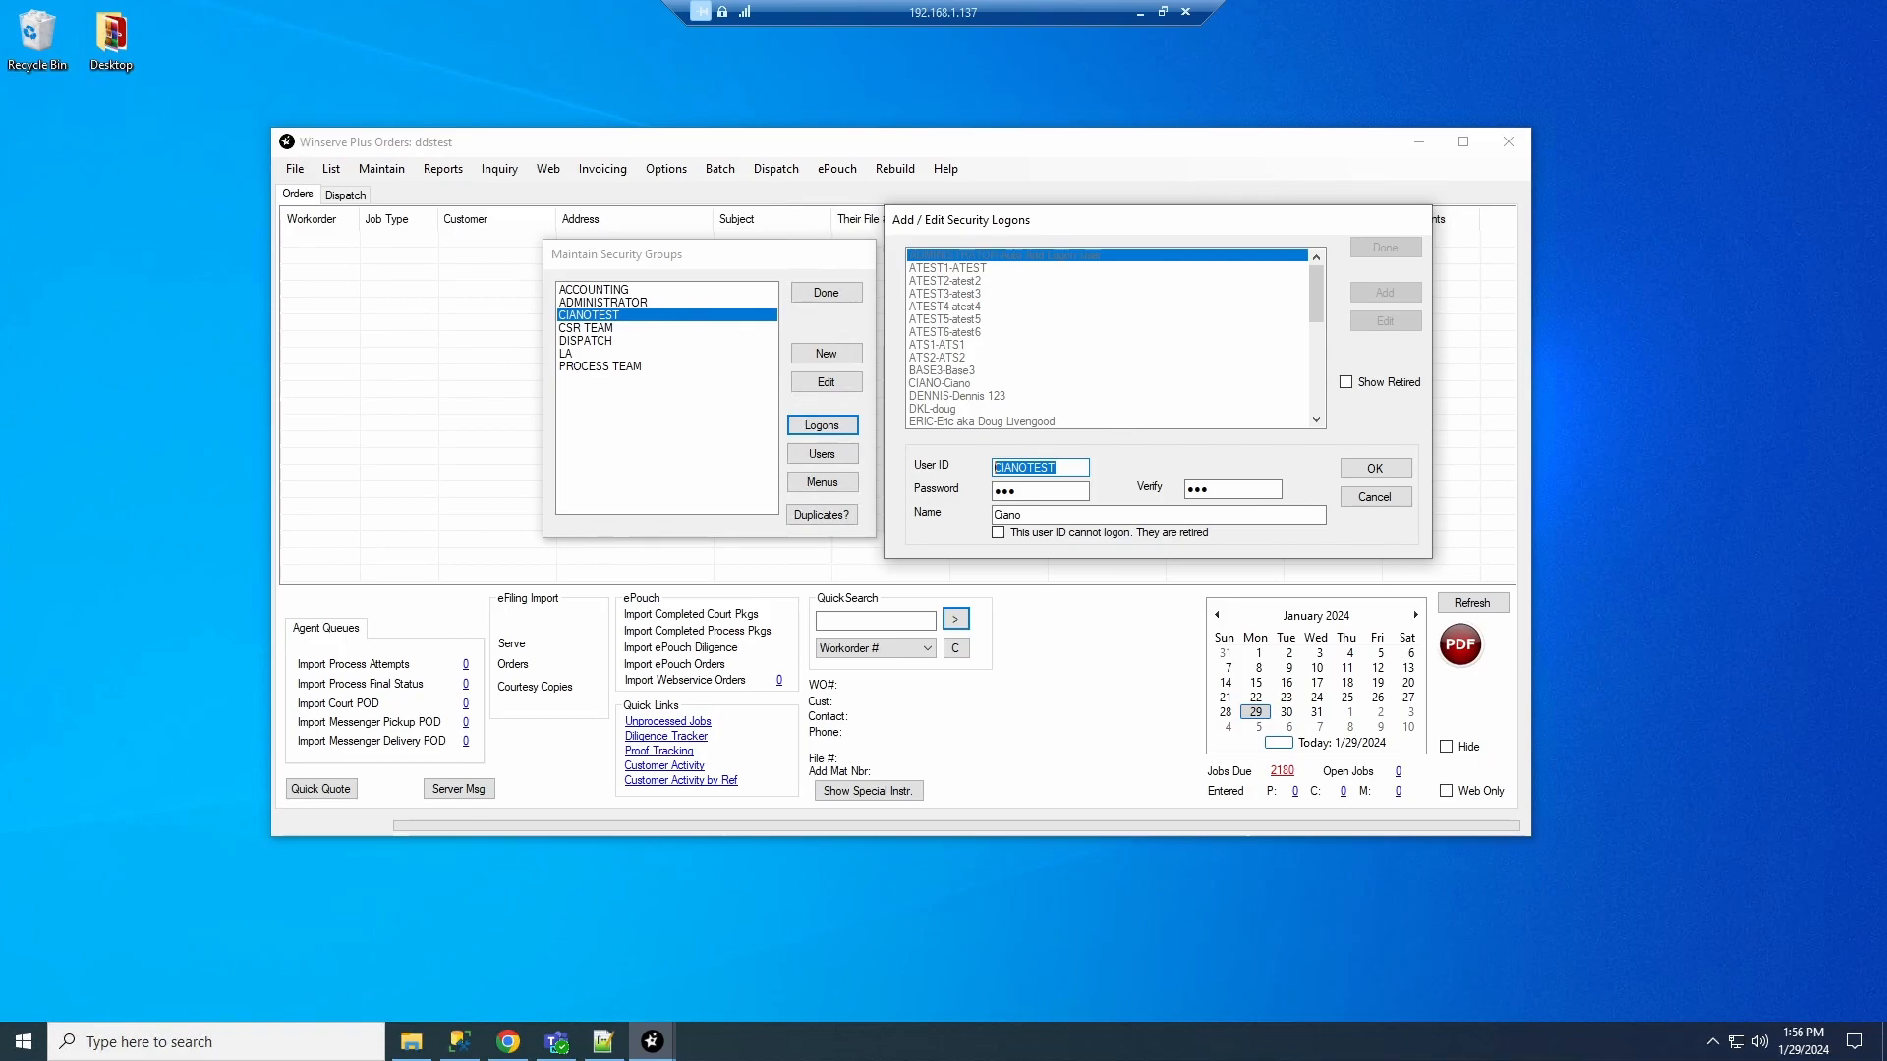
pyautogui.press('Tab')
pyautogui.press('Tab')
pyautogui.press('Tab')
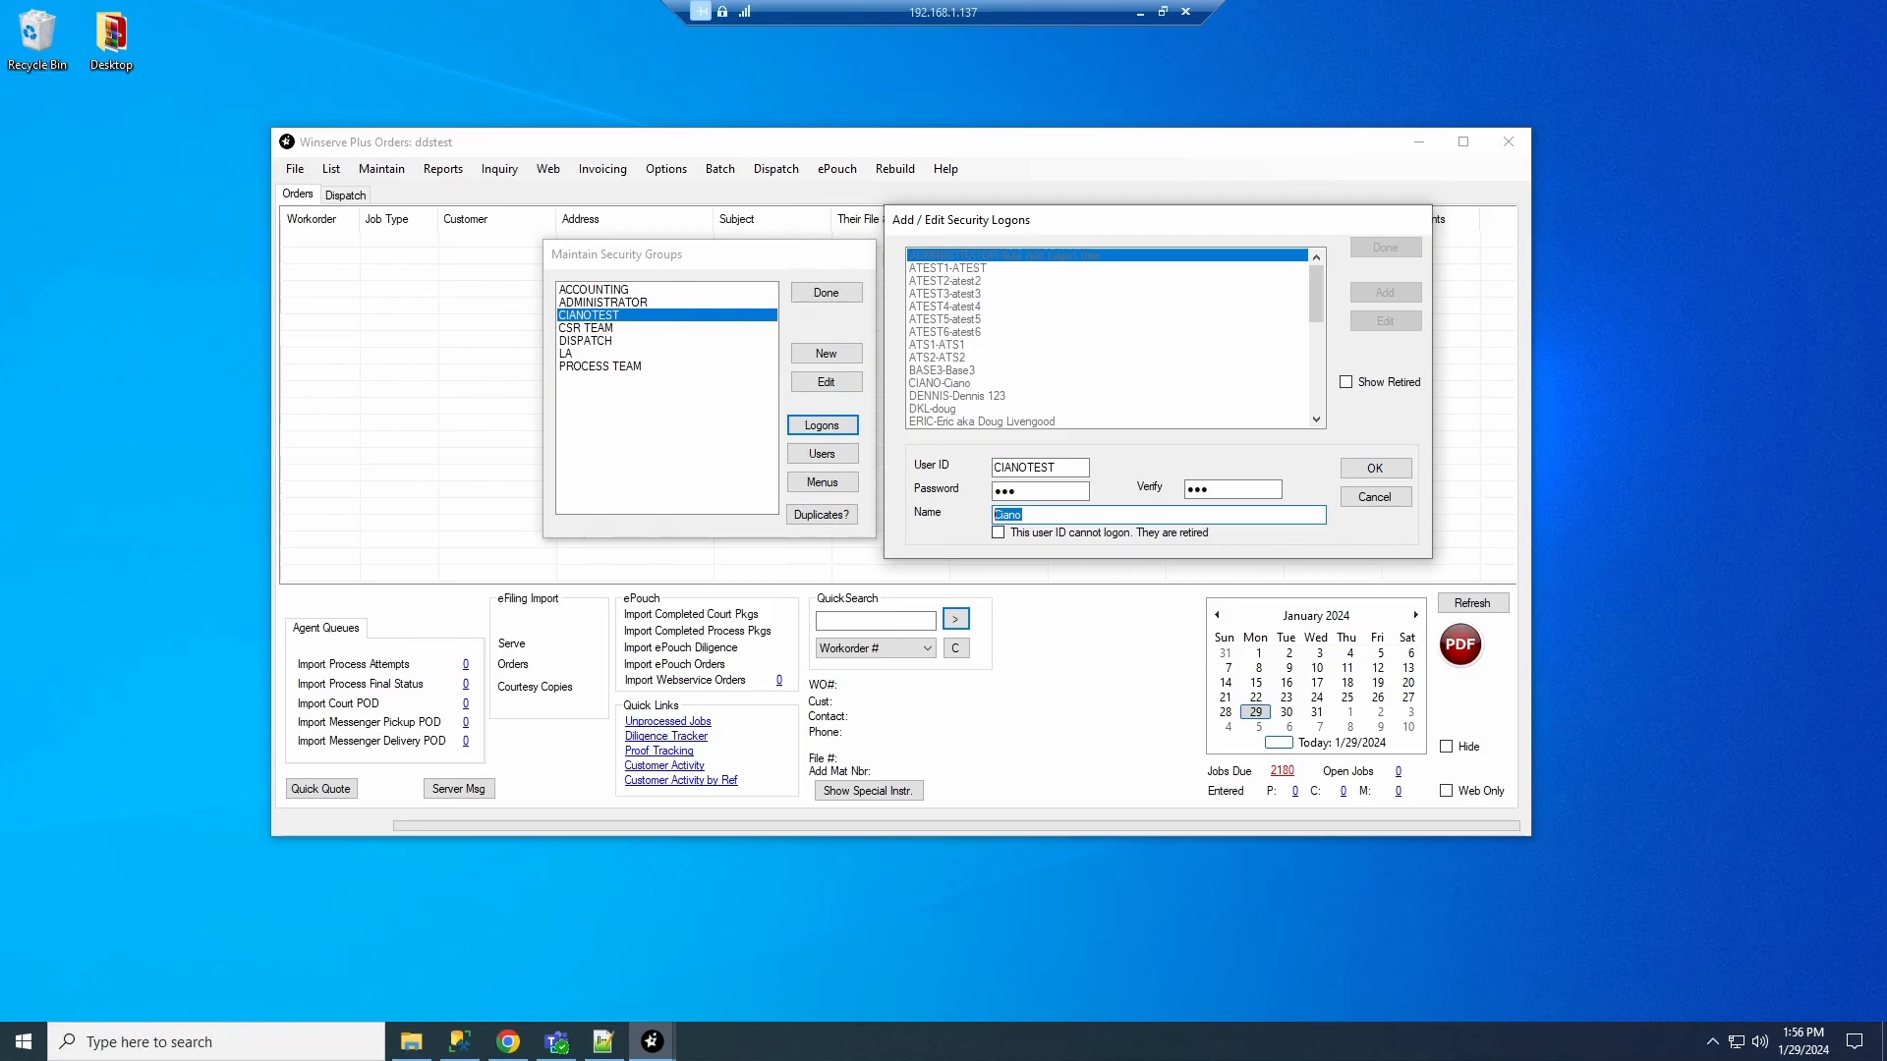
pyautogui.click(1022, 515)
pyautogui.doubleClick(1012, 515)
pyautogui.click(1022, 515)
pyautogui.click(1375, 468)
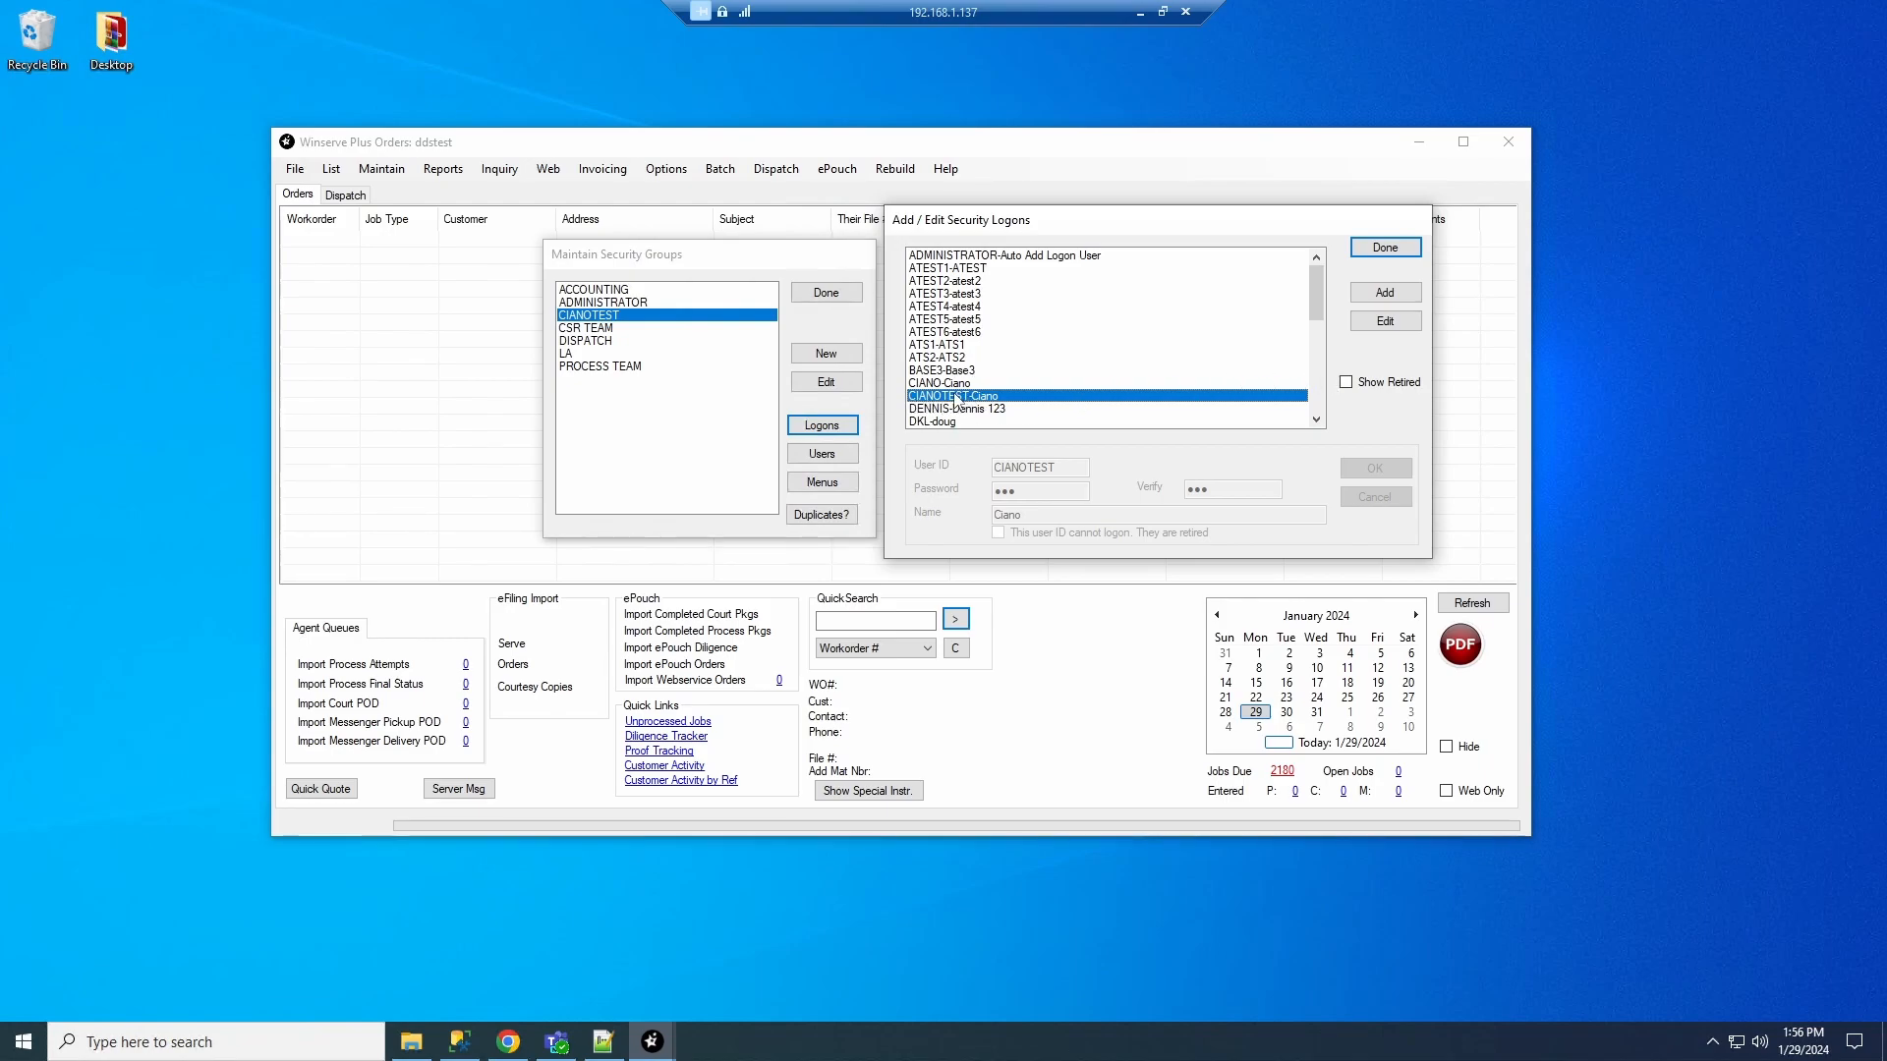
pyautogui.click(1385, 252)
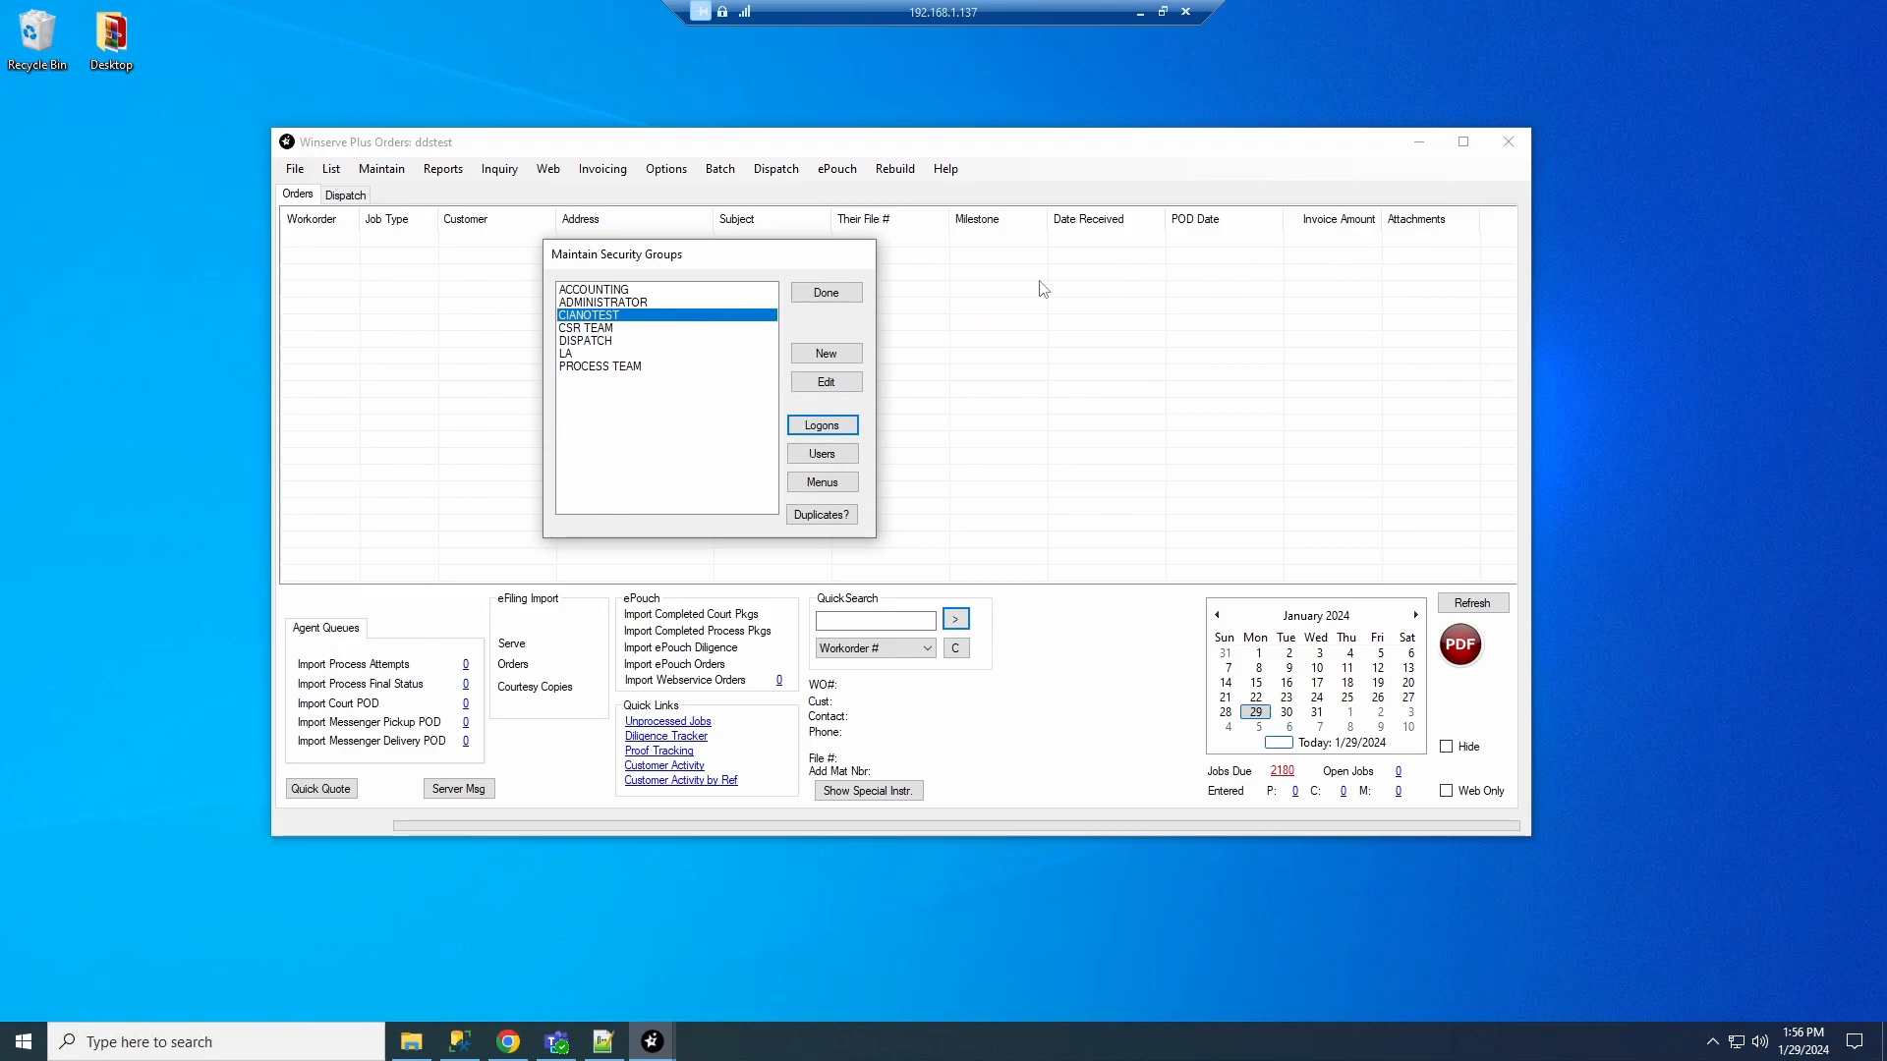
pyautogui.moveTo(663, 254); pyautogui.dragTo(688, 265)
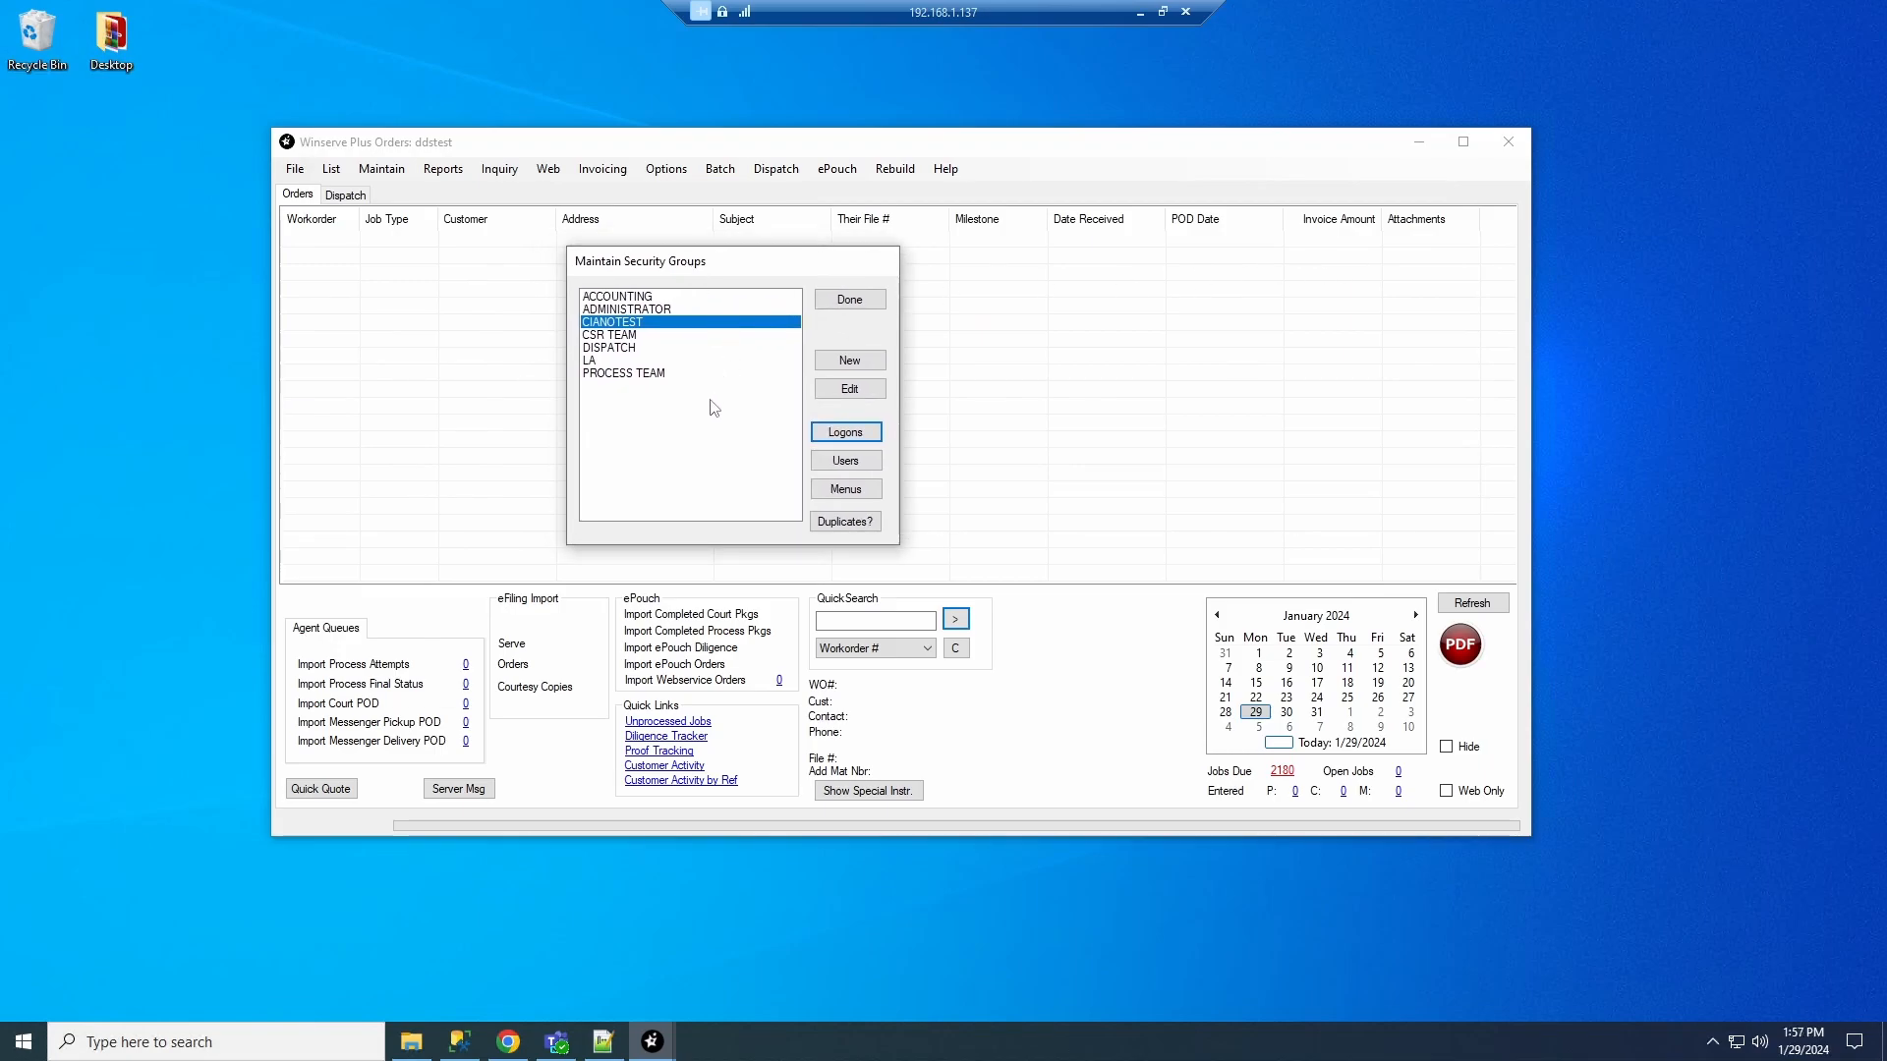
pyautogui.click(823, 361)
pyautogui.moveTo(701, 368); pyautogui.dragTo(1055, 339)
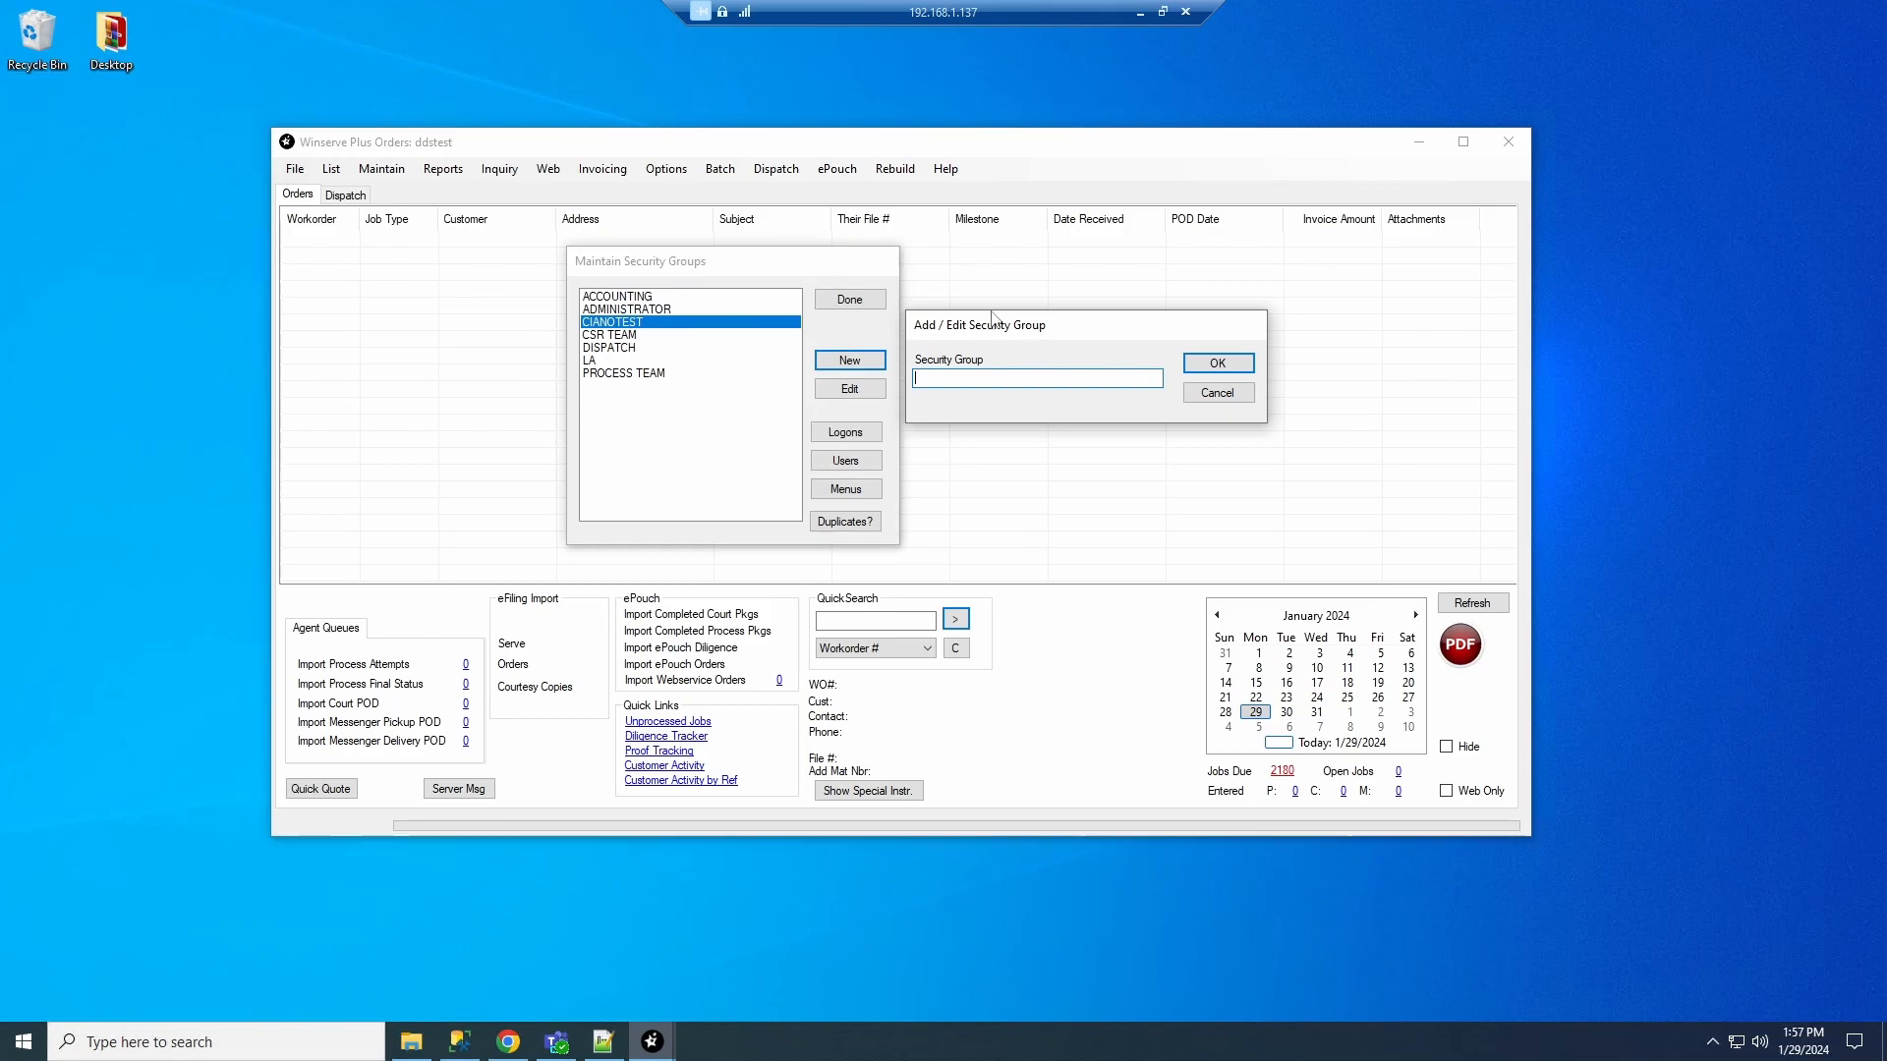
pyautogui.click(1219, 394)
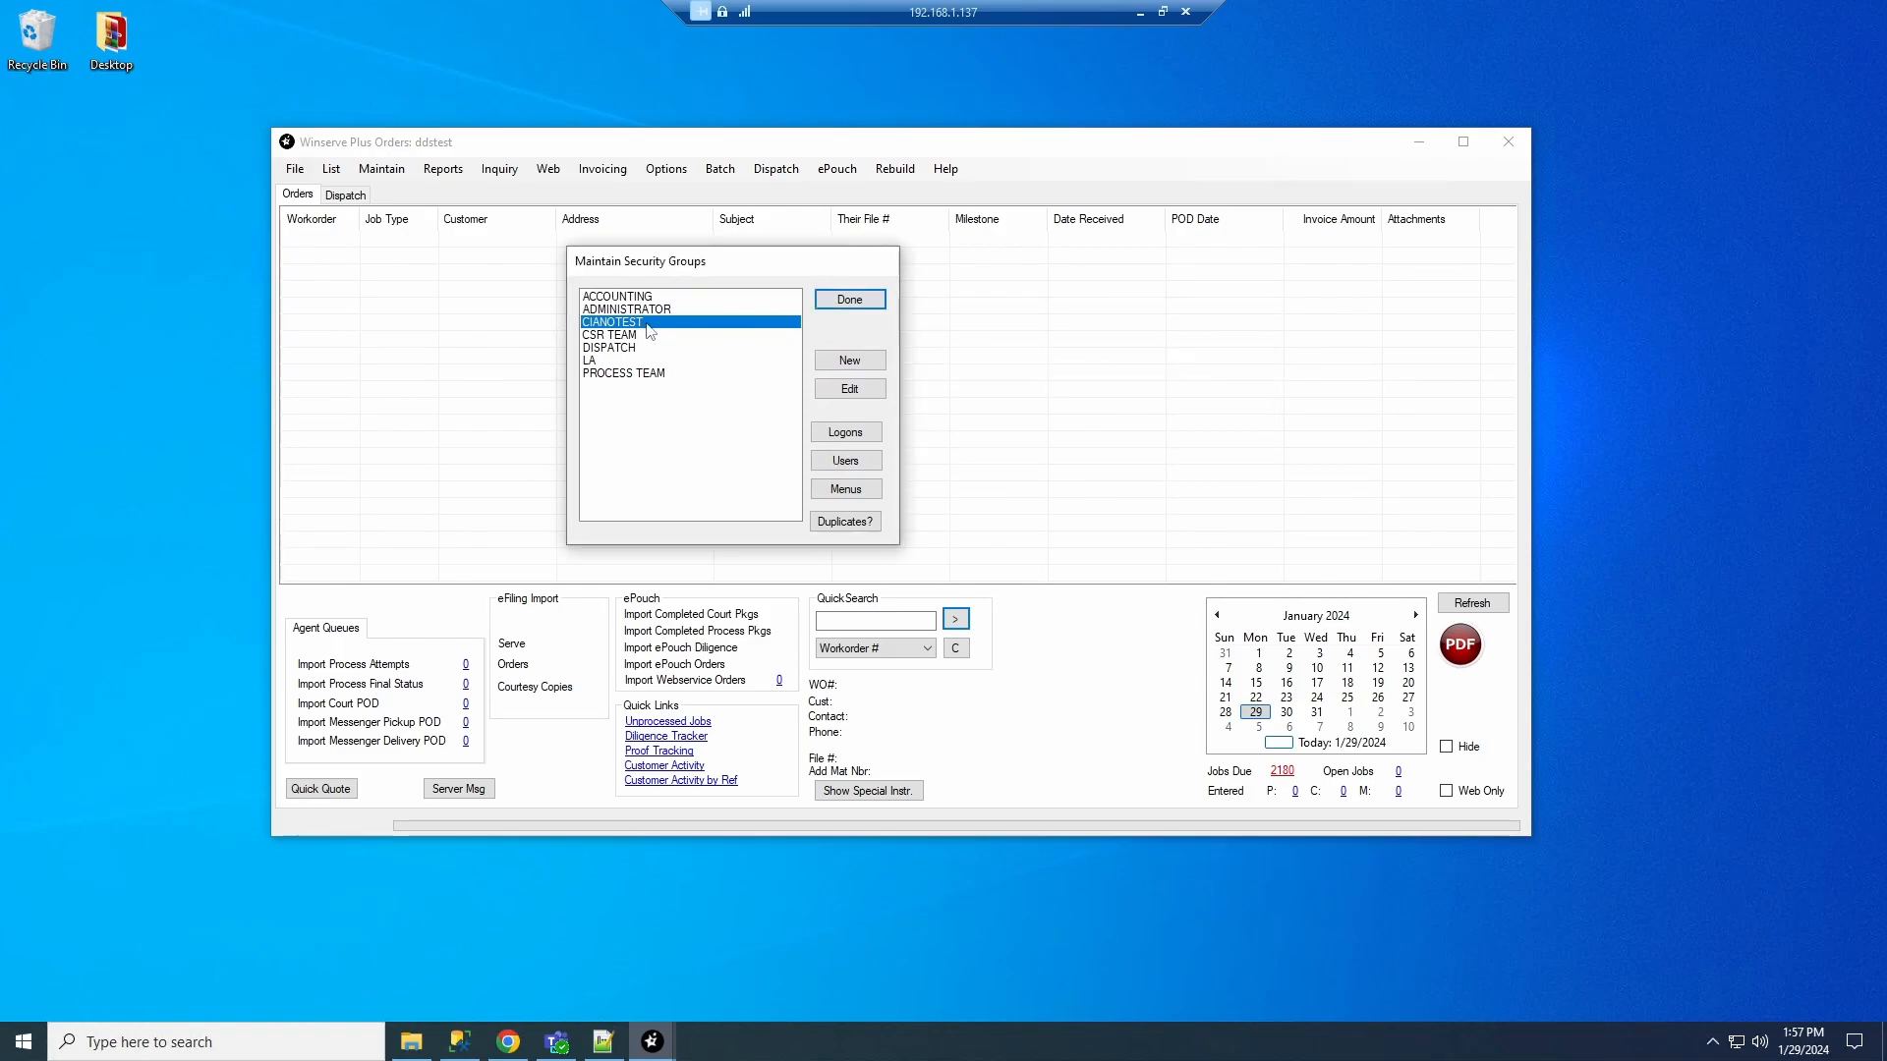
# Add the computer user CIANOTEST to the CIANOTEST security group and finish editing the group's users
pyautogui.click(823, 455)
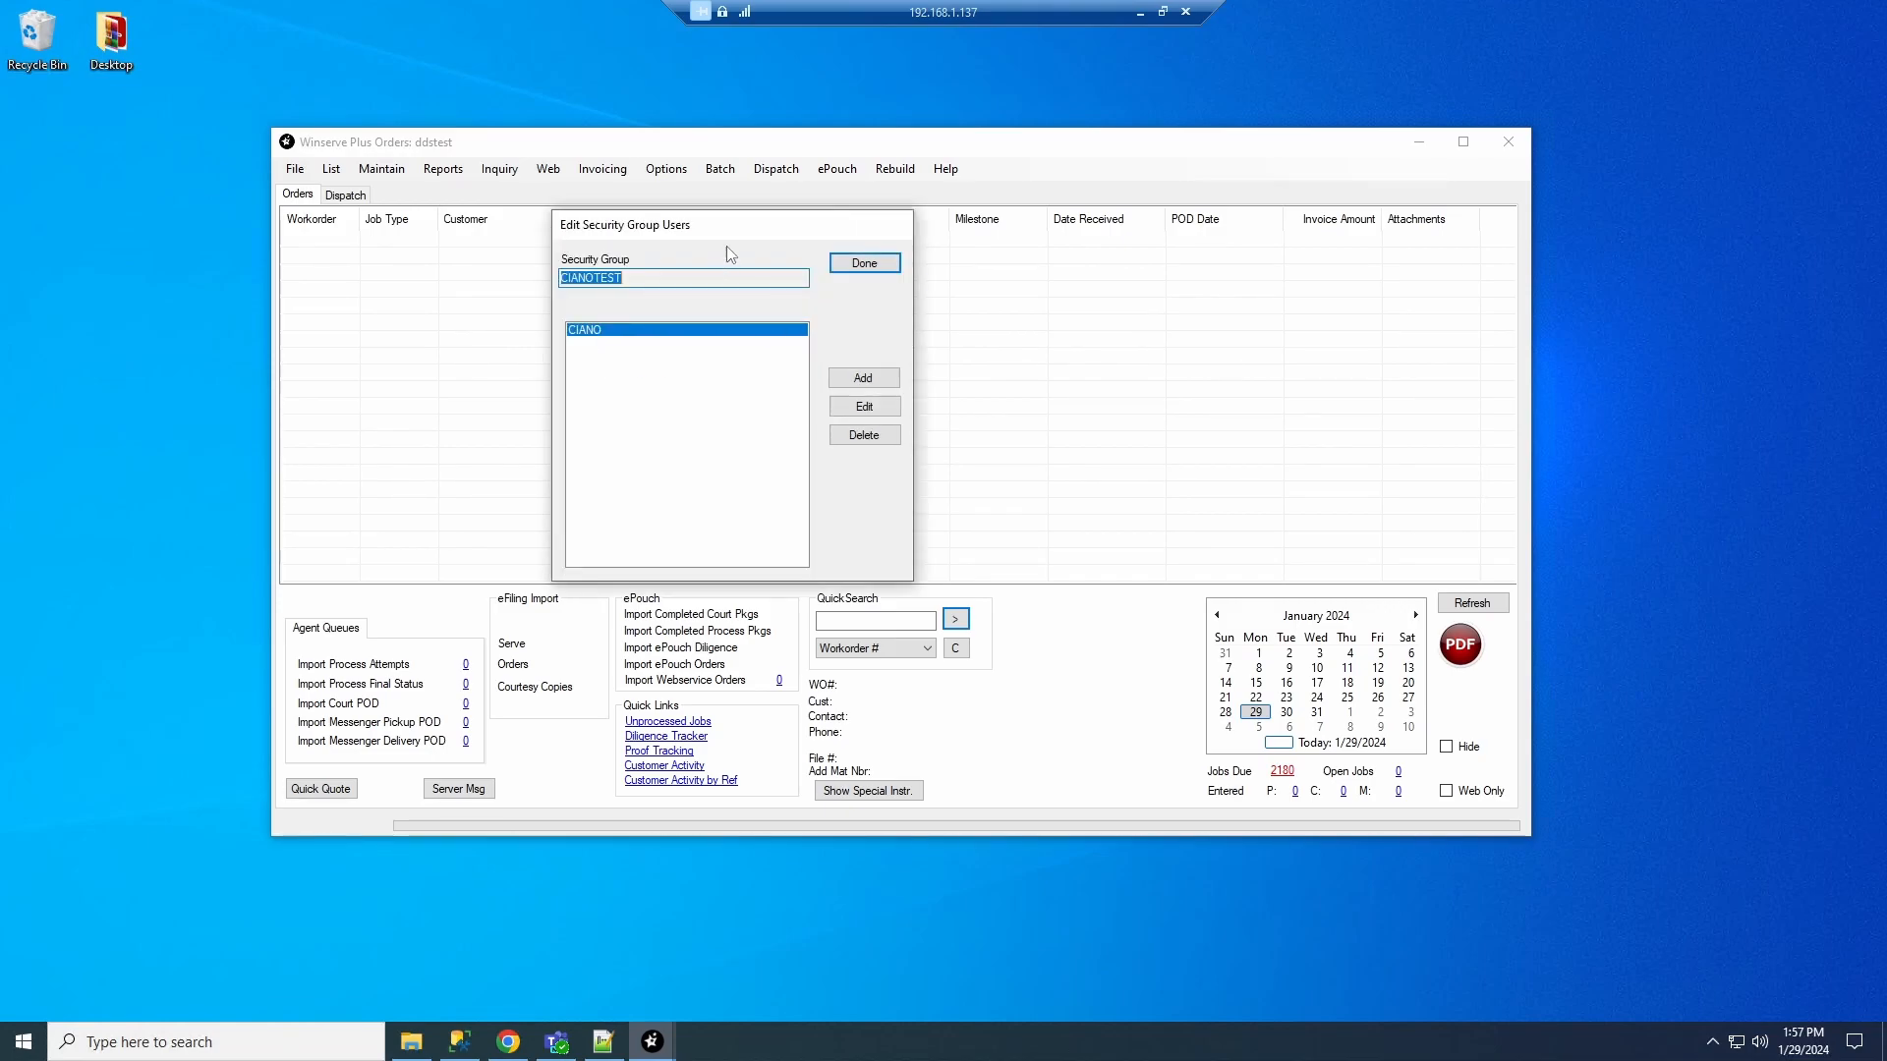
pyautogui.moveTo(777, 236); pyautogui.dragTo(1130, 241)
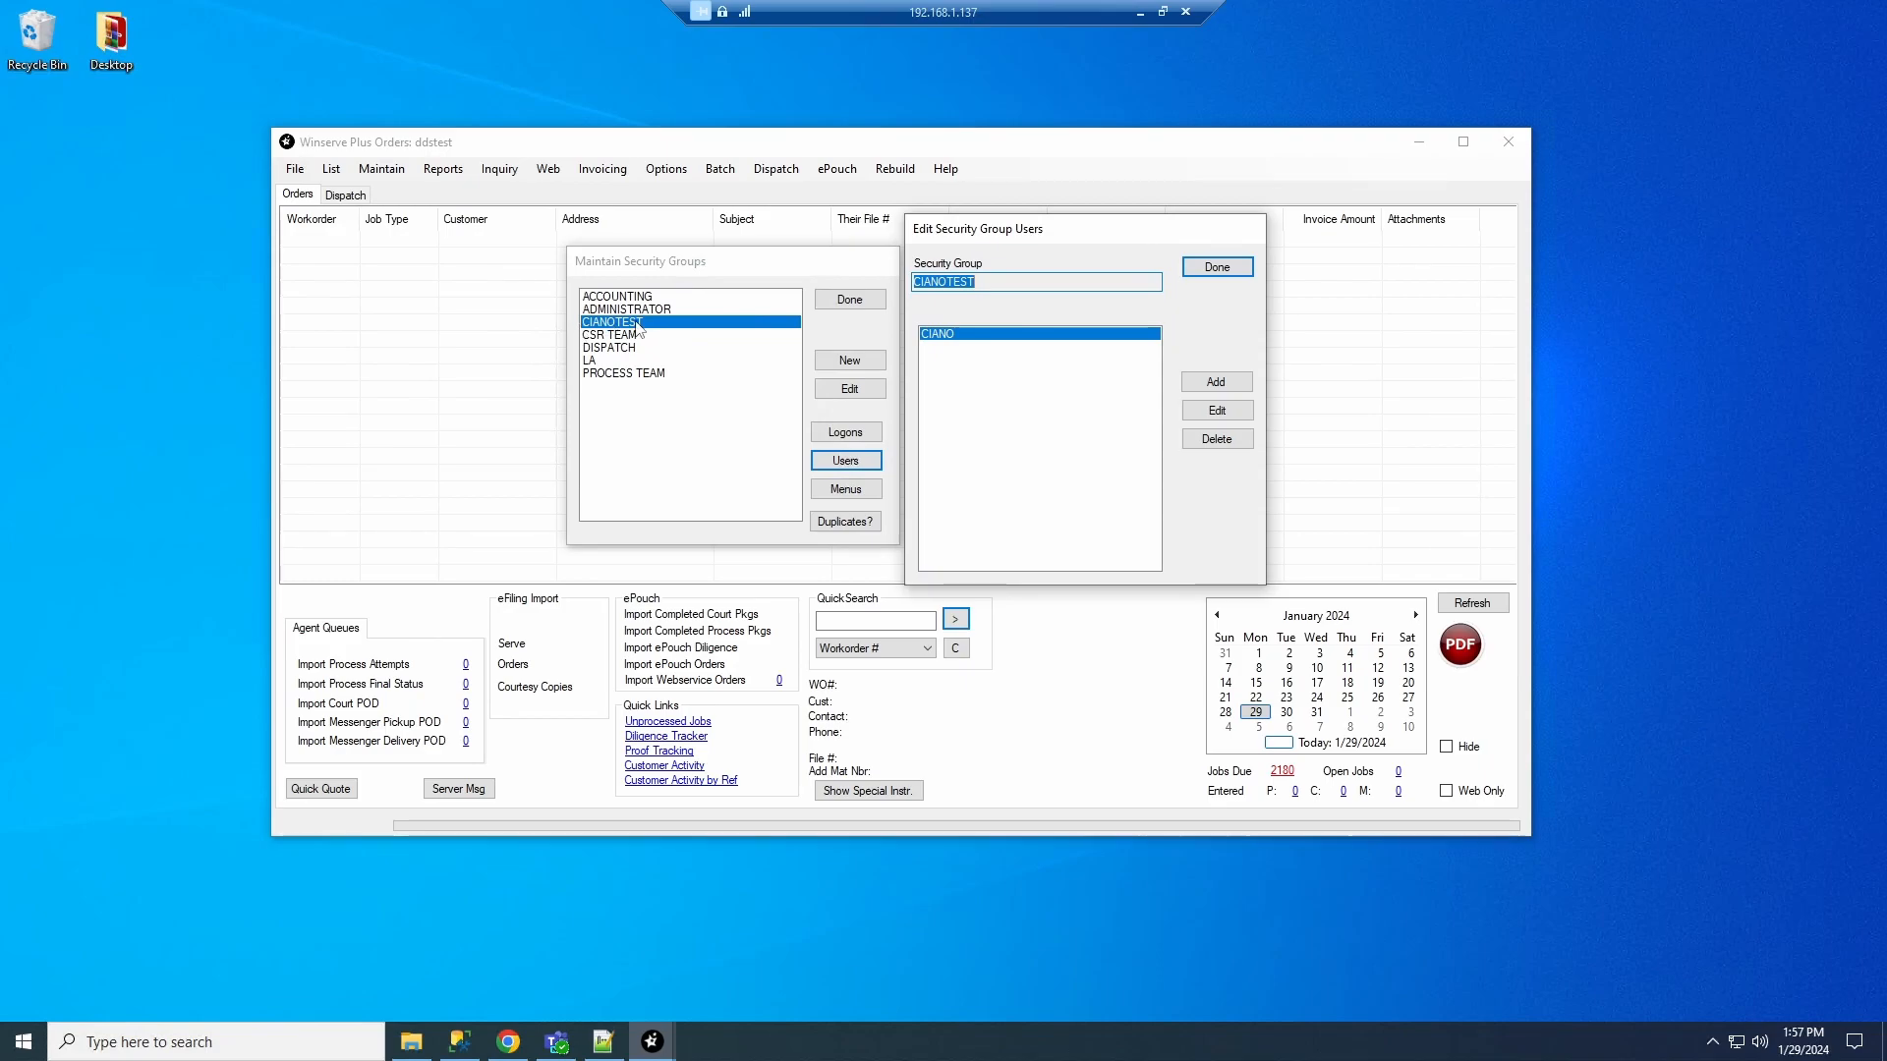
pyautogui.click(1216, 382)
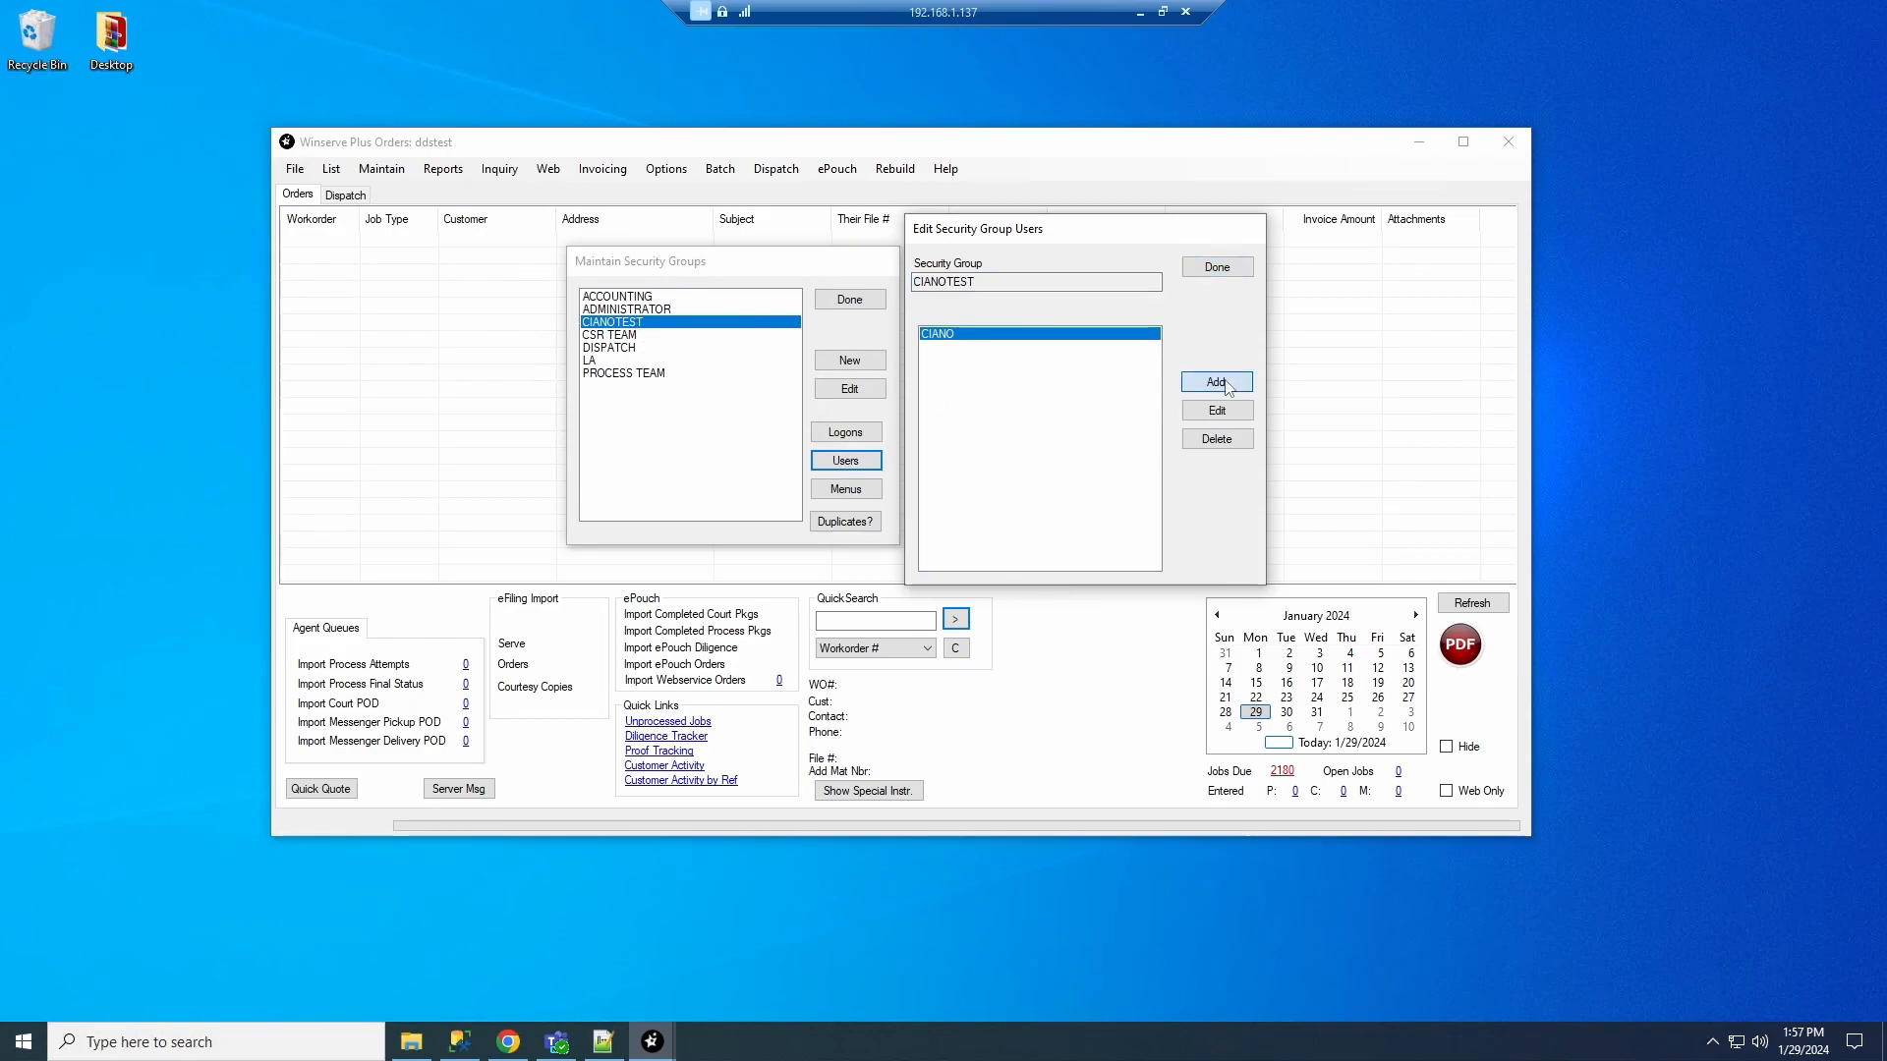
pyautogui.write('CIANOTEST')
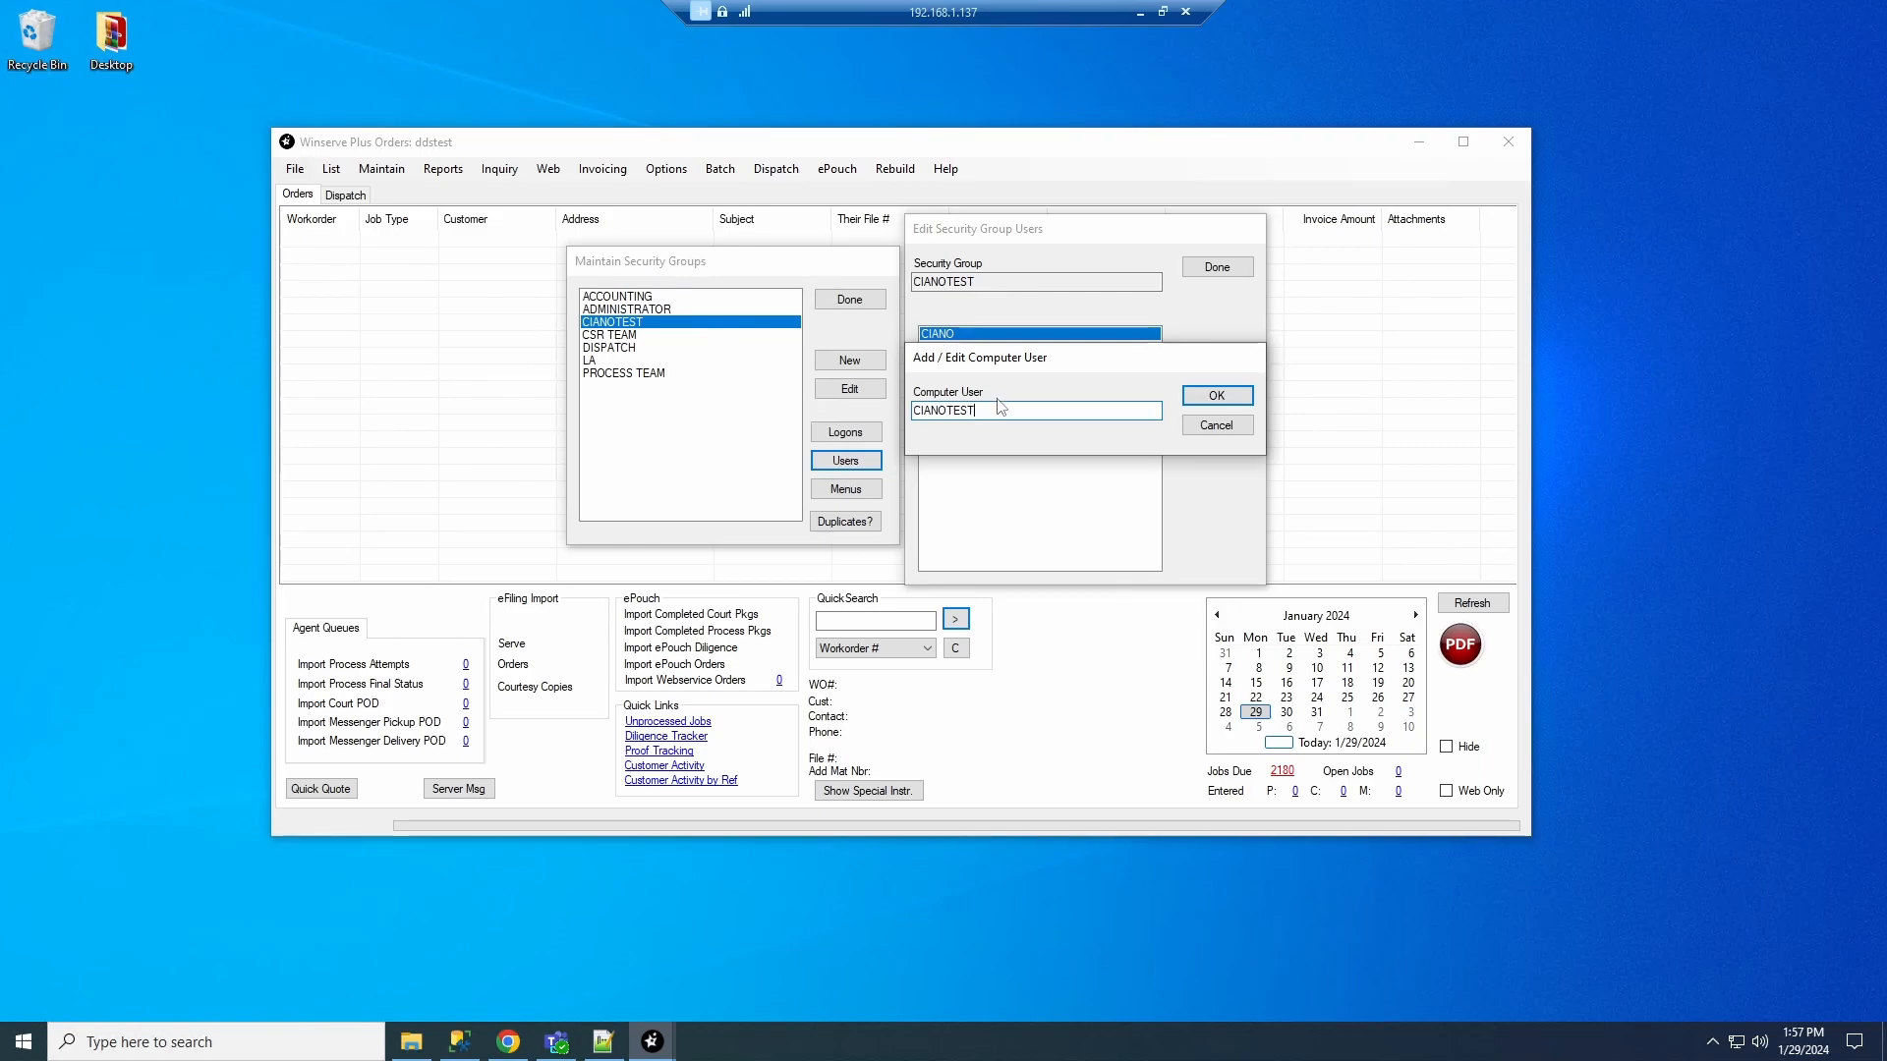
pyautogui.moveTo(977, 410)
pyautogui.mouseDown()
pyautogui.moveTo(914, 410)
pyautogui.moveTo(975, 411)
pyautogui.mouseUp()
pyautogui.click(1234, 406)
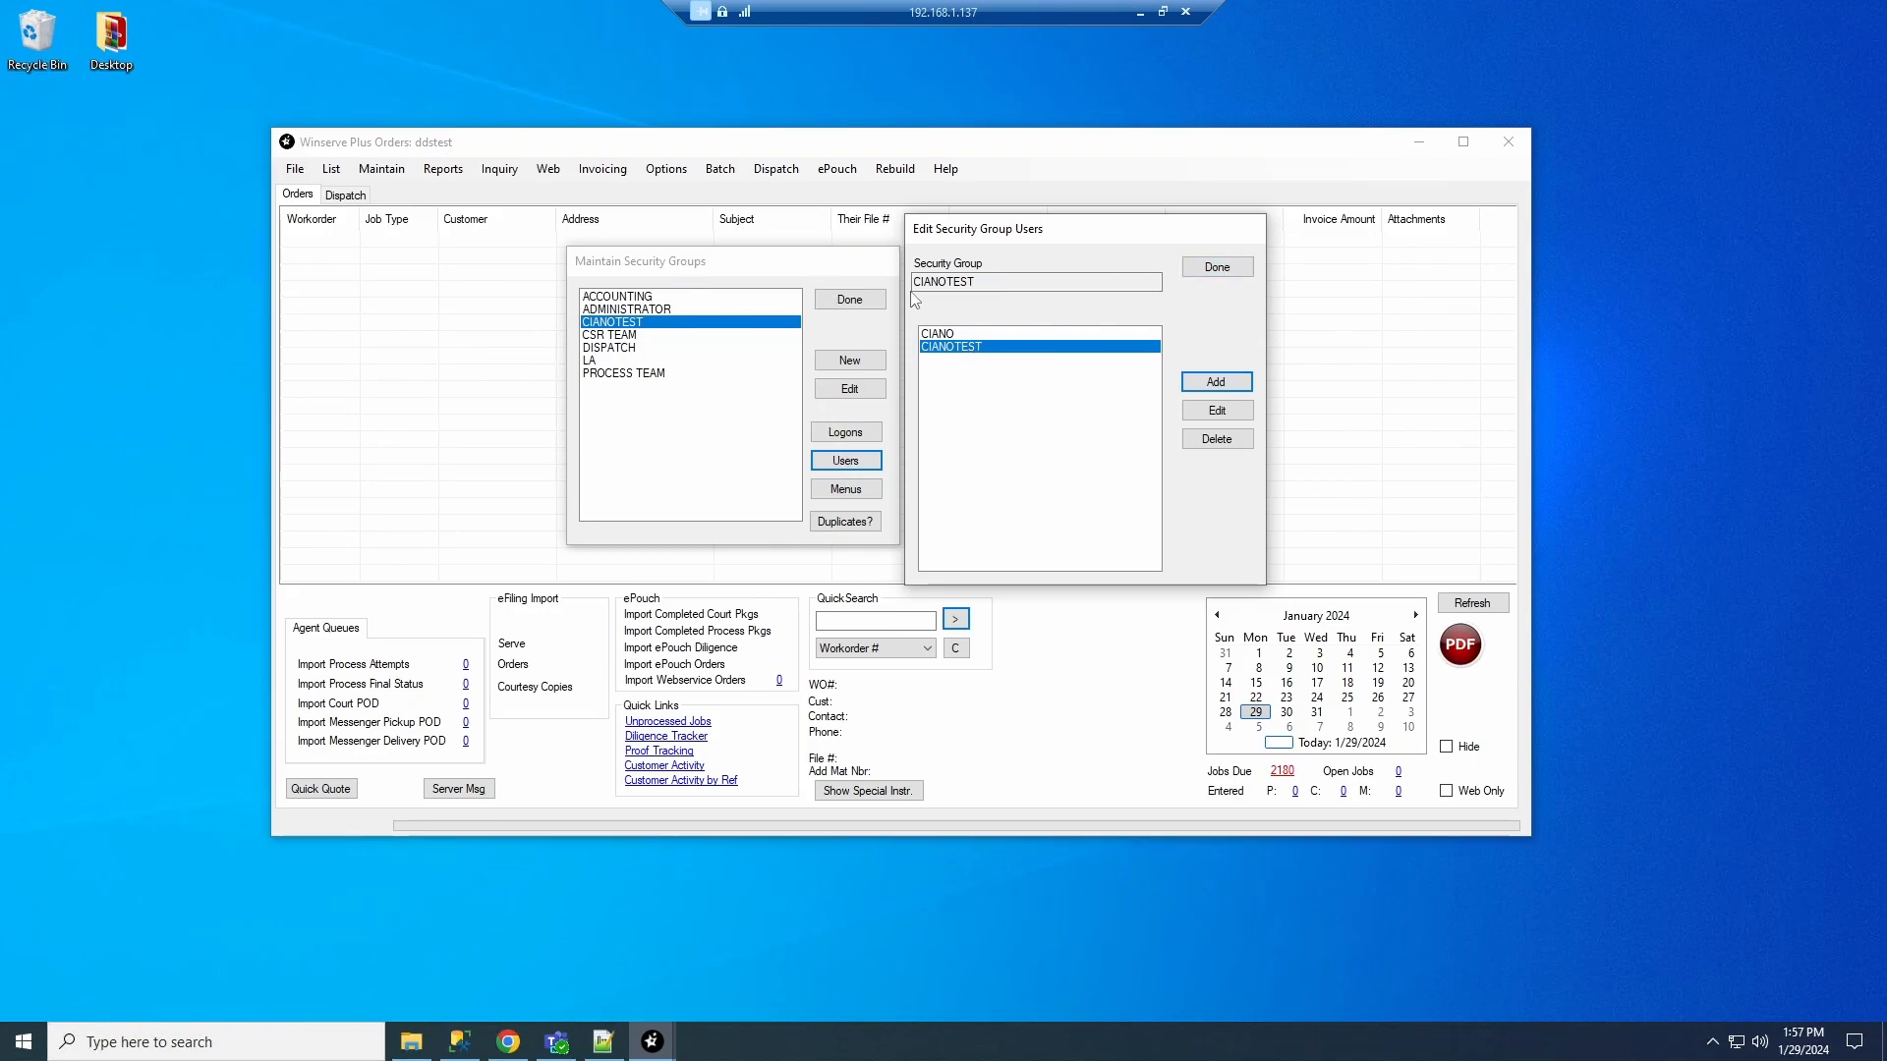
pyautogui.moveTo(914, 282); pyautogui.dragTo(953, 282)
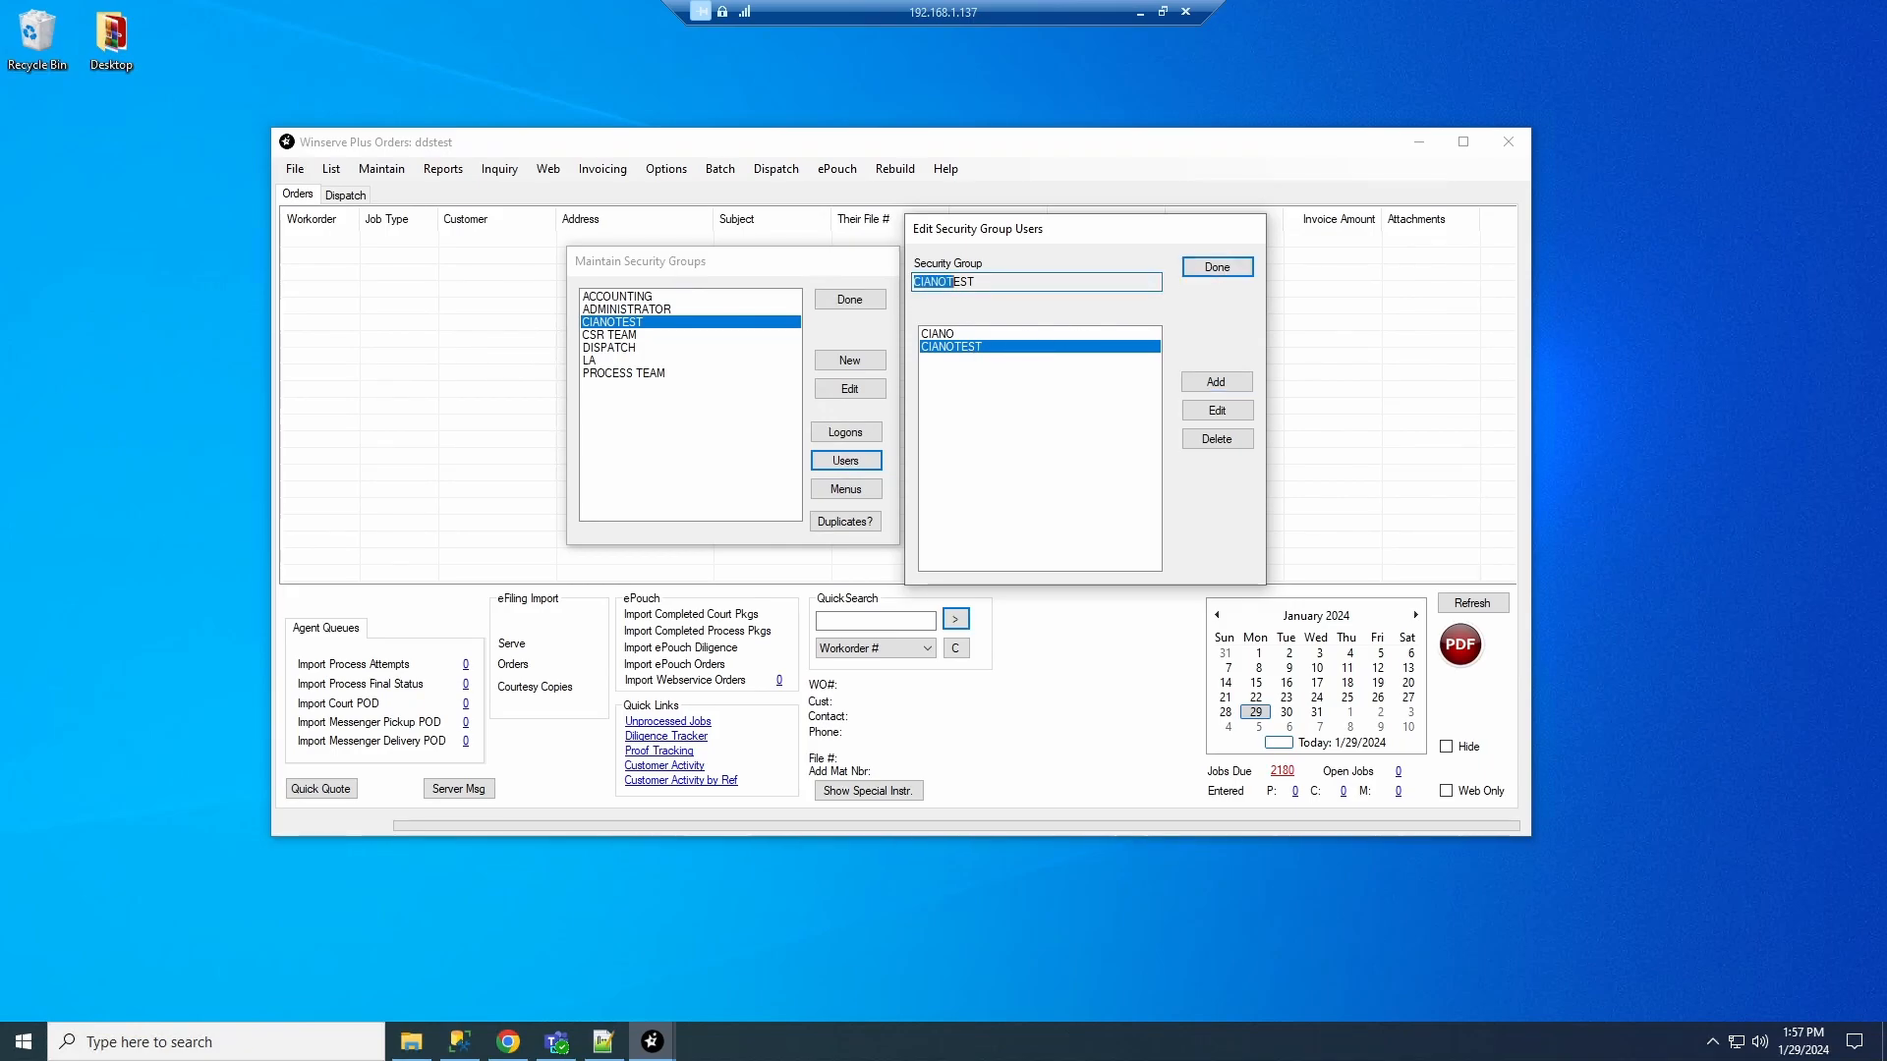
pyautogui.click(1217, 267)
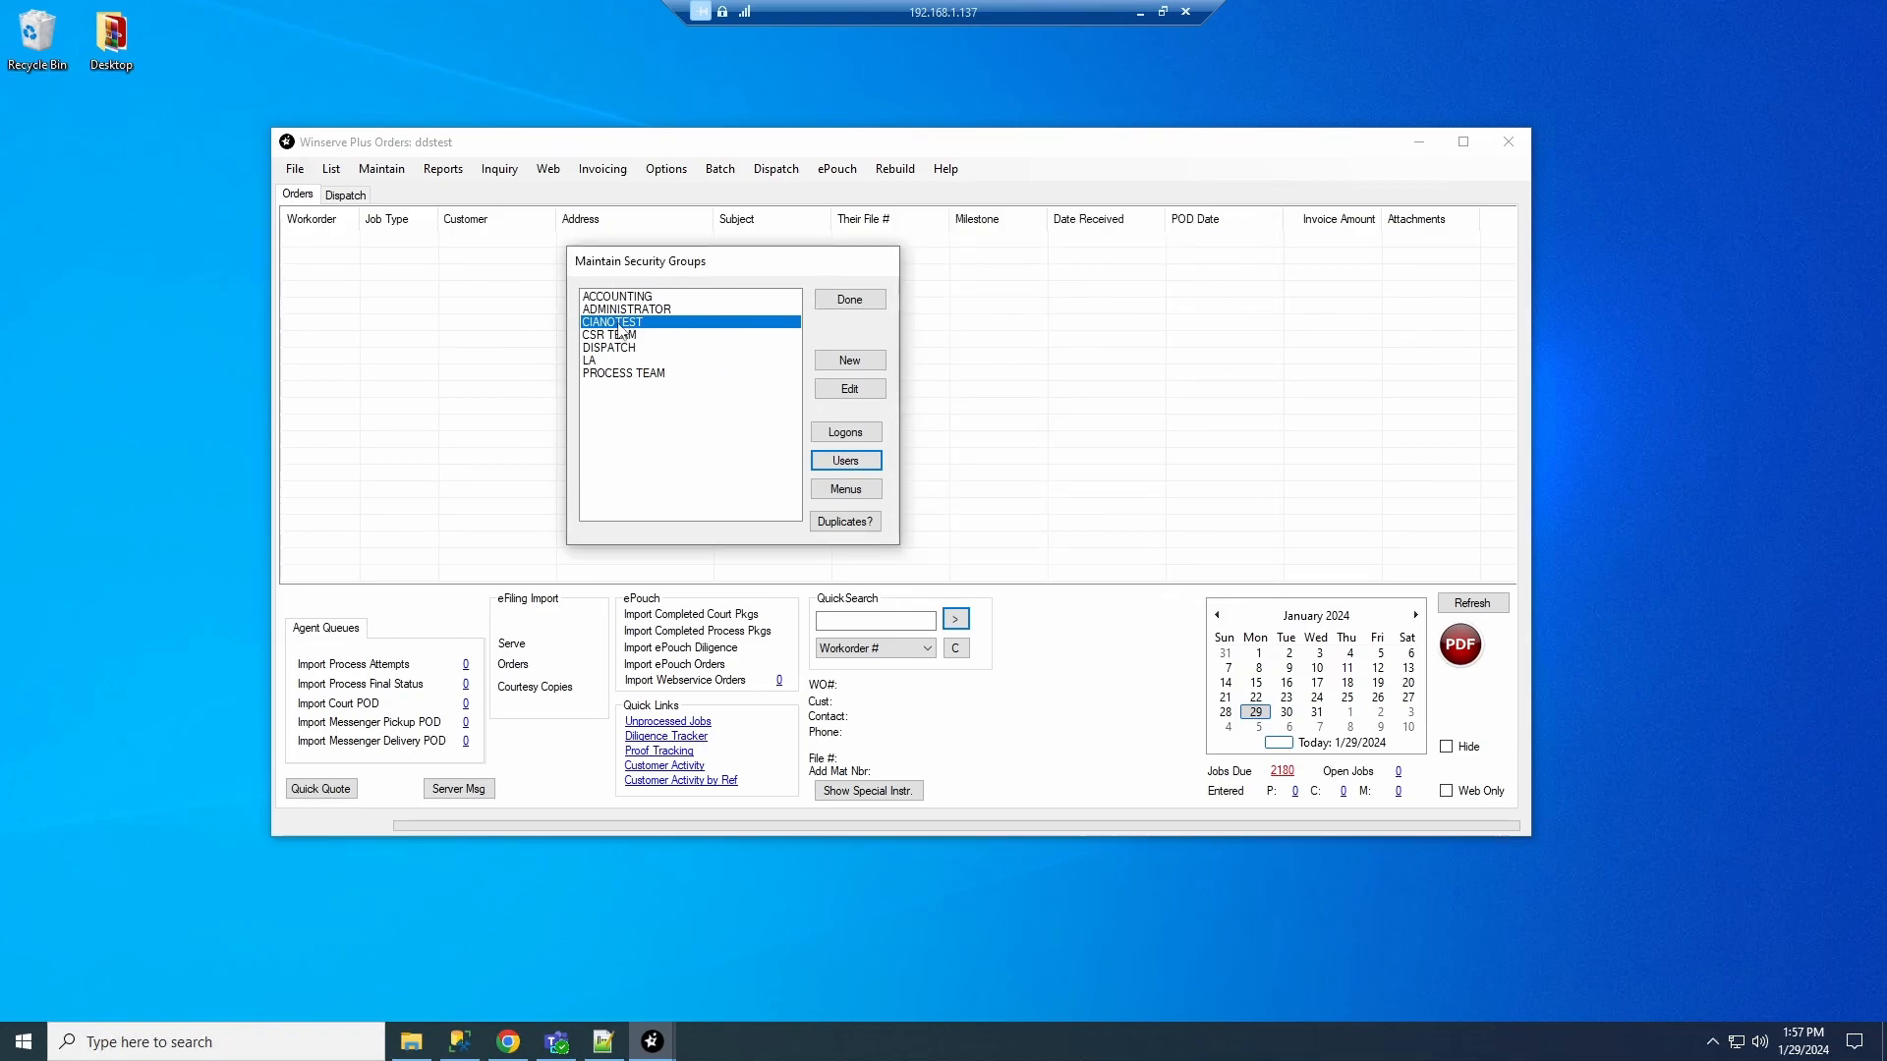
# Examine the menu permissions of the CIANOTEST security group, including its customer context menu
pyautogui.click(845, 488)
pyautogui.moveTo(689, 136); pyautogui.dragTo(1045, 164)
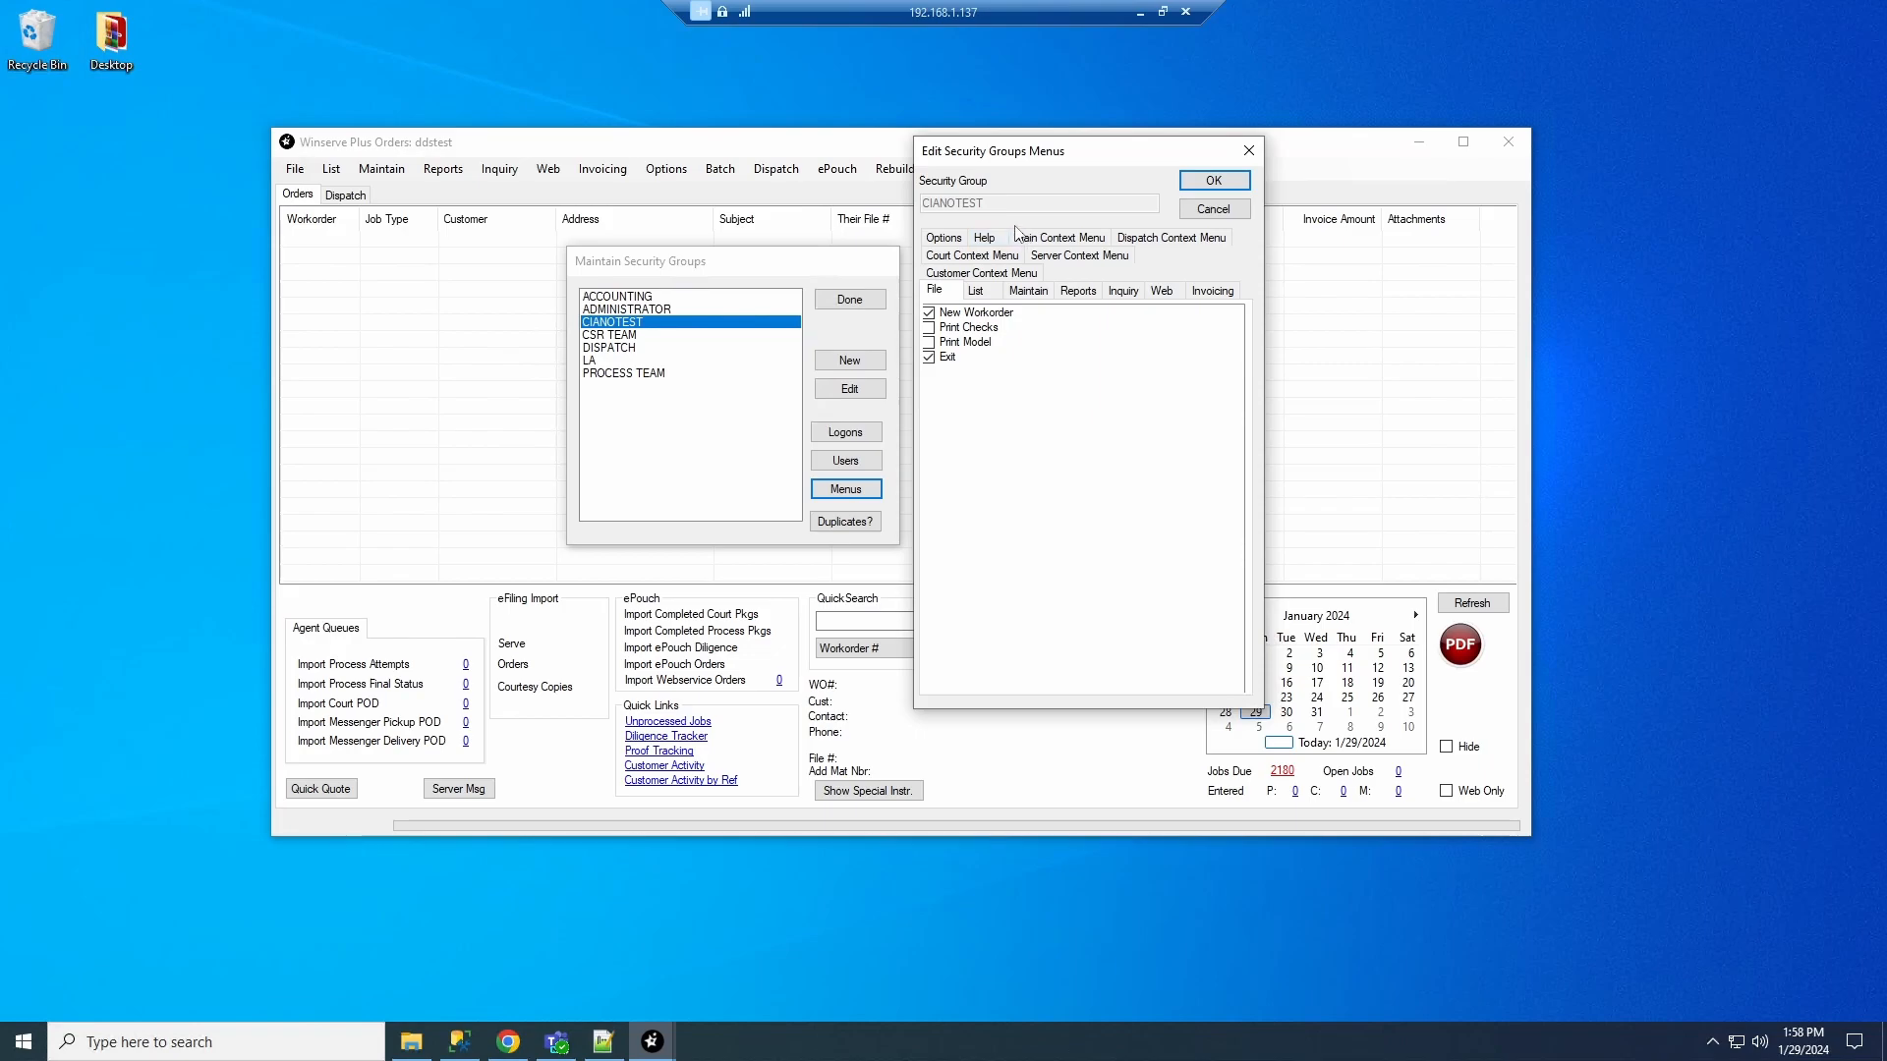
pyautogui.moveTo(958, 143); pyautogui.dragTo(329, 211)
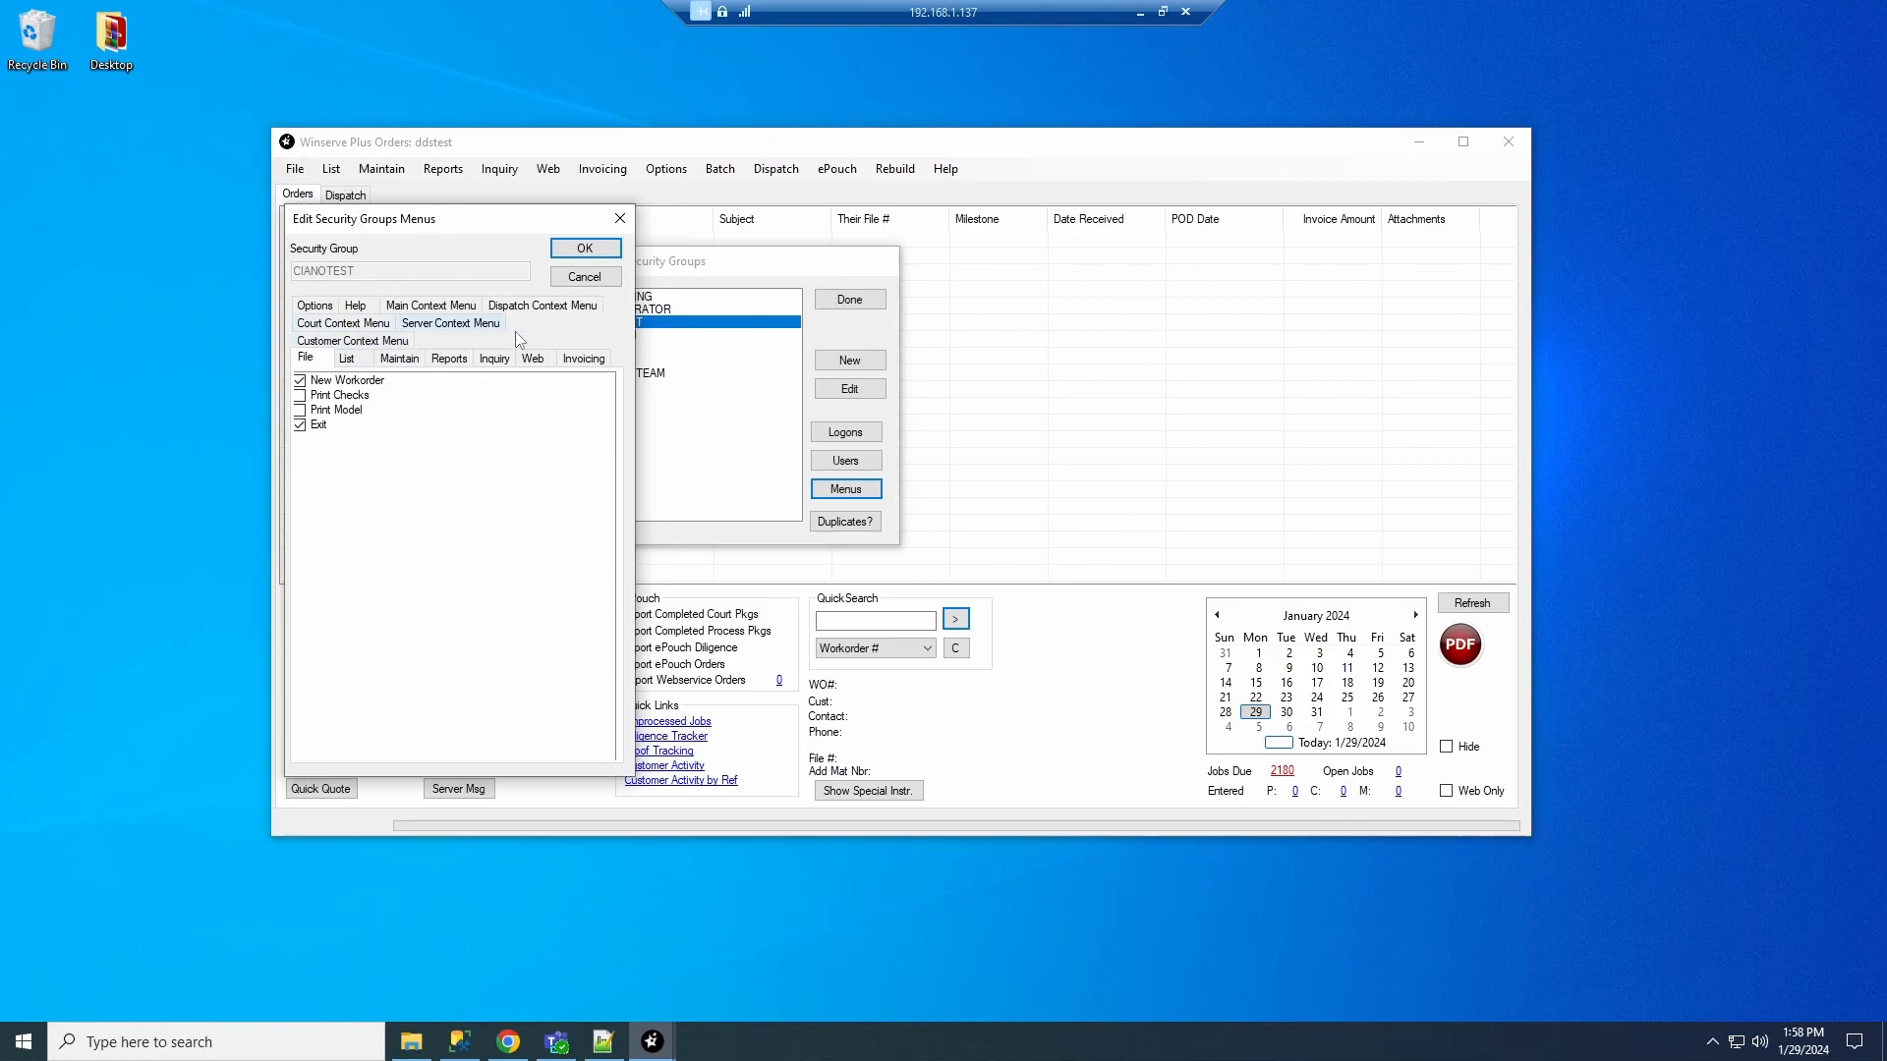
pyautogui.click(383, 341)
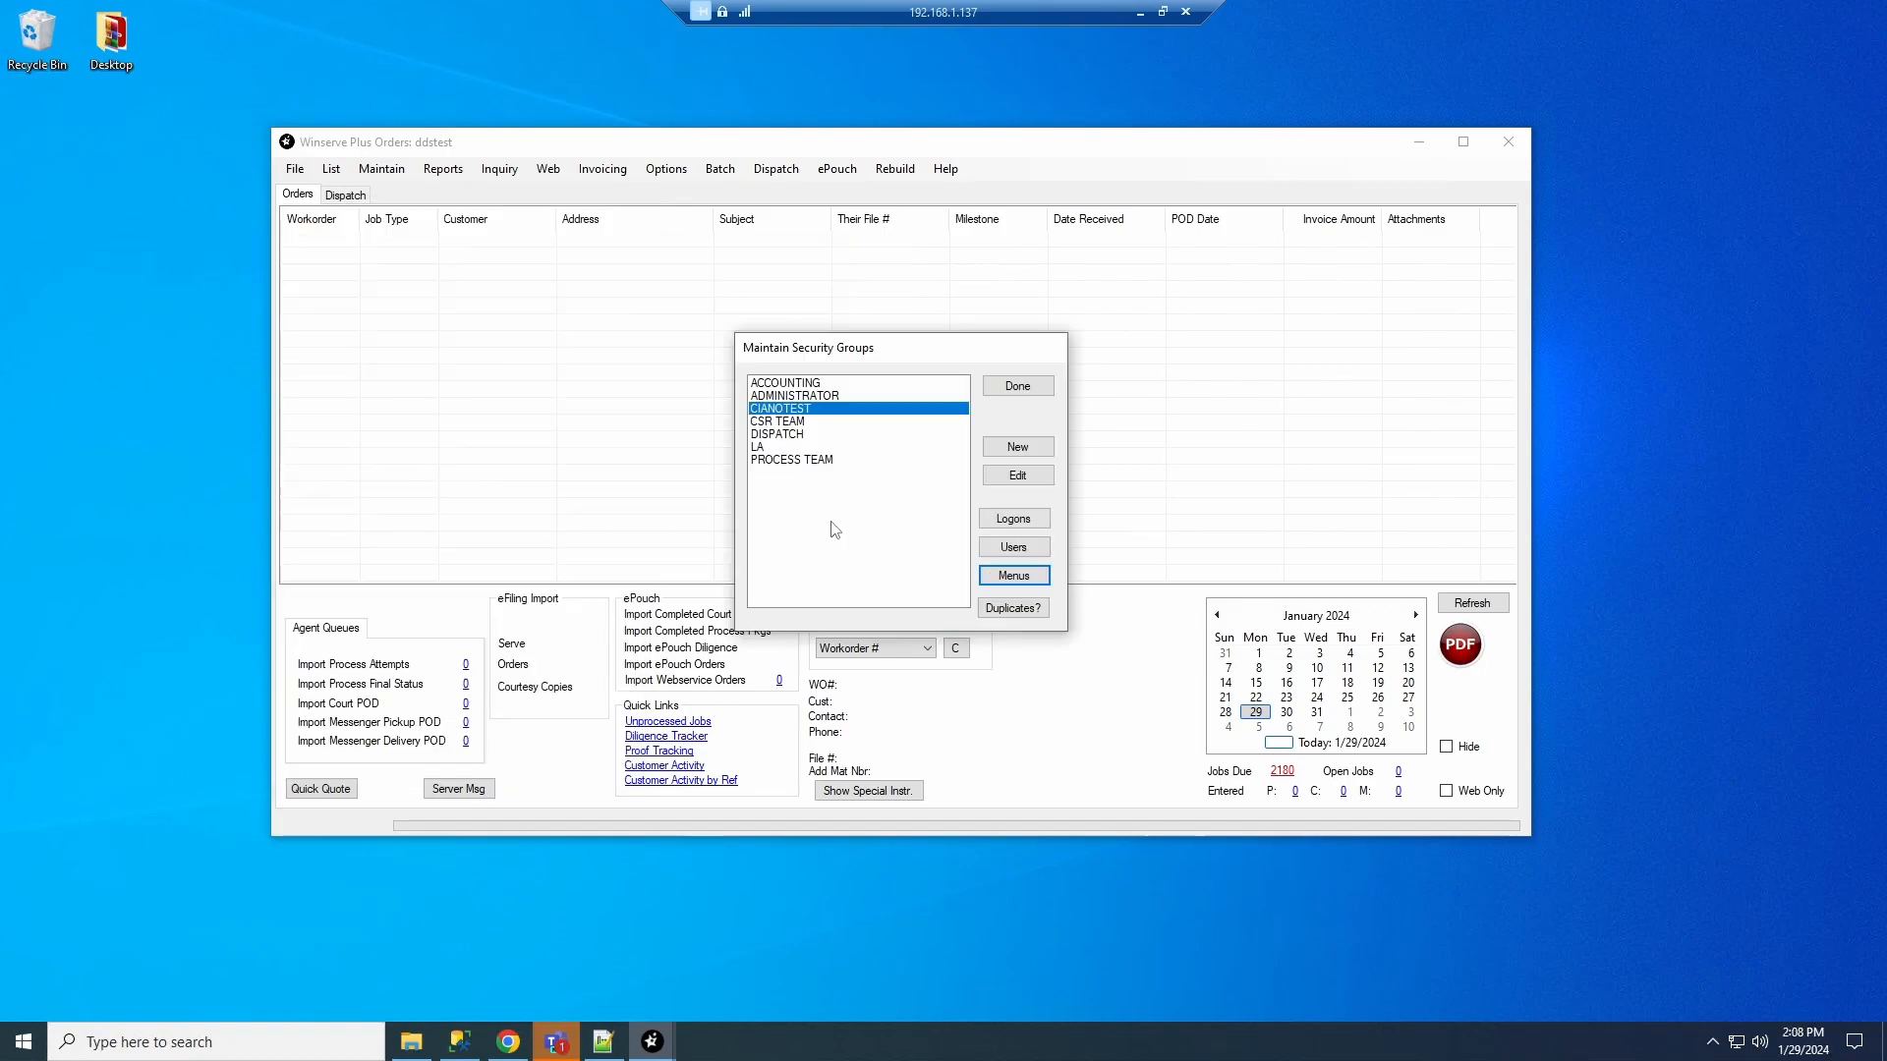
# Disable New Customer in the CIANOTEST security group's customer context menu permissions, keeping Edit Customer enabled
pyautogui.click(984, 574)
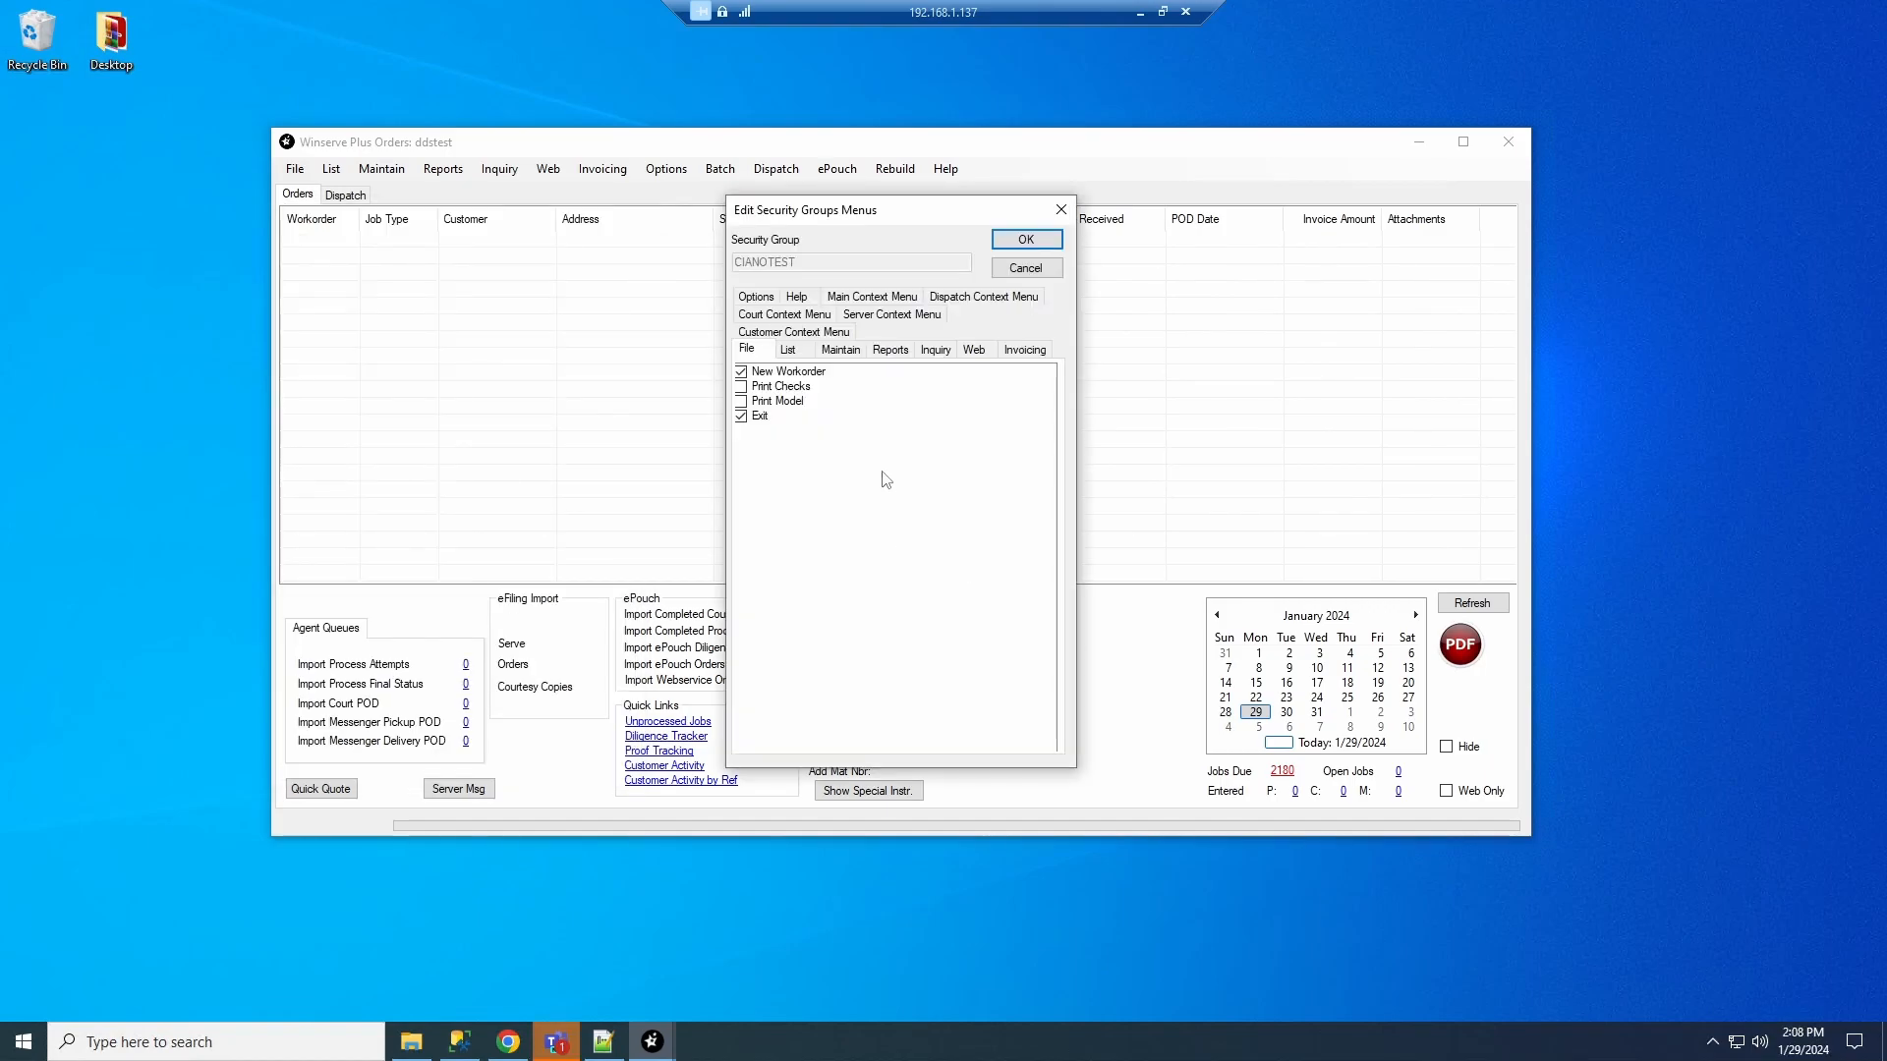
pyautogui.click(824, 334)
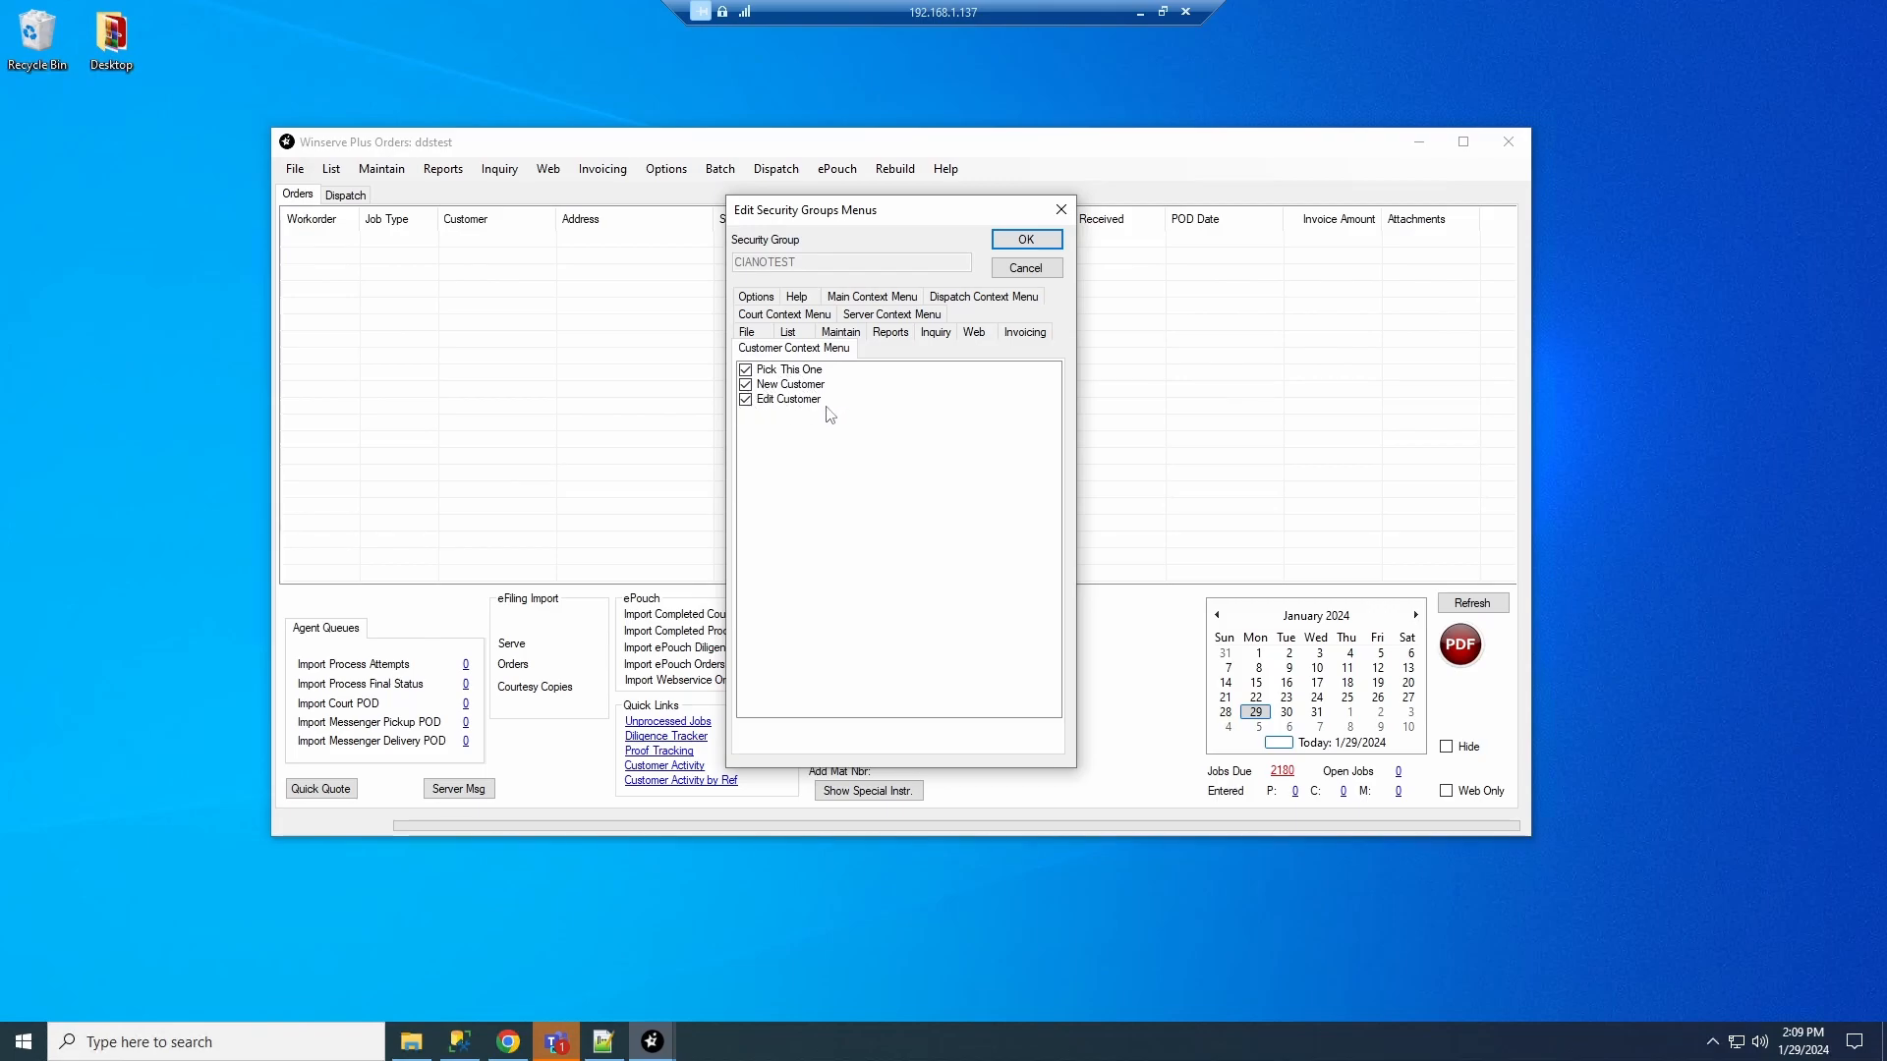
pyautogui.click(746, 399)
pyautogui.click(747, 390)
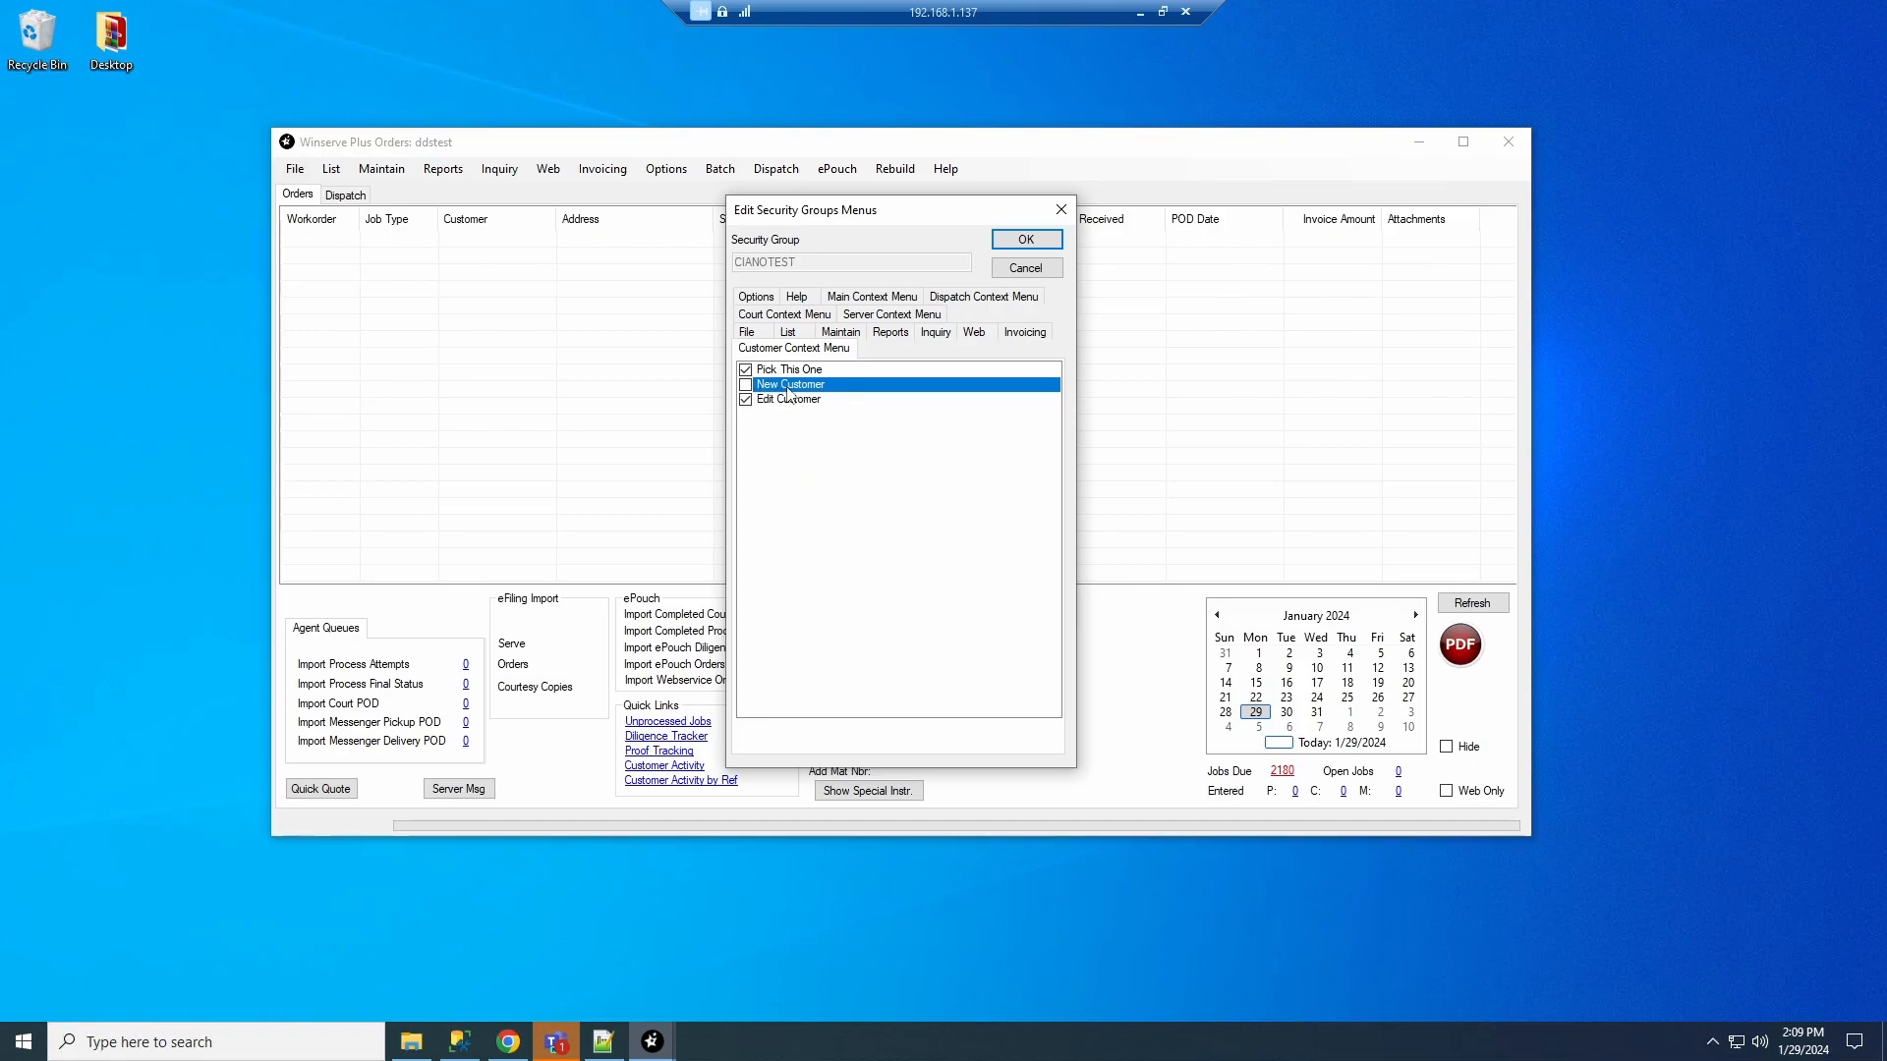
pyautogui.moveTo(820, 207); pyautogui.dragTo(1203, 223)
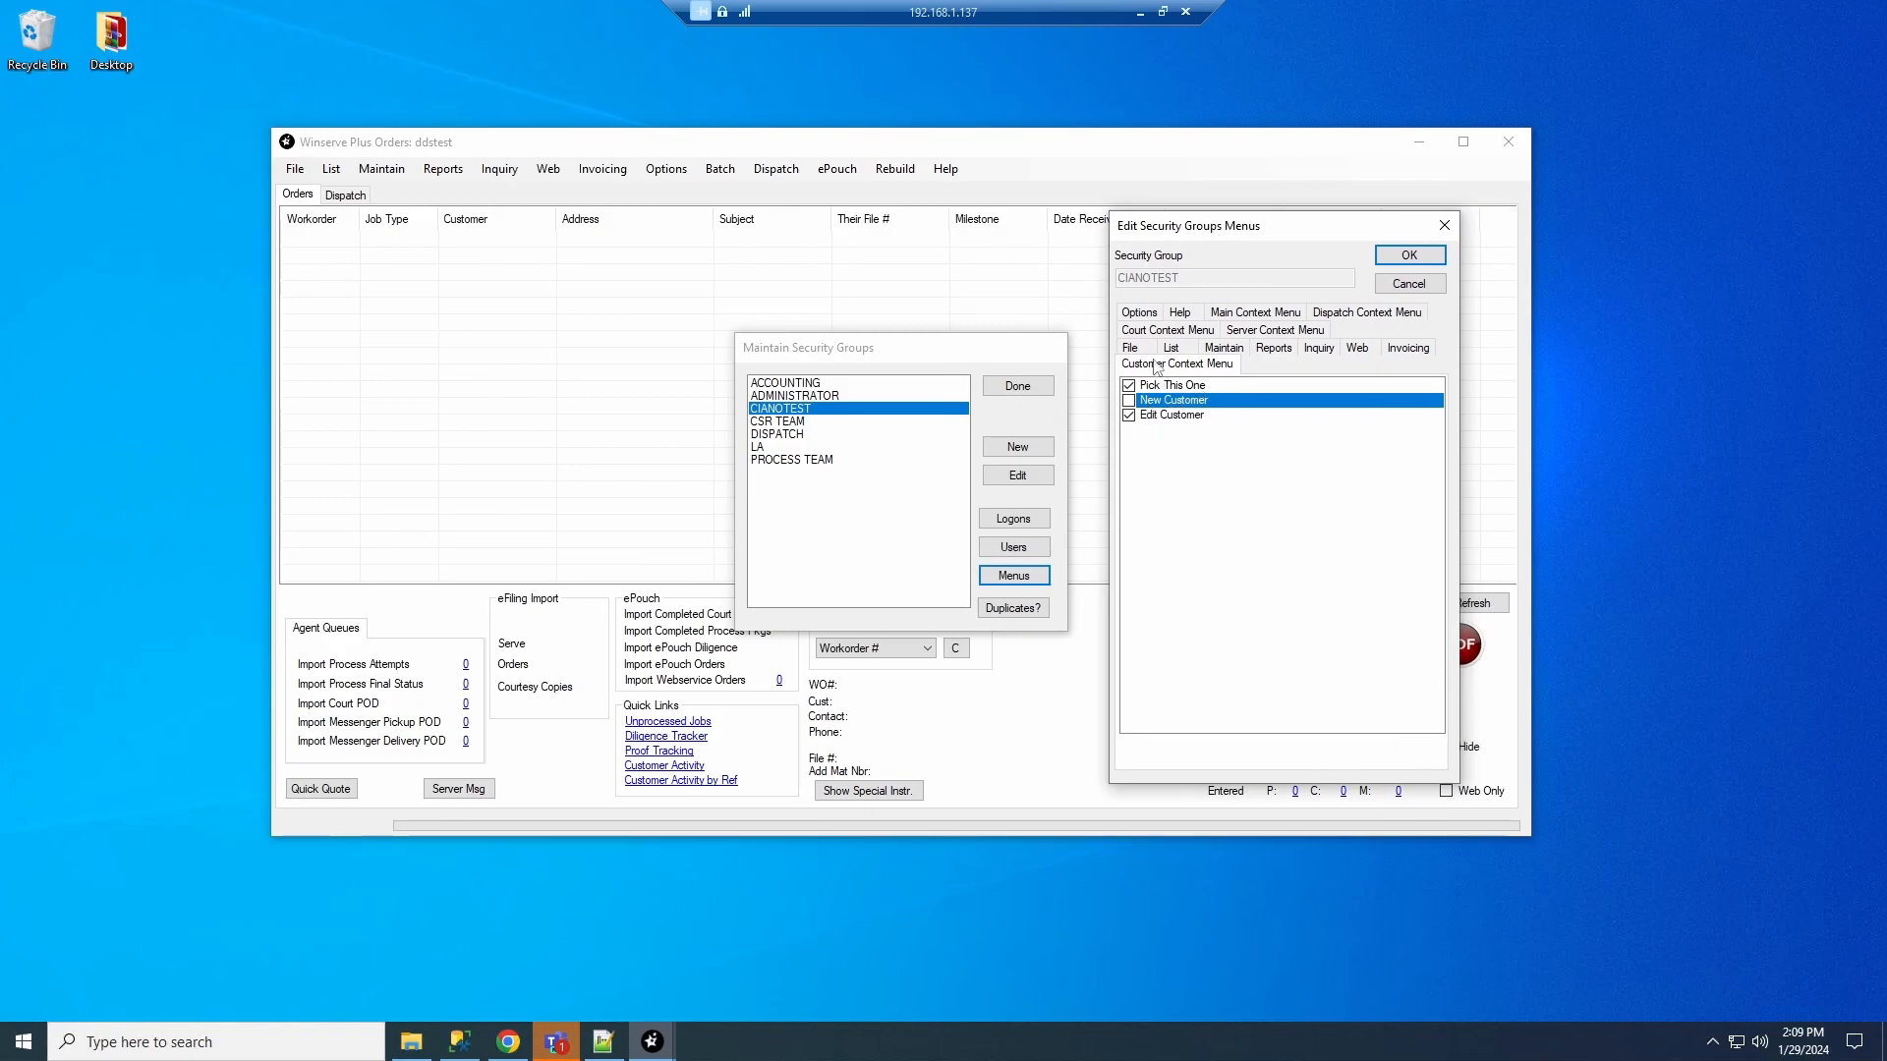
# Examine the CIANOTEST security group's permissions for the main, dispatch, server, customer and court context menus
pyautogui.click(1244, 315)
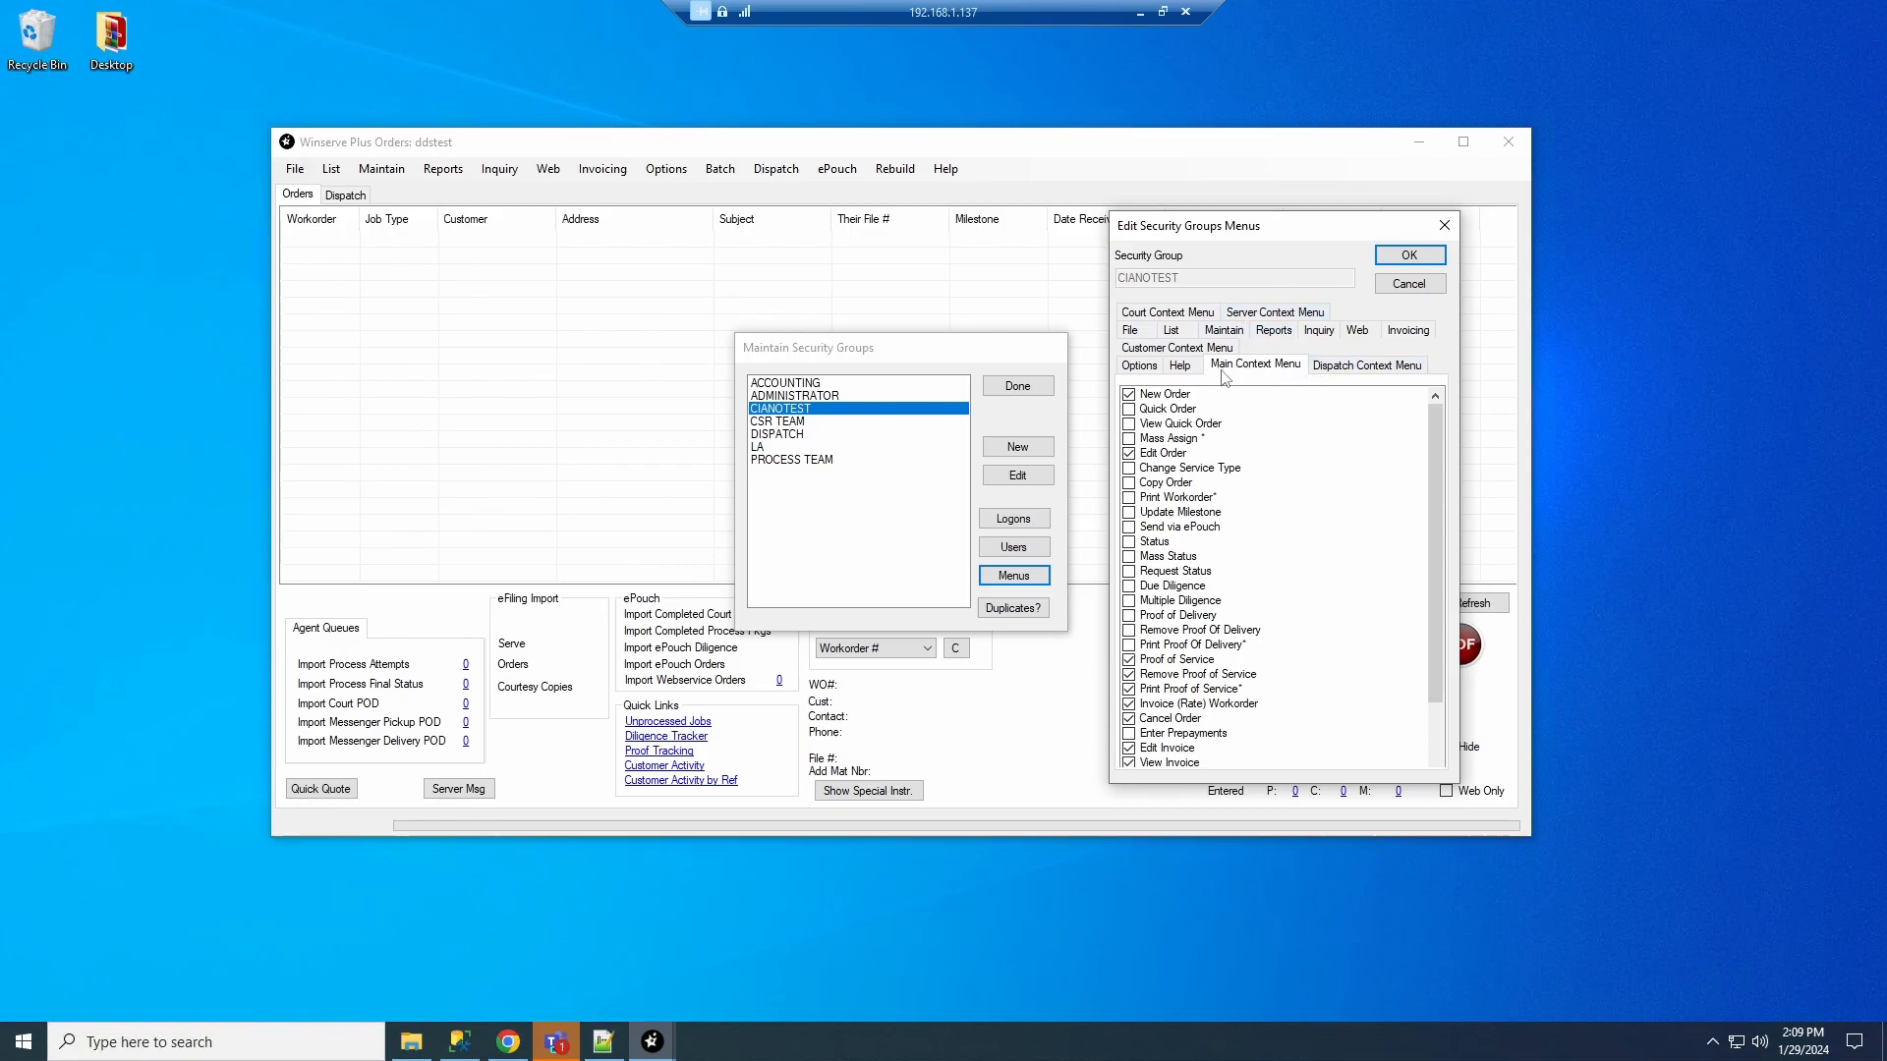
pyautogui.click(1385, 368)
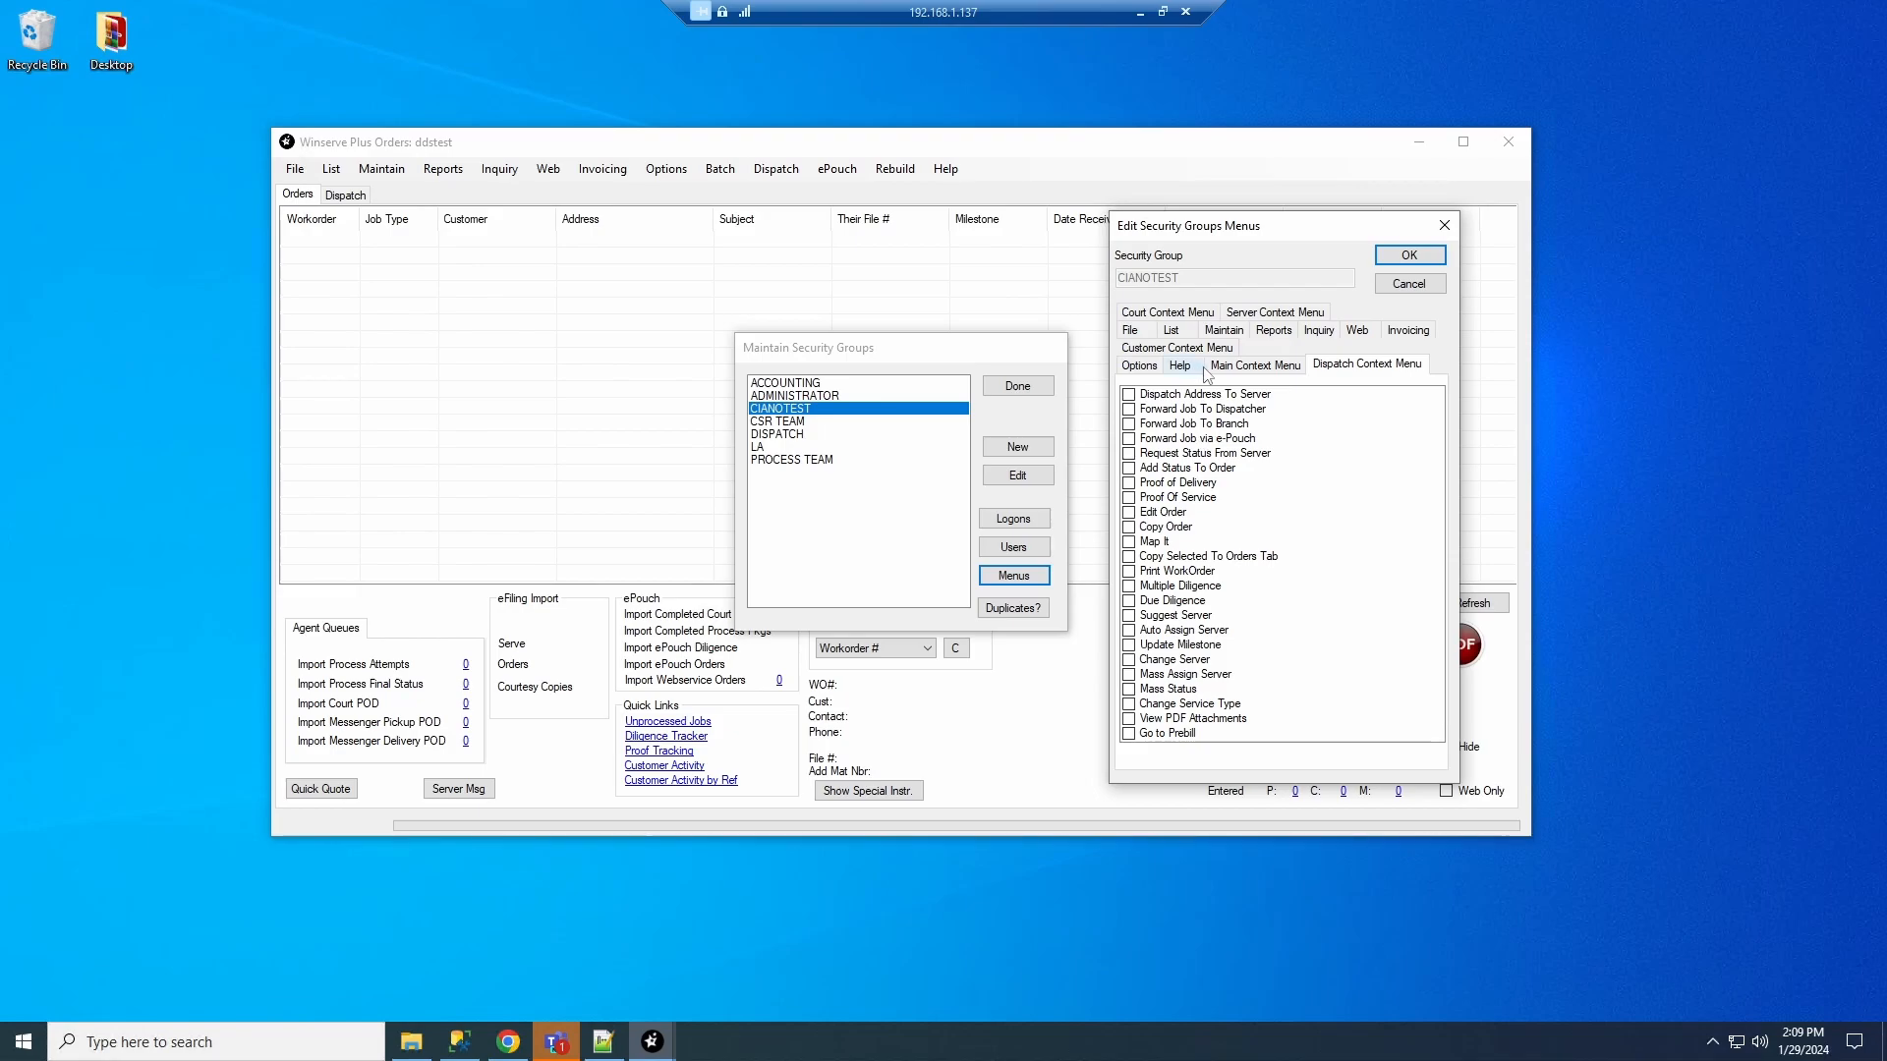
pyautogui.click(1142, 332)
pyautogui.click(1275, 366)
pyautogui.click(1175, 350)
pyautogui.click(1167, 315)
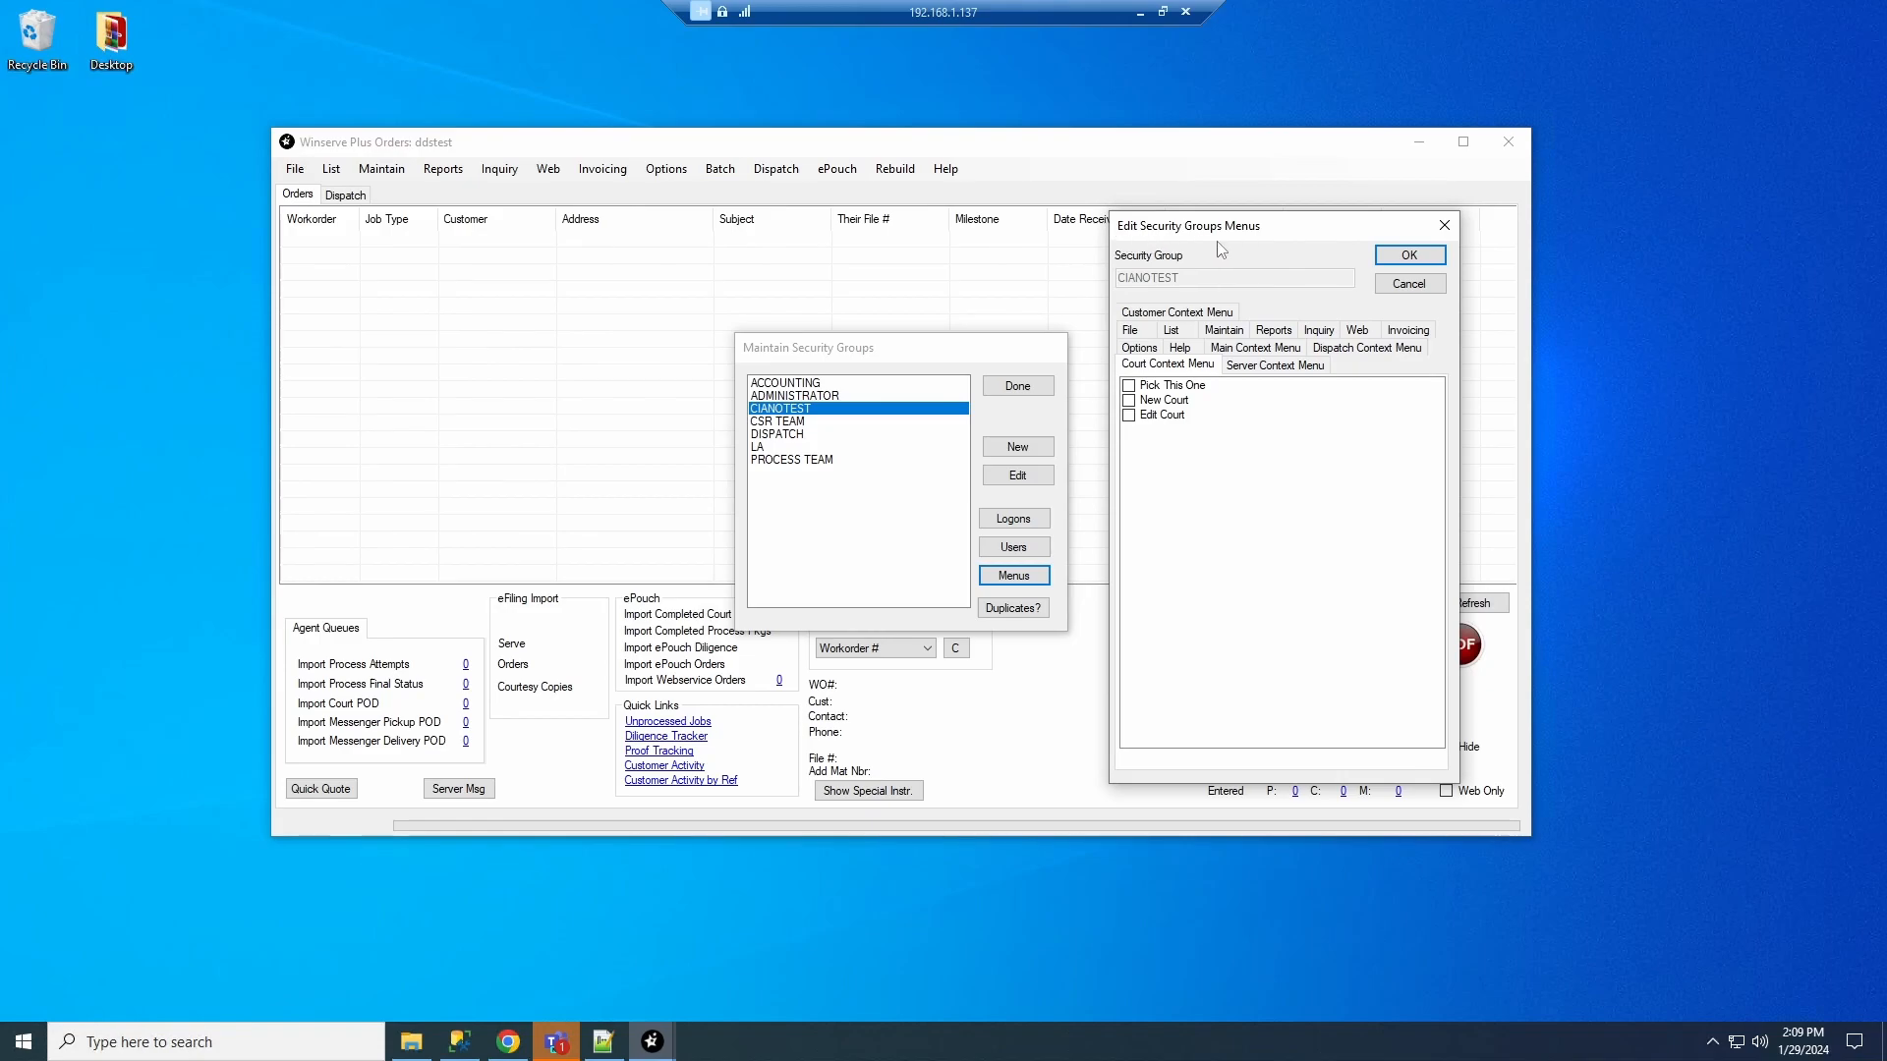
# Save the CIANOTEST group's menu permissions and finish maintaining the security groups
pyautogui.moveTo(1222, 229); pyautogui.dragTo(1187, 208)
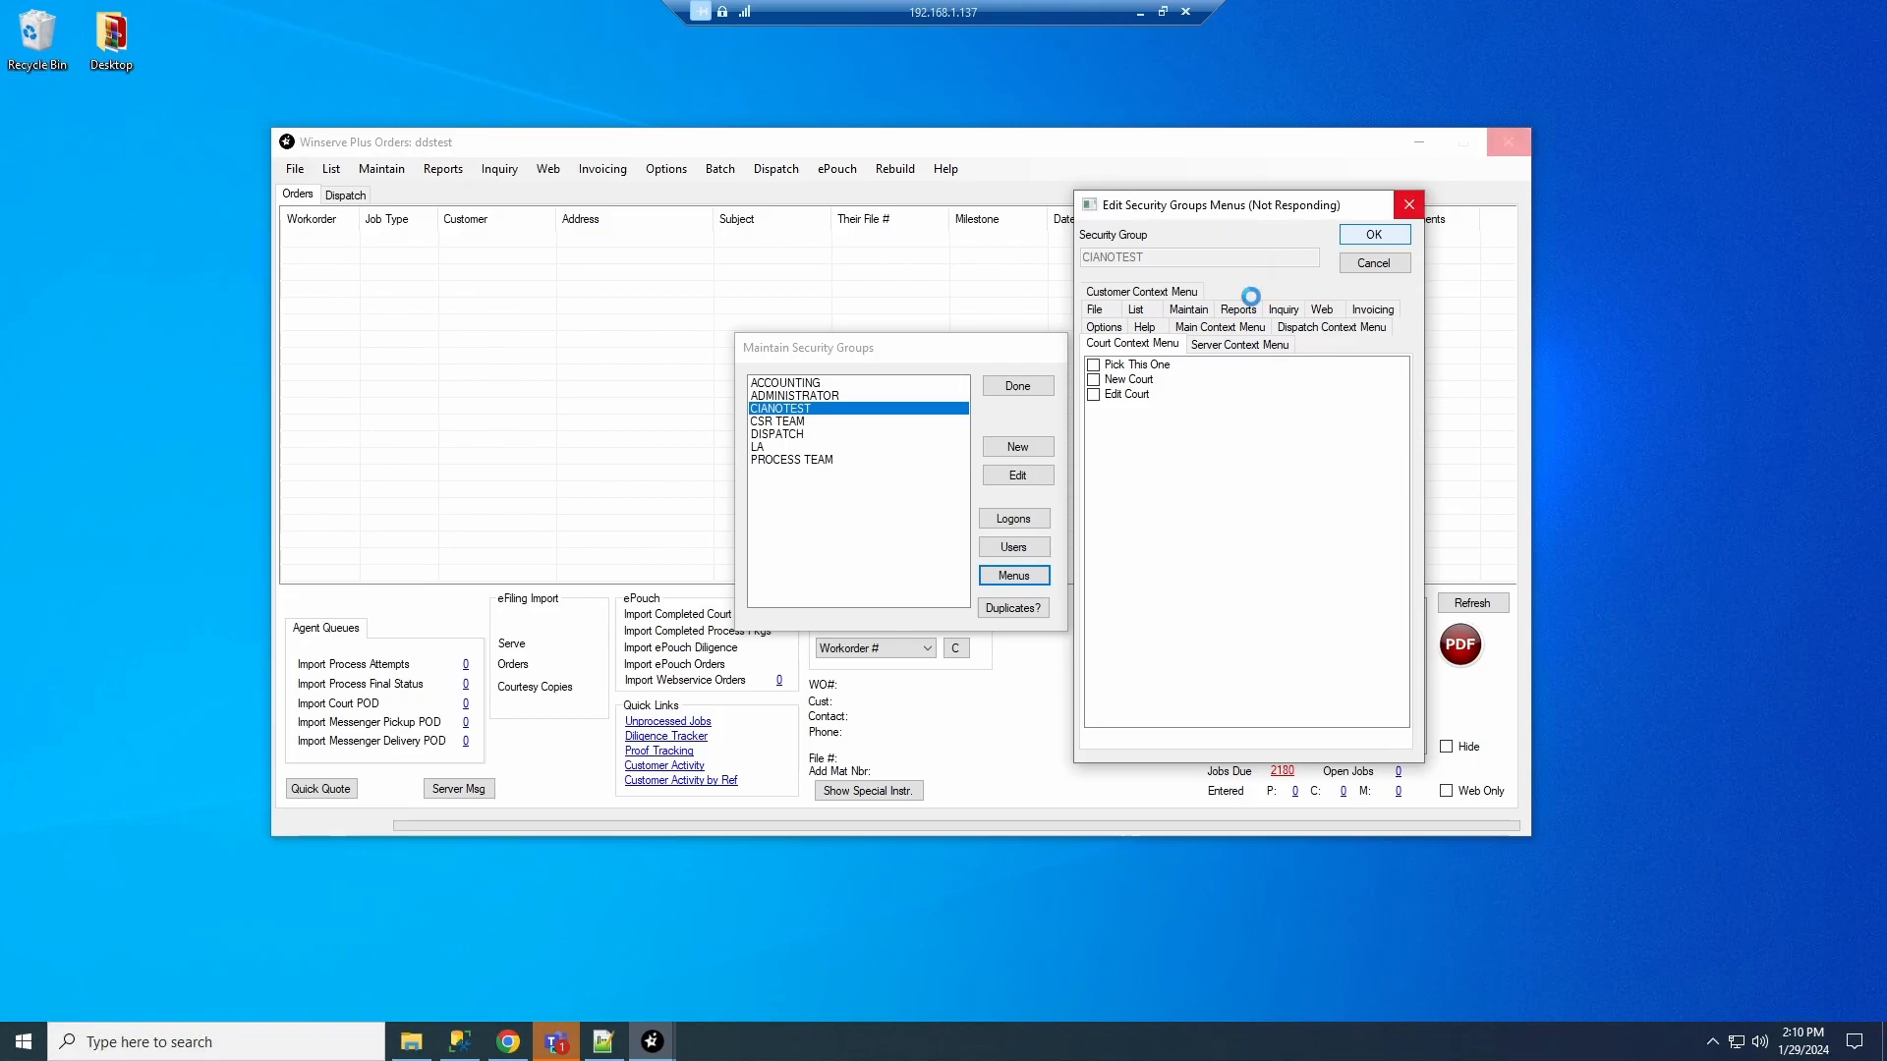
pyautogui.click(1017, 386)
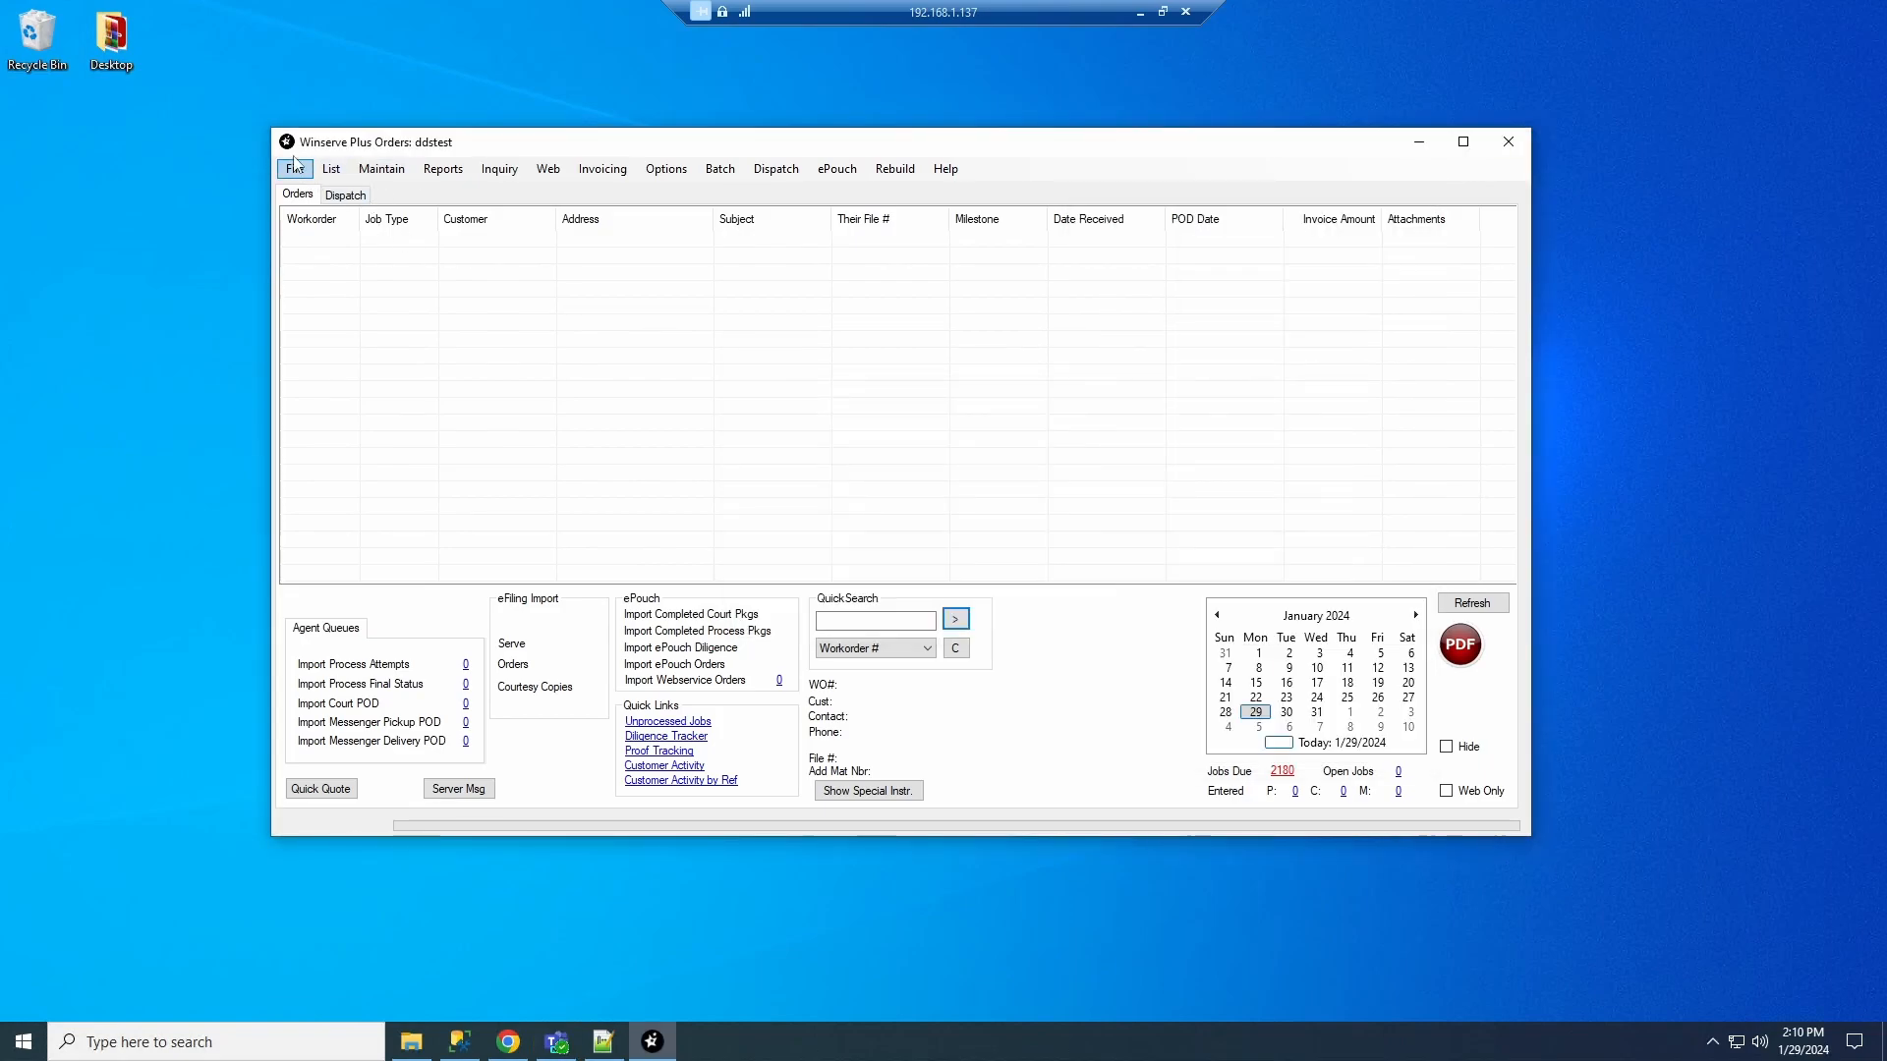
# Exit WinservePlus and start it again from the Winserve9.0.05.1 program folder
pyautogui.click(294, 169)
pyautogui.click(341, 257)
pyautogui.click(11, 1052)
pyautogui.scroll(-15, 172, 902)
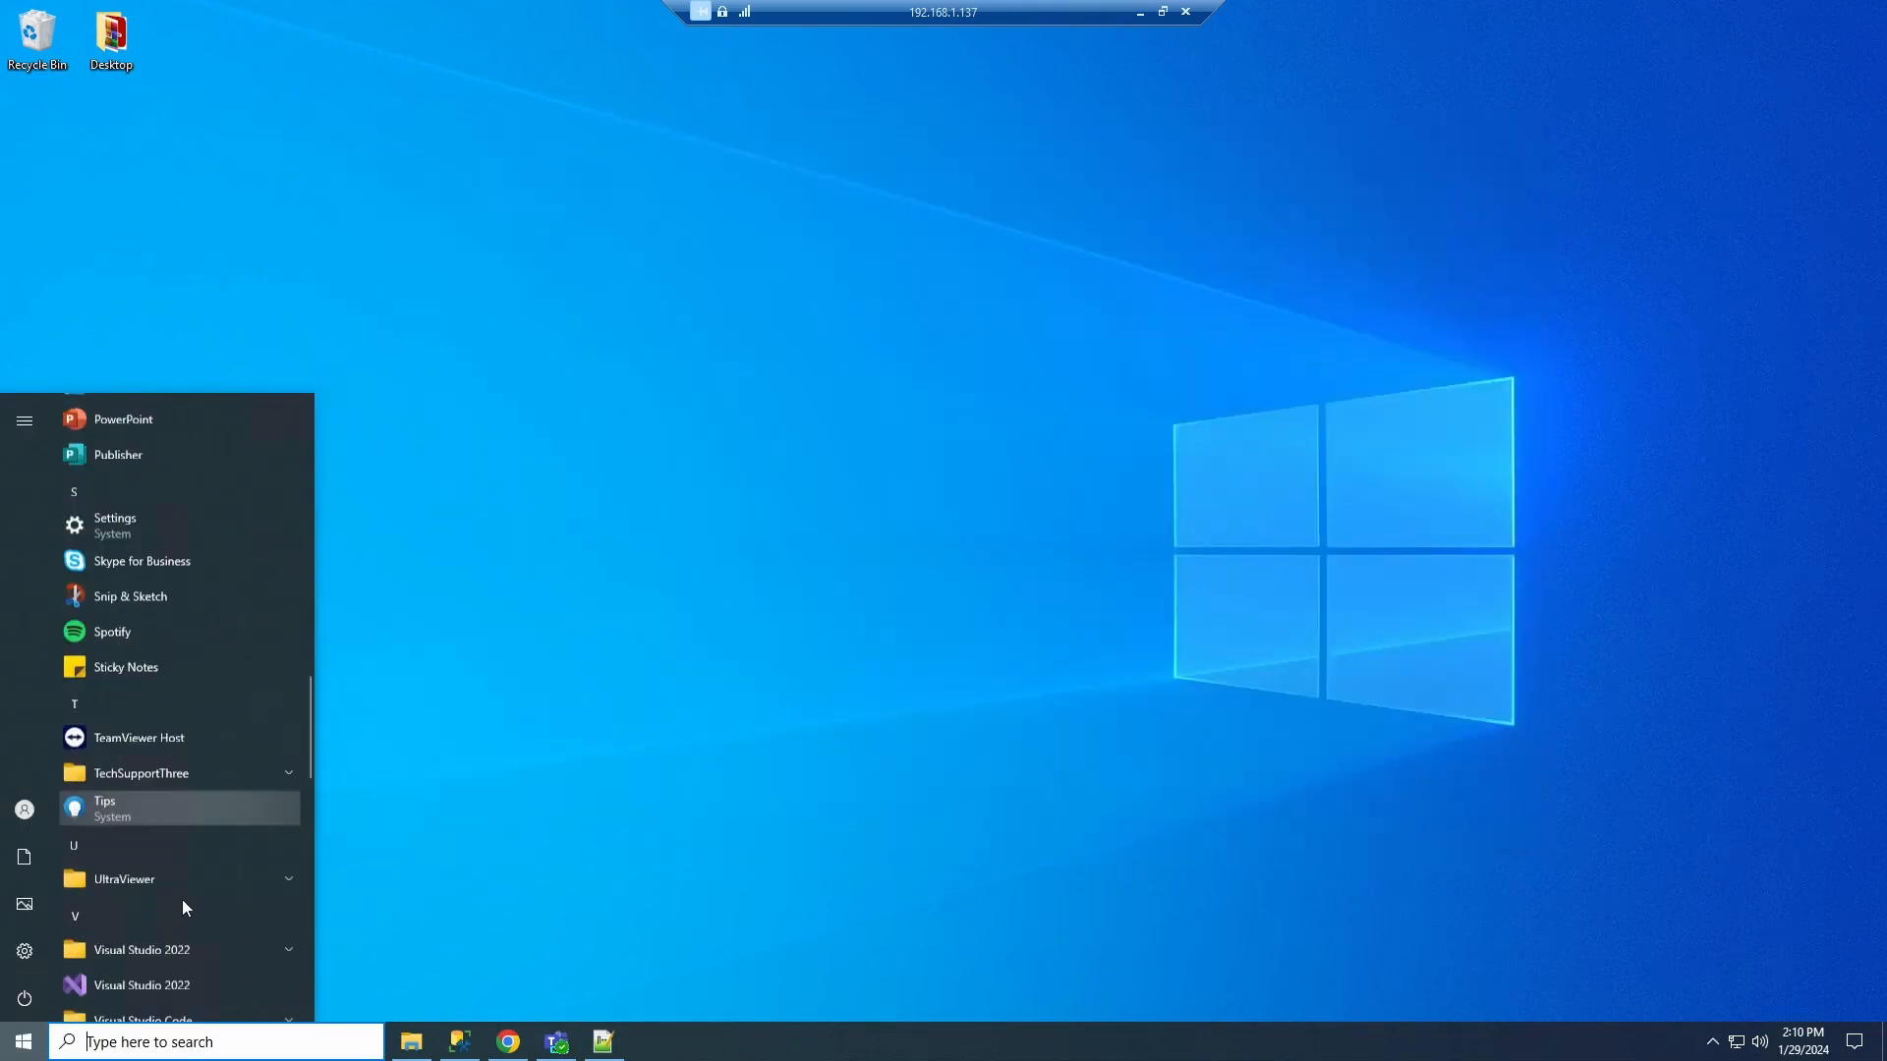
pyautogui.click(206, 663)
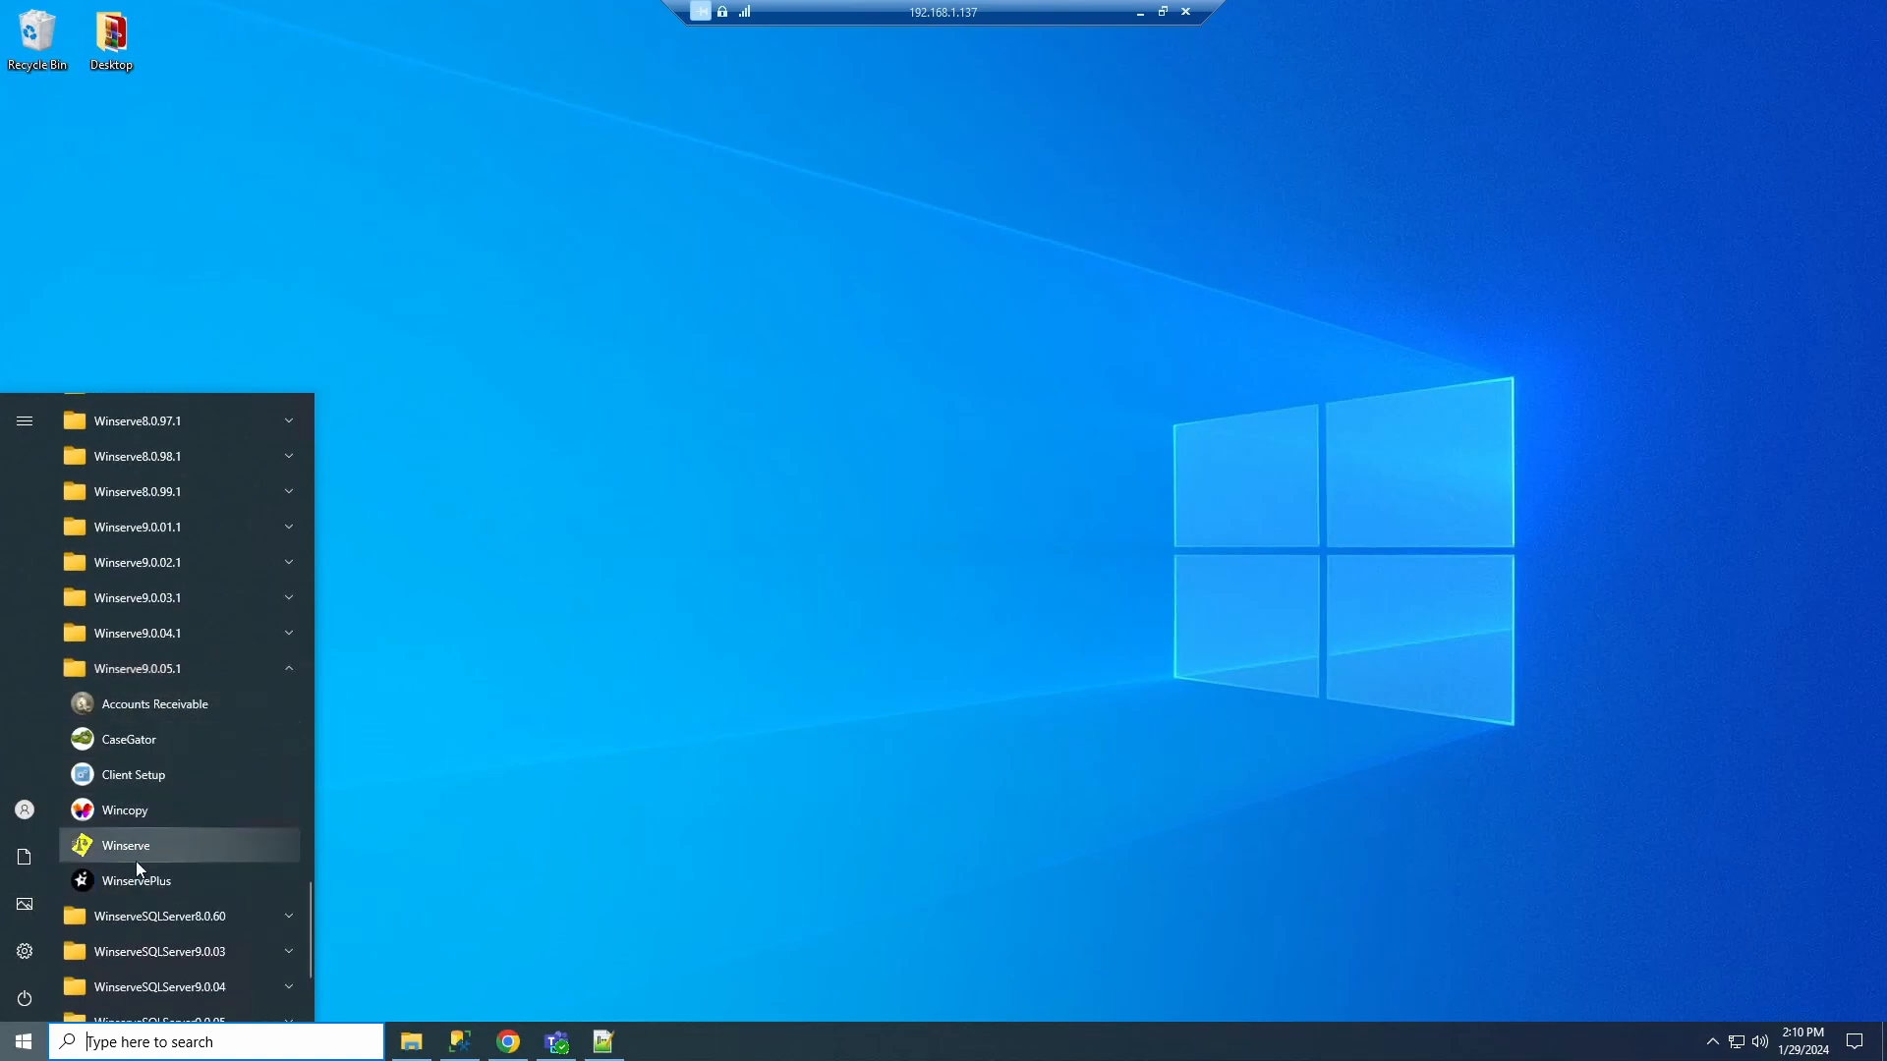
pyautogui.click(137, 861)
pyautogui.scroll(-2, 928, 501)
# Log on to WinservePlus with the user ID CIANOTEST
pyautogui.click(1045, 508)
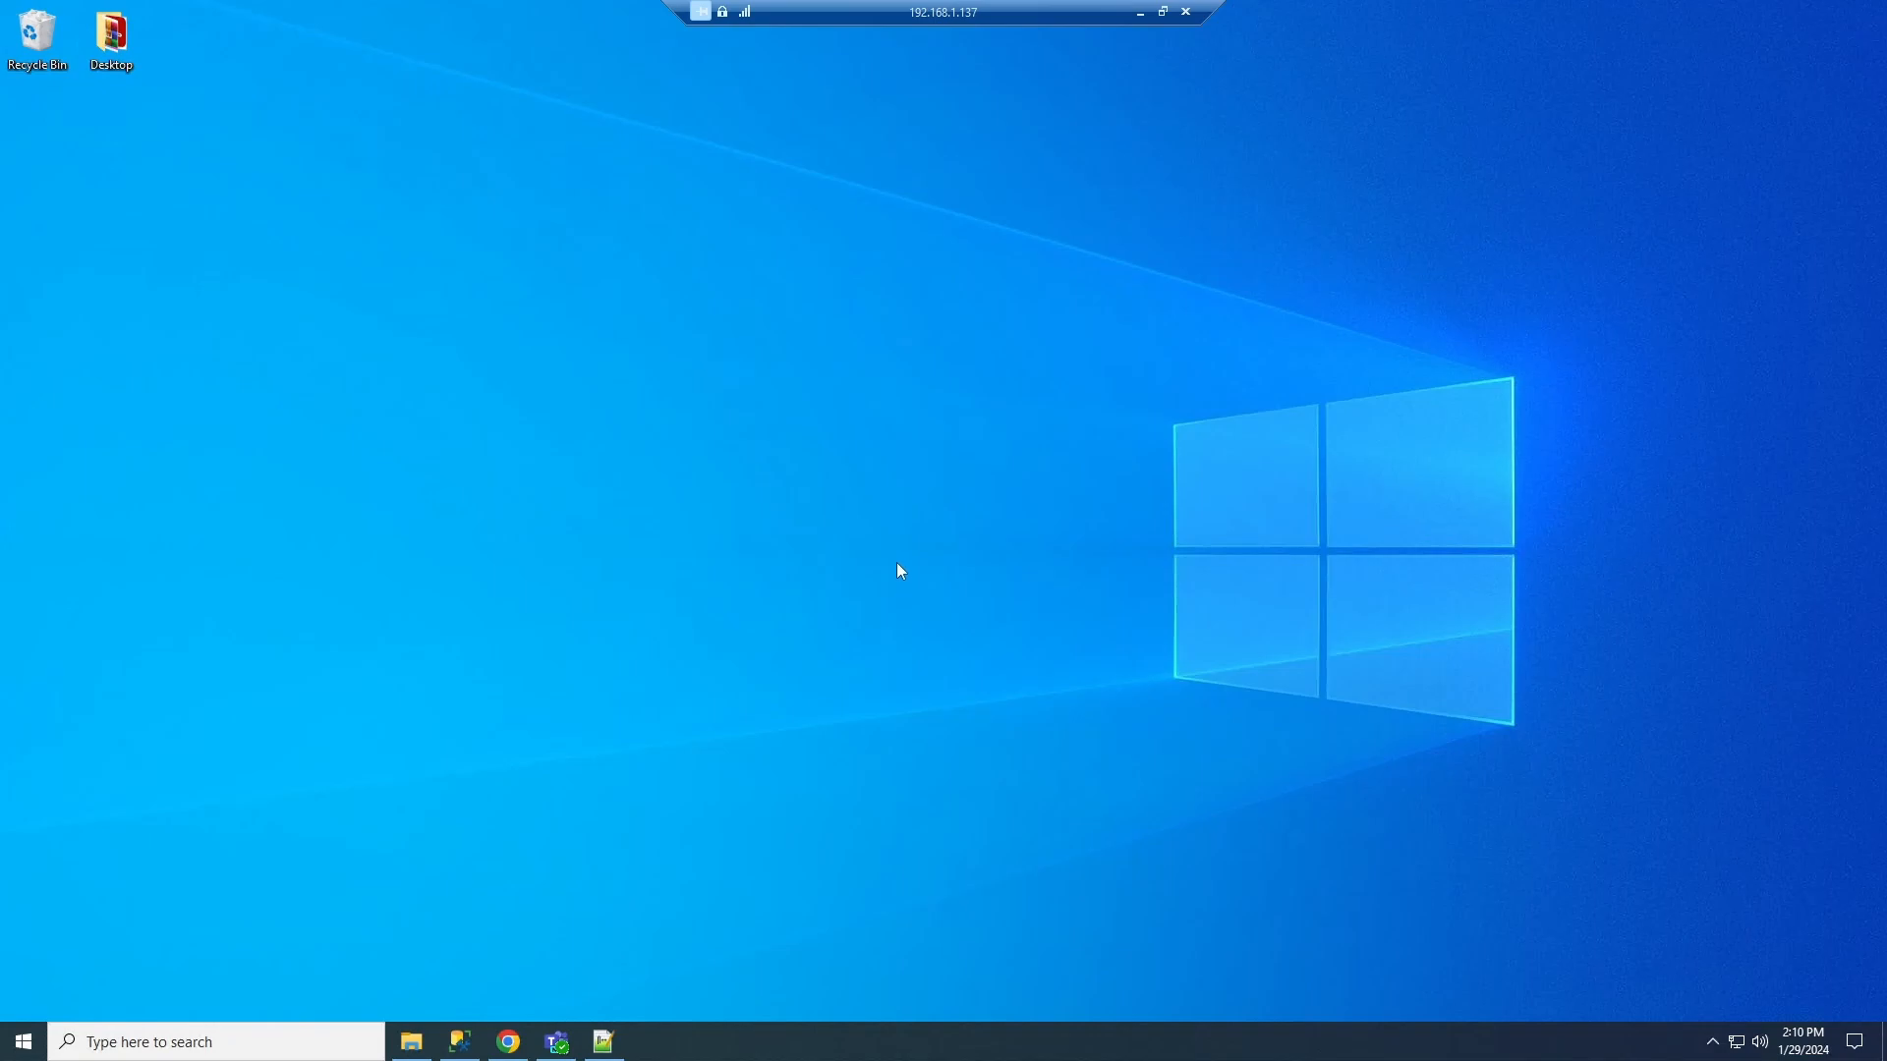
pyautogui.write('ClANOTEST')
pyautogui.press('Tab')
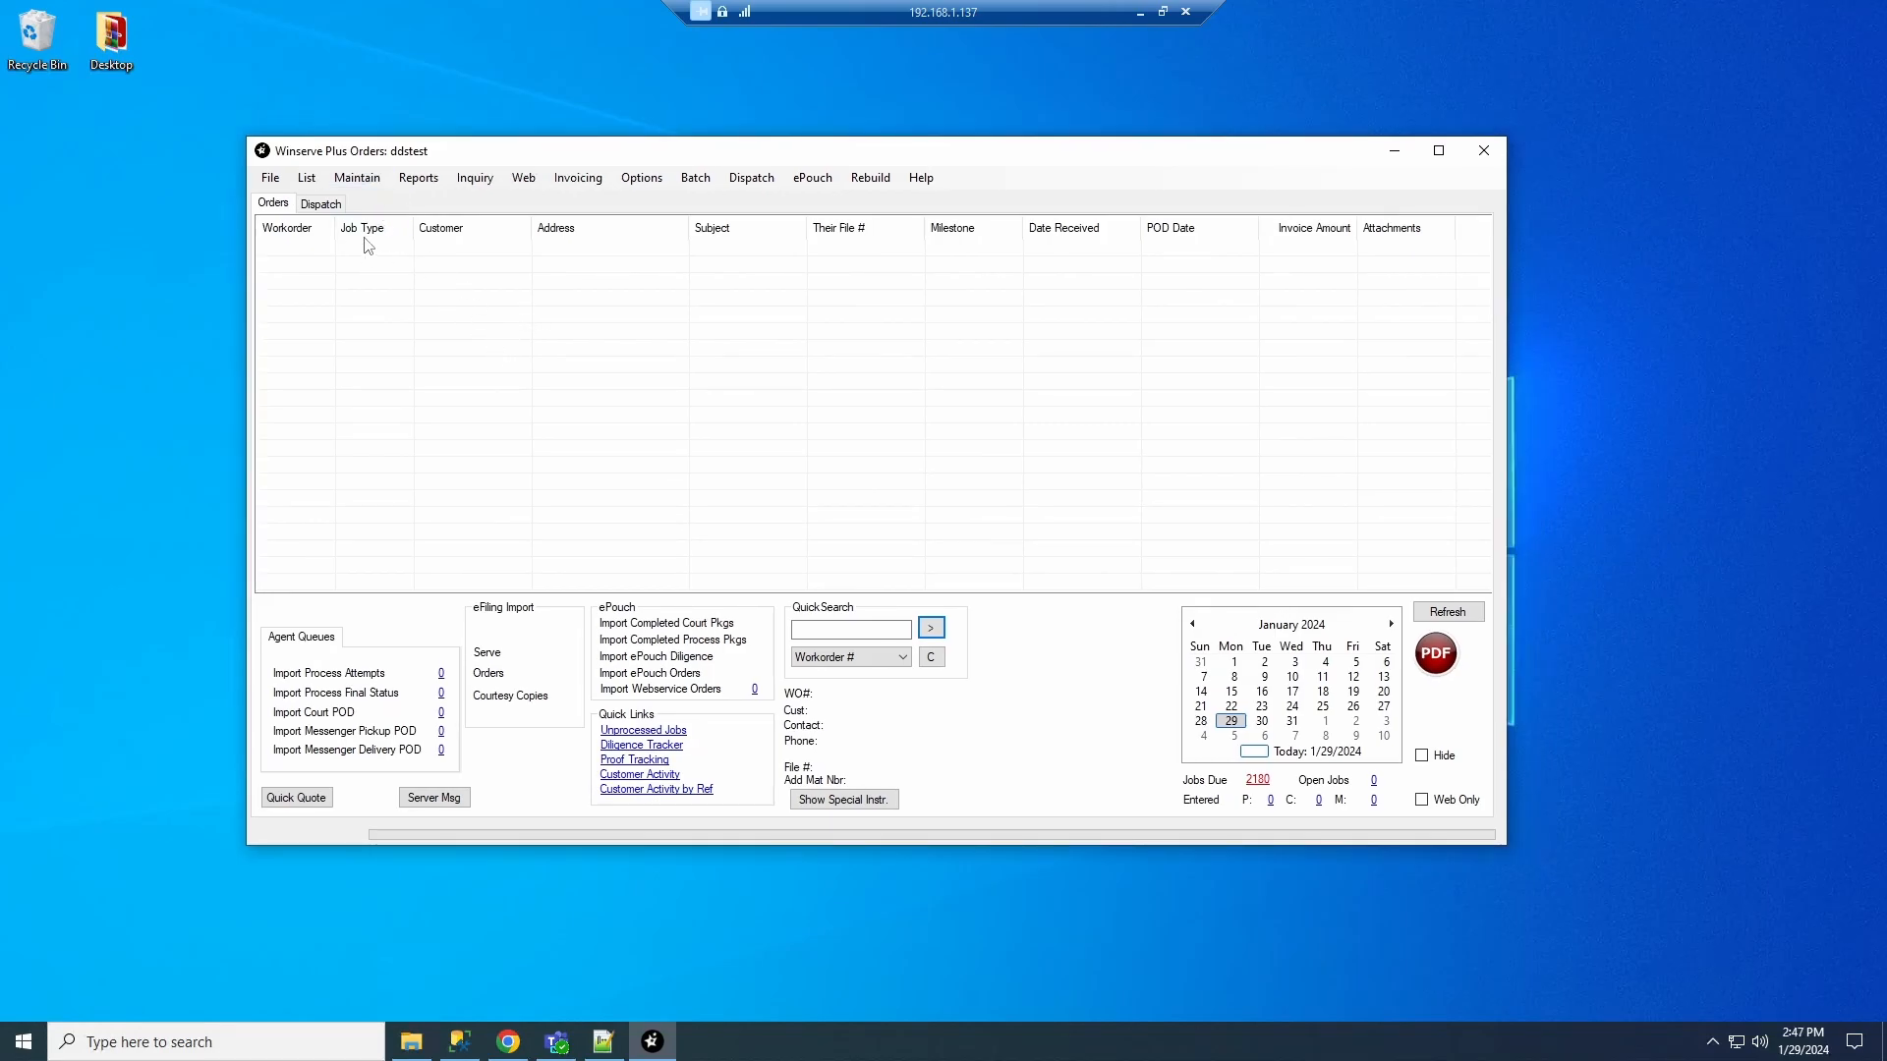
# Open the customer search, check which commands its results list's context menu offers, and close the search
pyautogui.click(373, 181)
pyautogui.moveTo(432, 200)
pyautogui.click(512, 223)
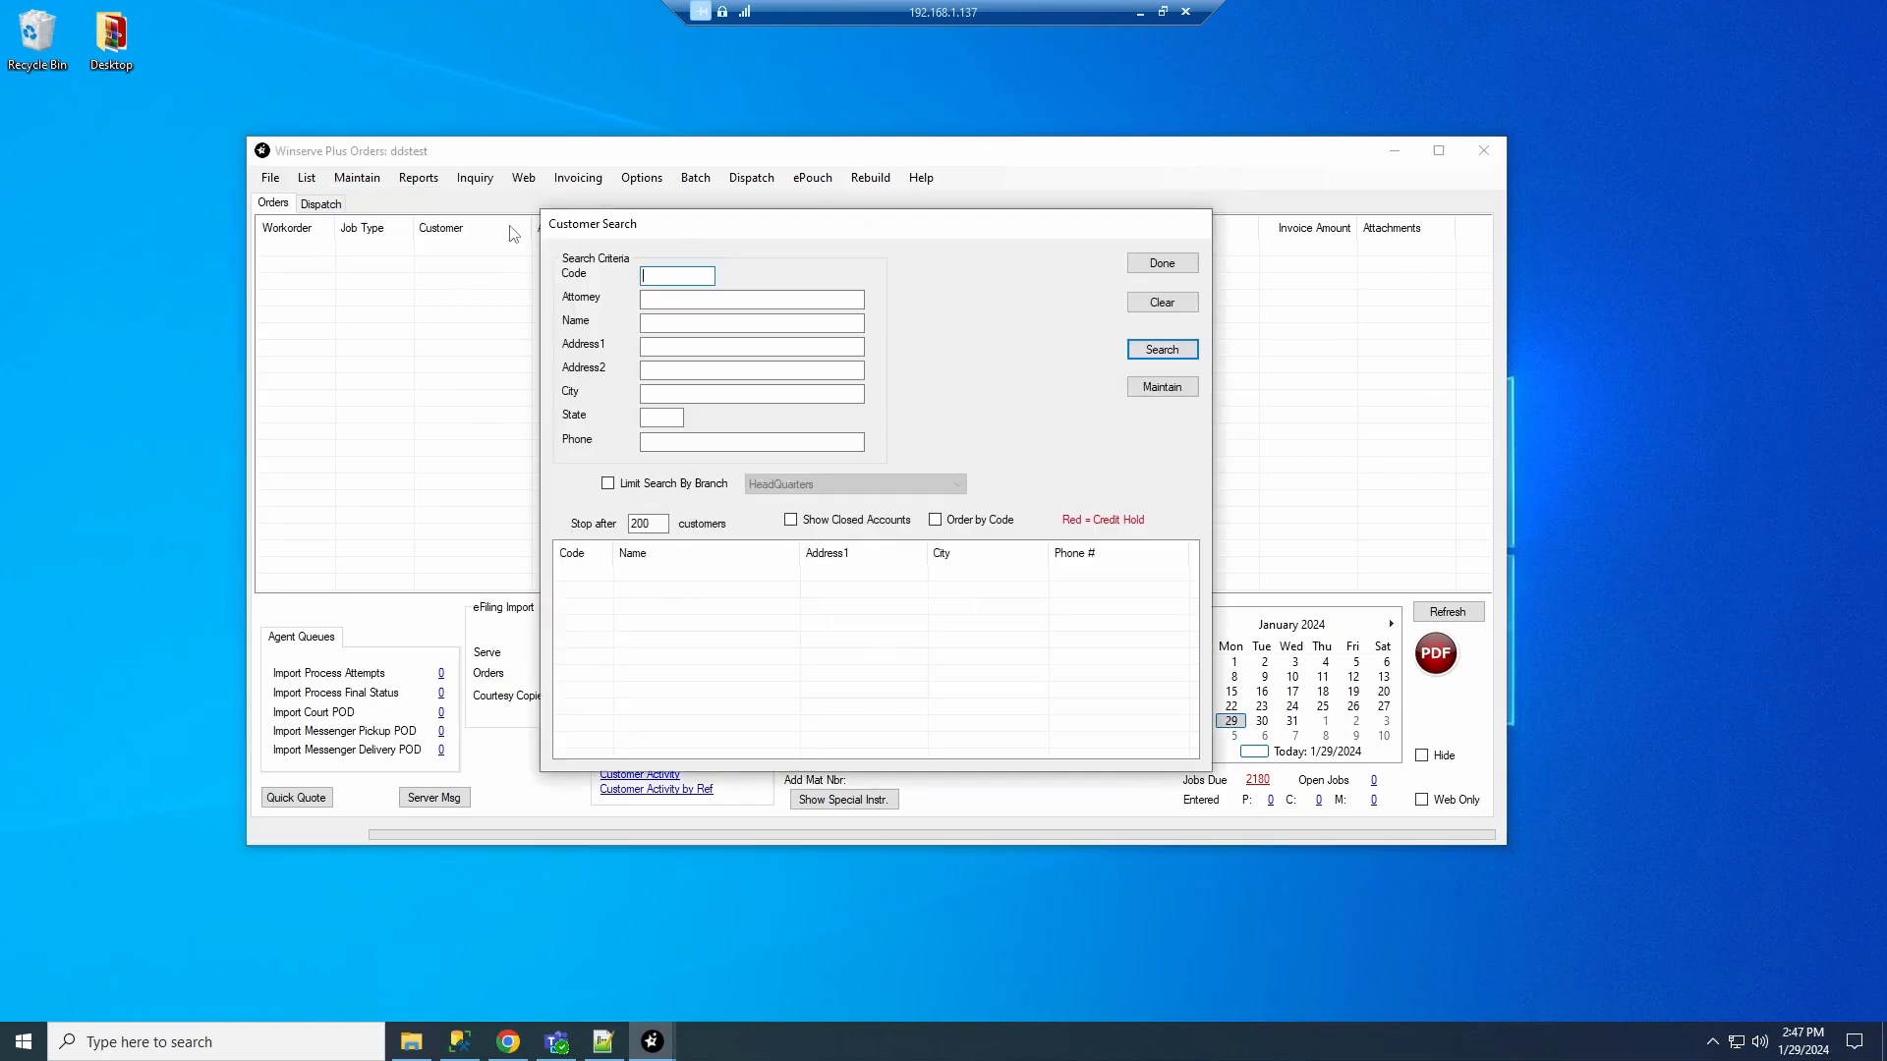
pyautogui.rightClick(775, 655)
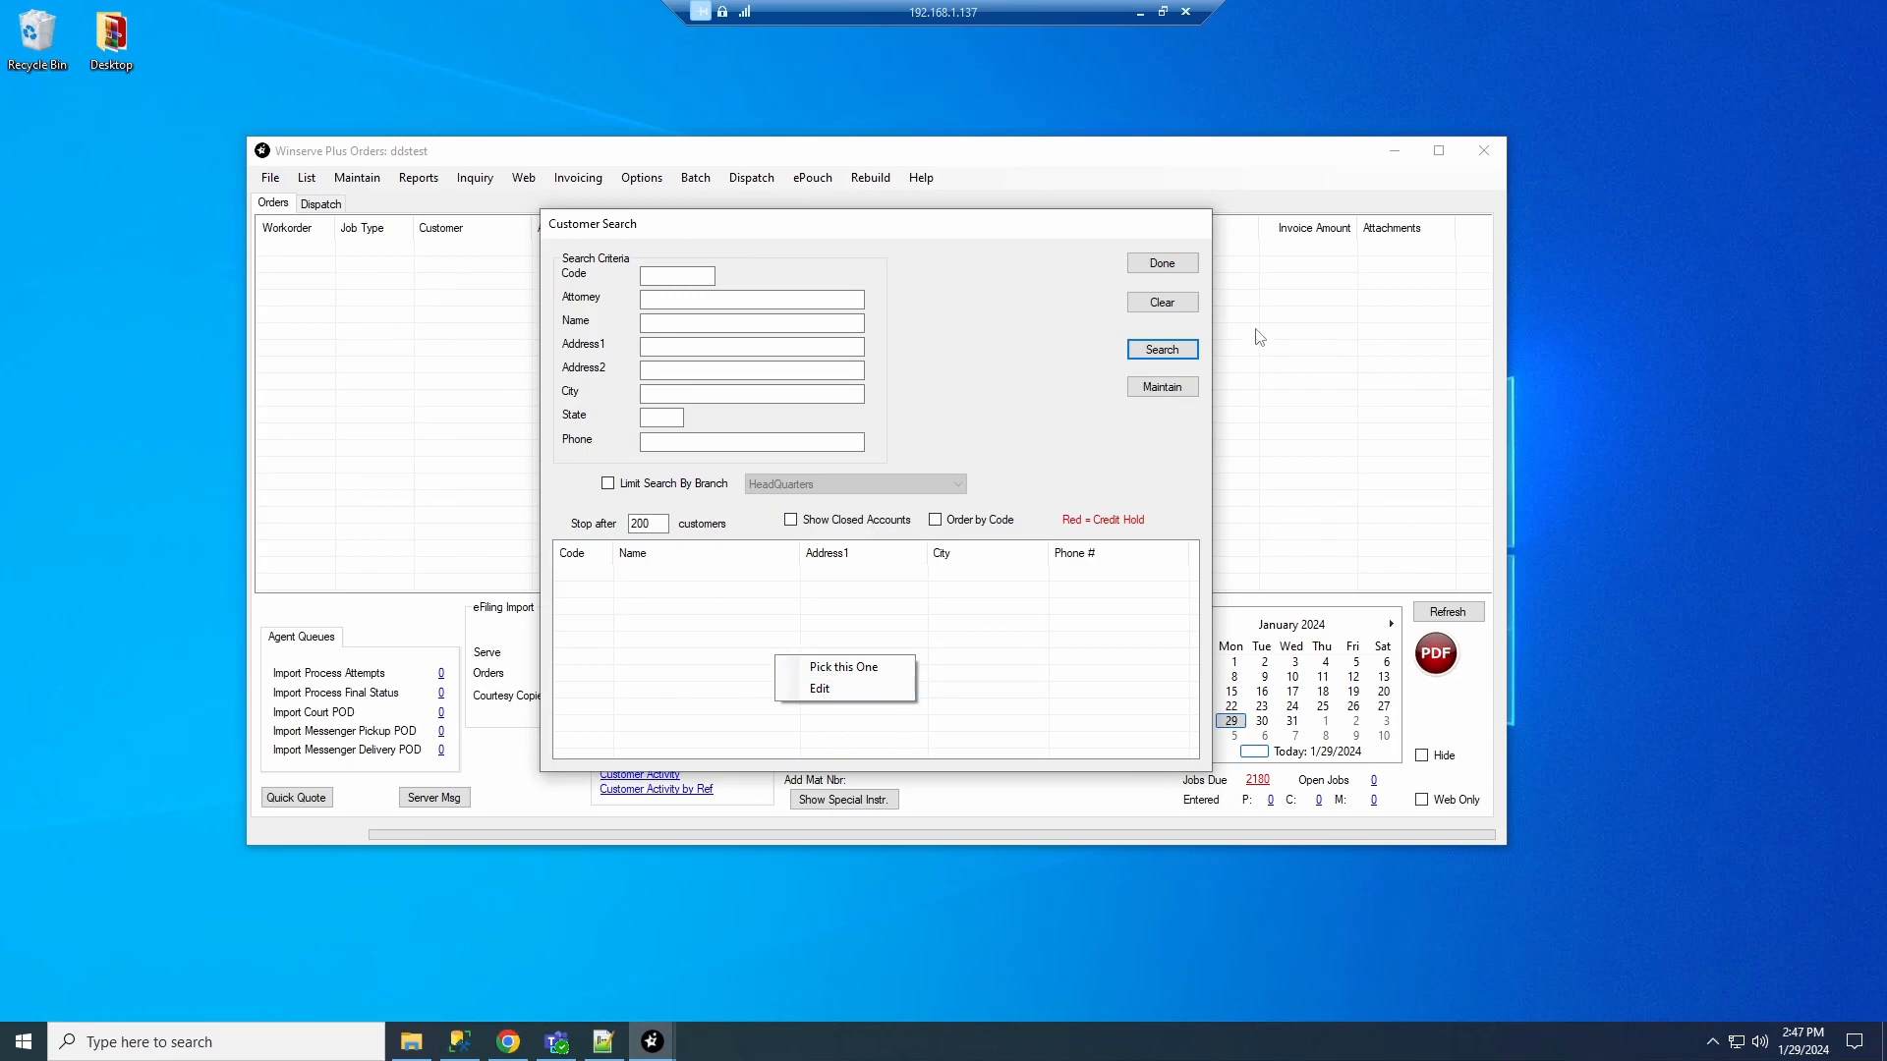
pyautogui.click(1167, 264)
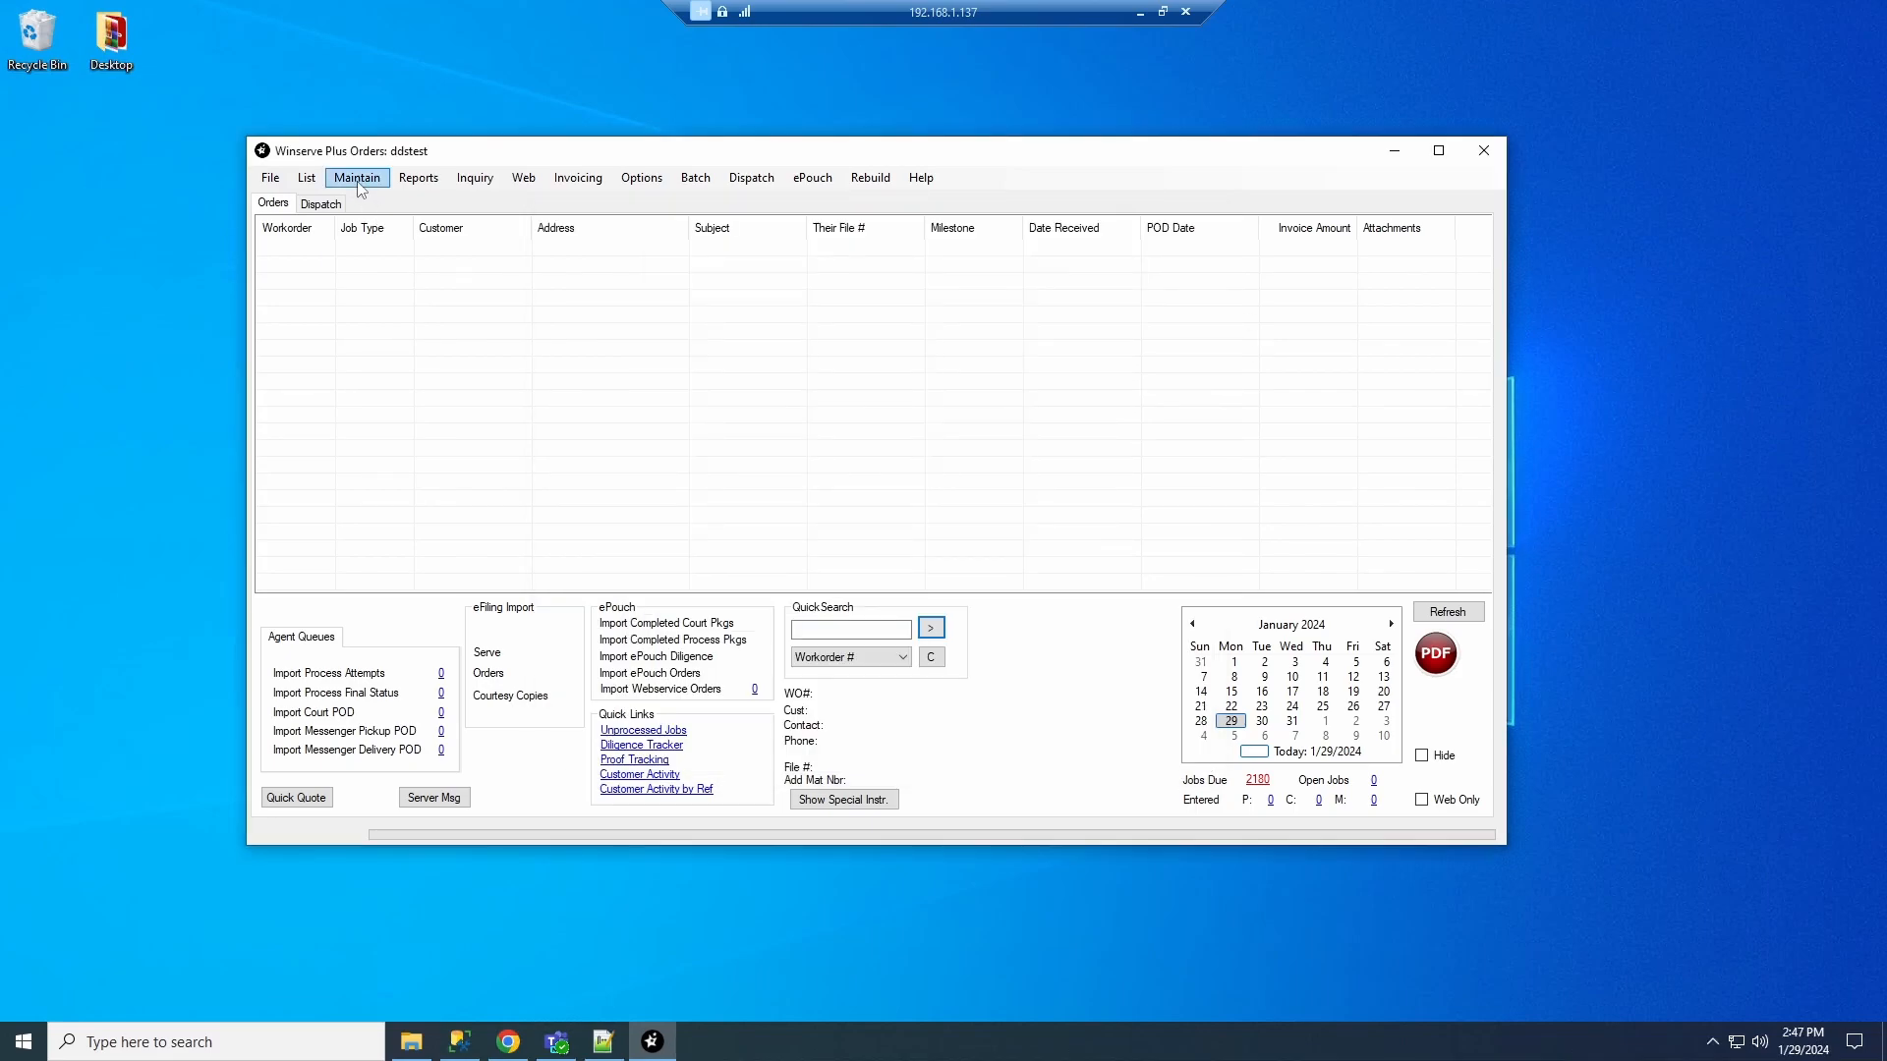
# Try to open the Menu Security setup while logged on as CIANOTEST
pyautogui.click(357, 179)
pyautogui.moveTo(380, 245)
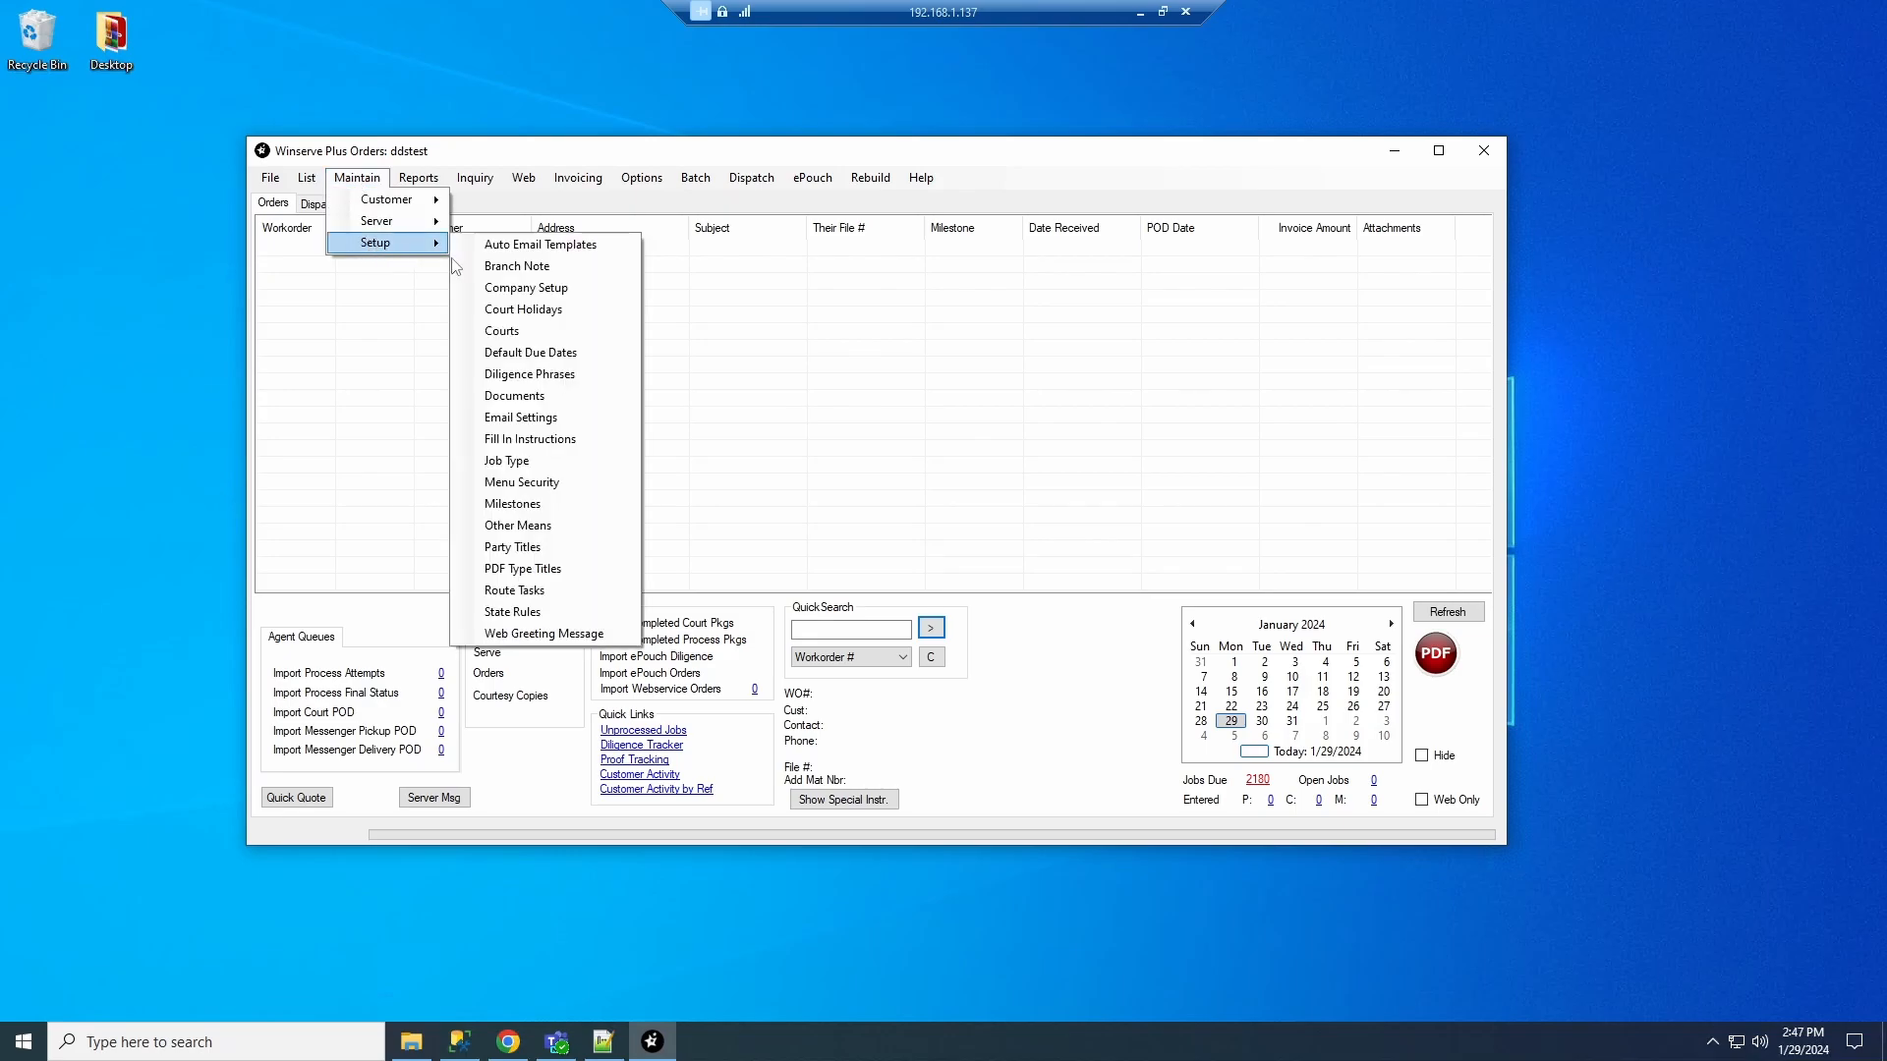
pyautogui.click(540, 491)
pyautogui.moveTo(919, 489); pyautogui.dragTo(744, 319)
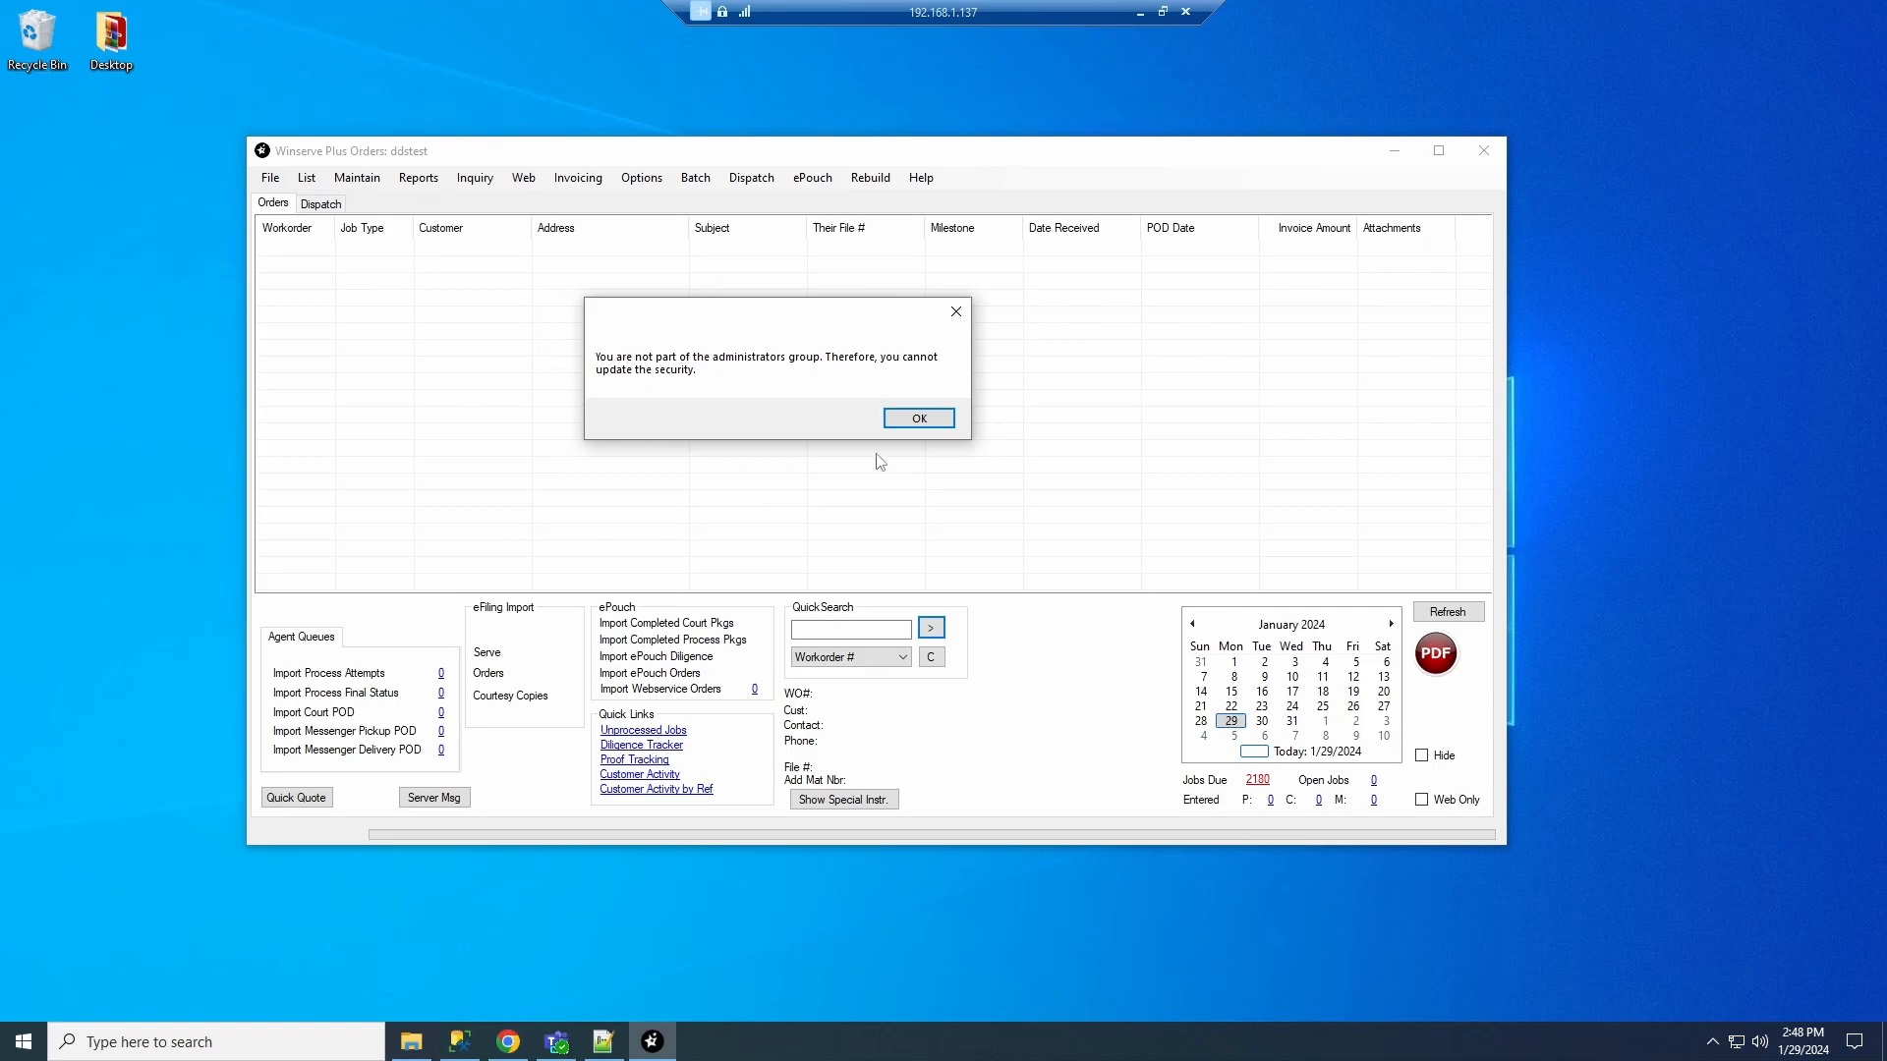
pyautogui.click(924, 421)
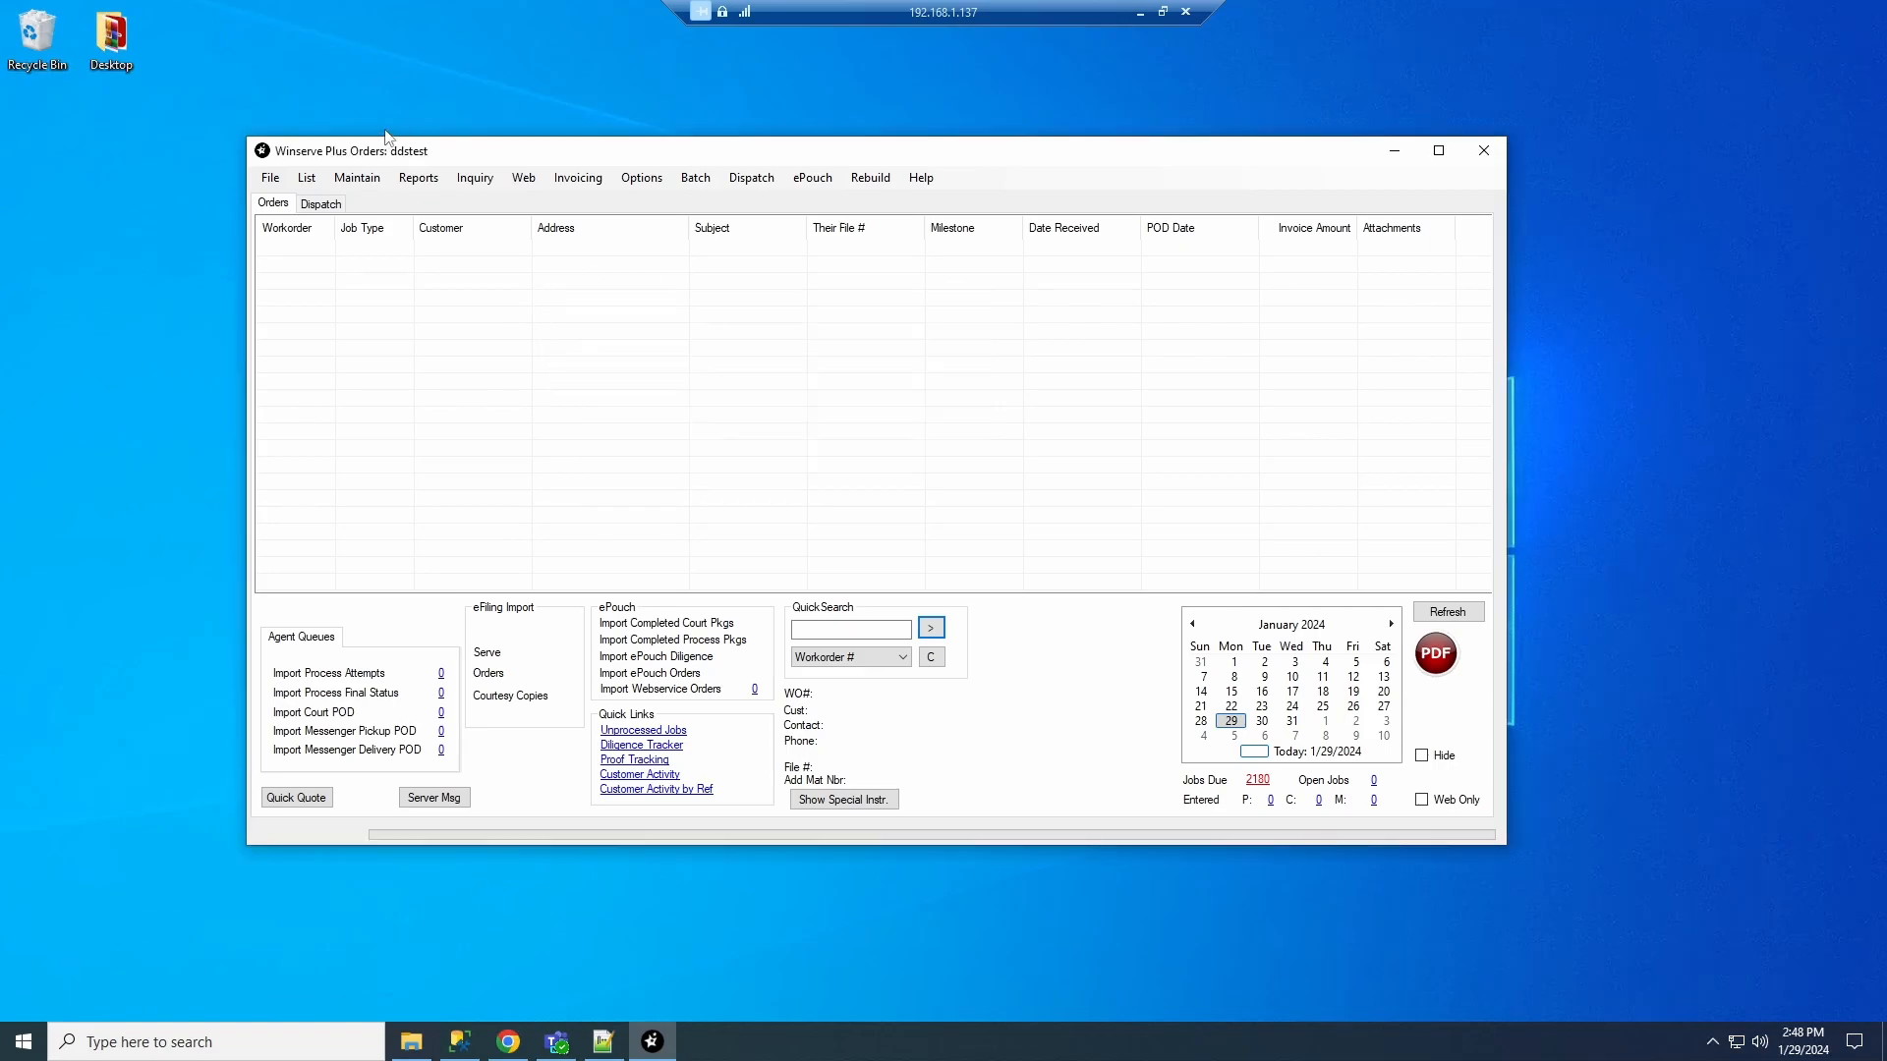
# Exit WinservePlus and start Accounts Receivable from the Winserve9.0.05.1 program folder
pyautogui.click(270, 178)
pyautogui.click(275, 220)
pyautogui.click(29, 1043)
pyautogui.scroll(-20, 156, 804)
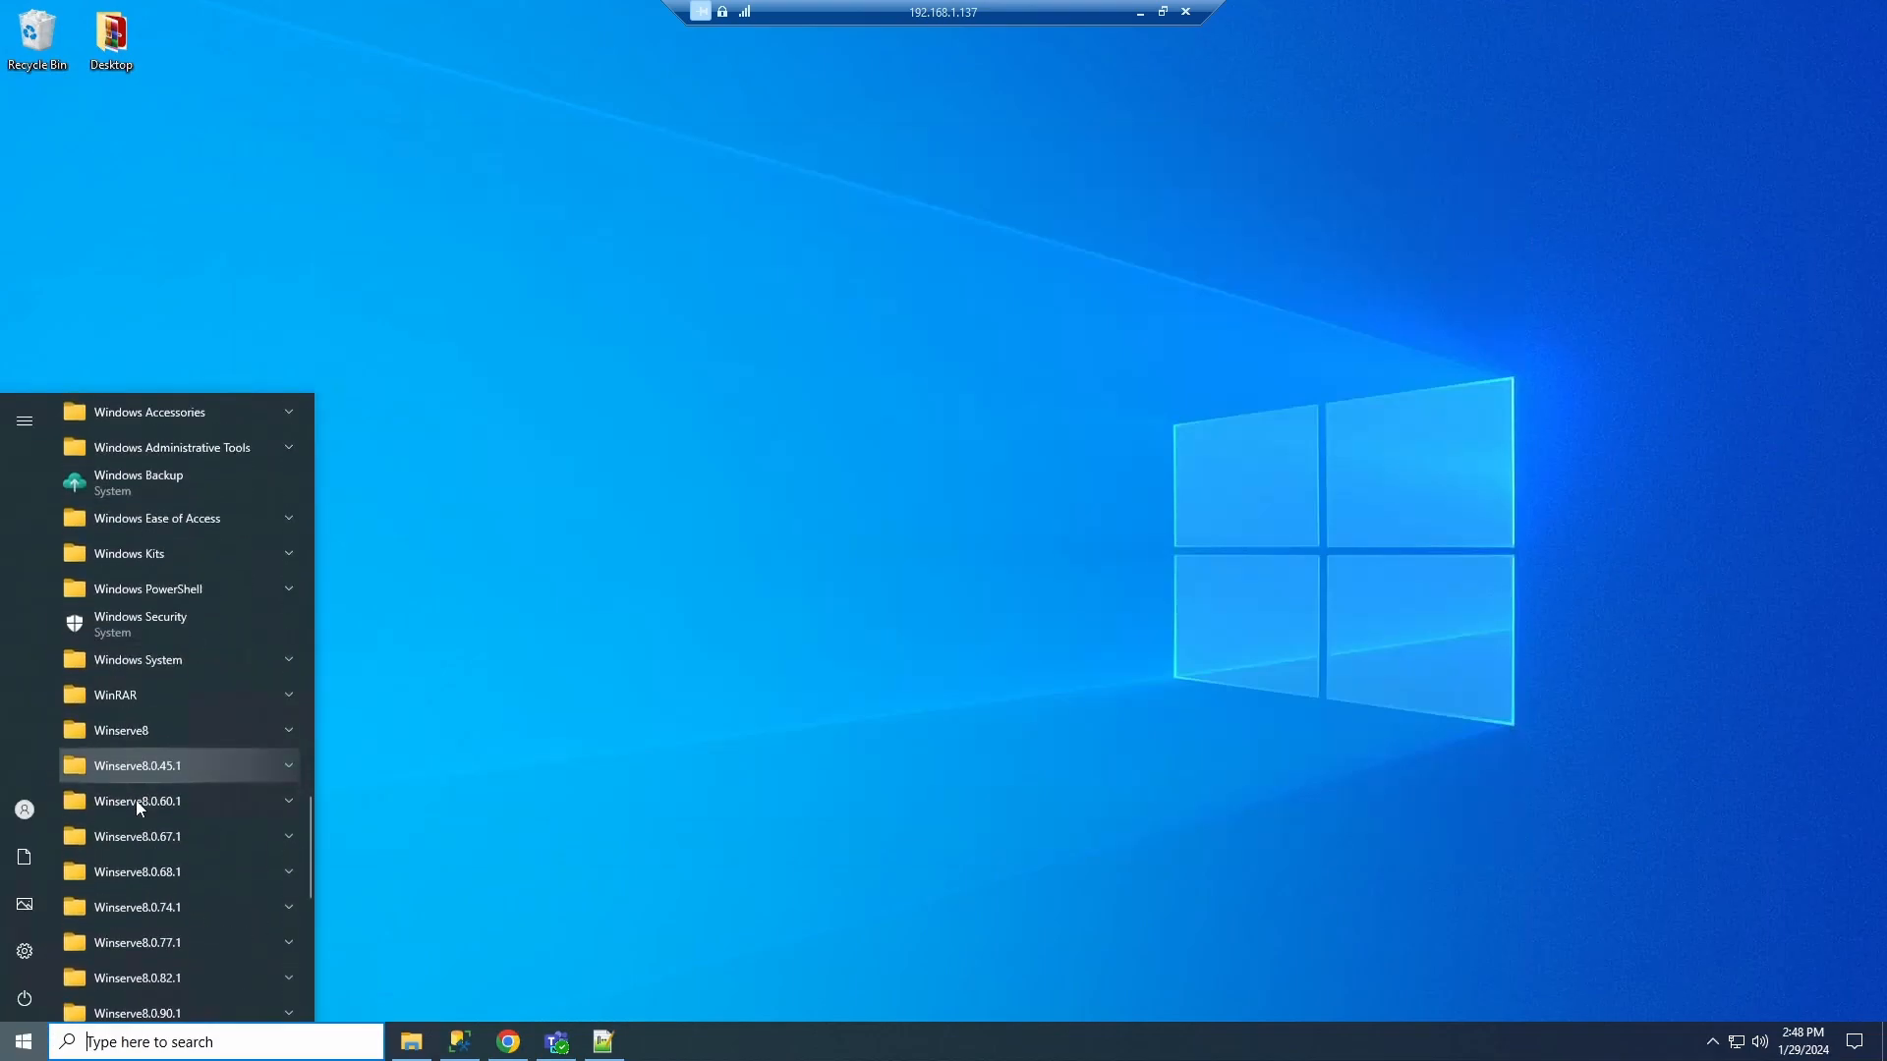
pyautogui.scroll(-5, 136, 798)
pyautogui.click(137, 802)
pyautogui.click(179, 672)
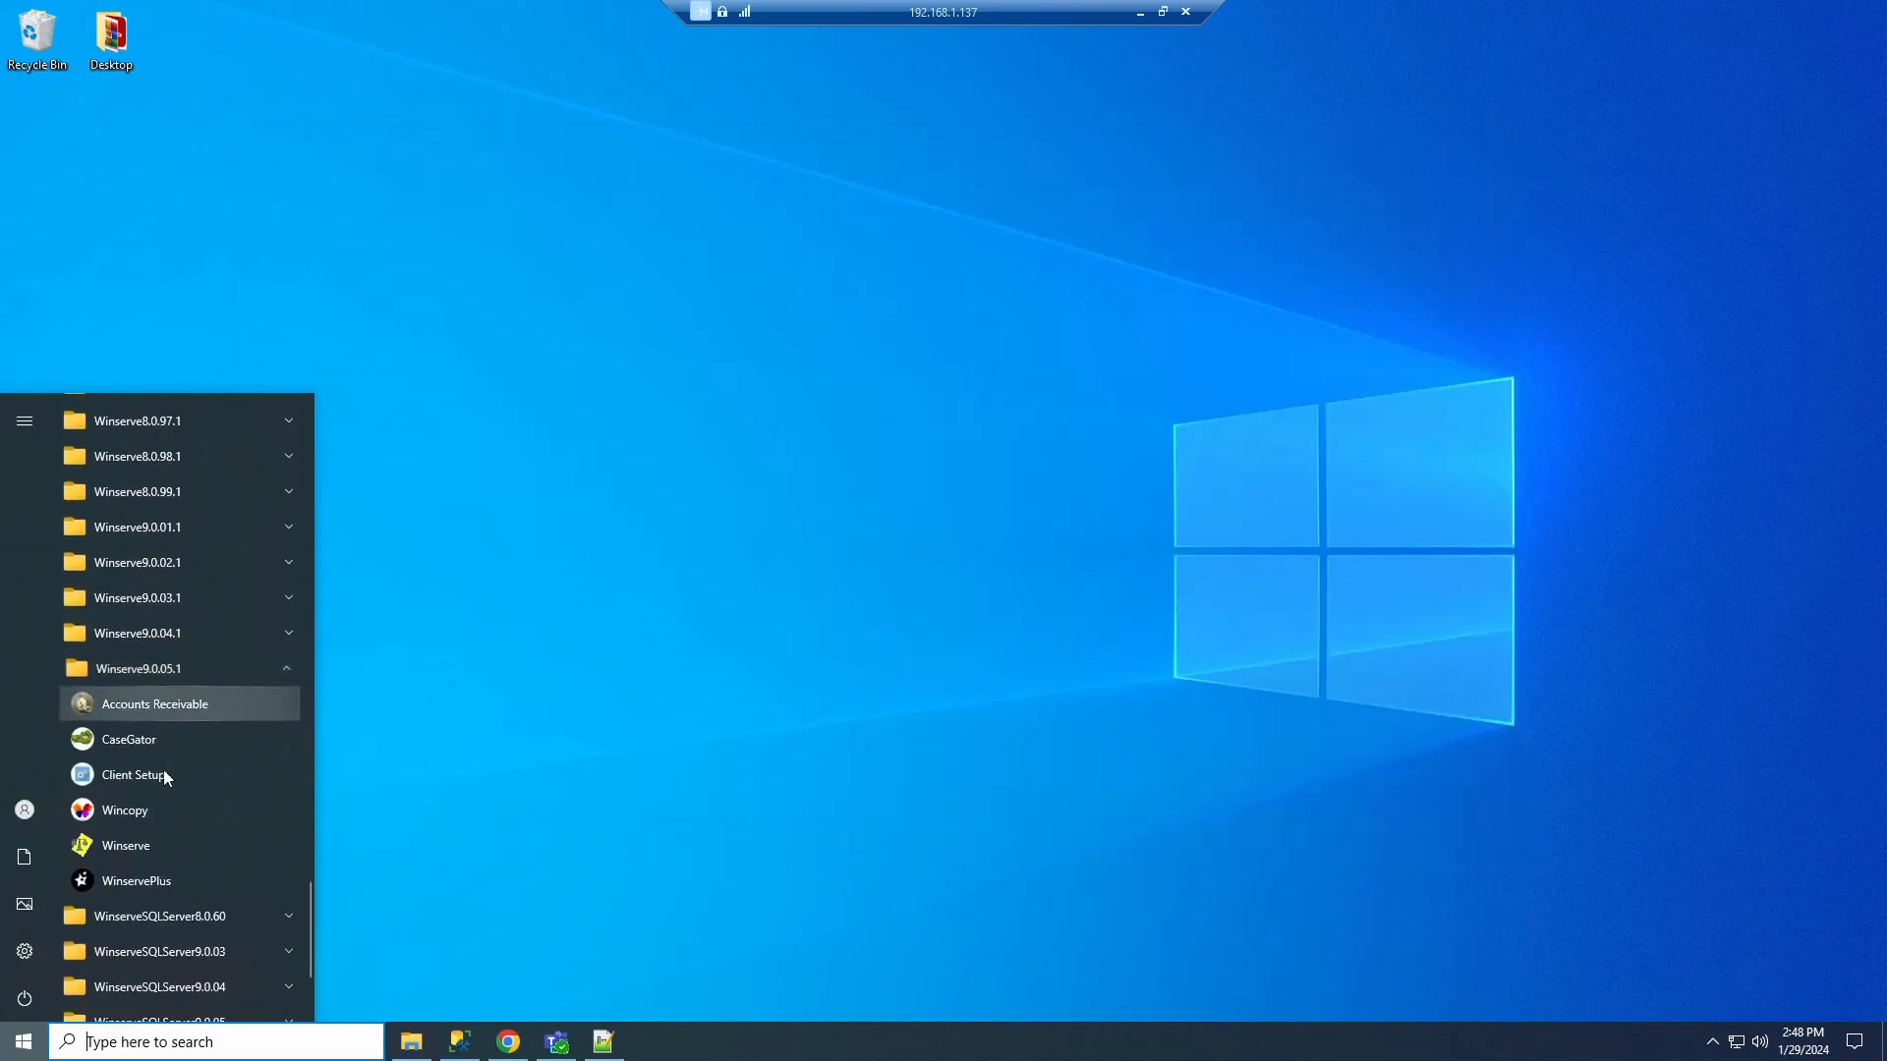
pyautogui.click(177, 705)
# Log on to Accounts Receivable by entering the user ID and the account password
pyautogui.click(1047, 507)
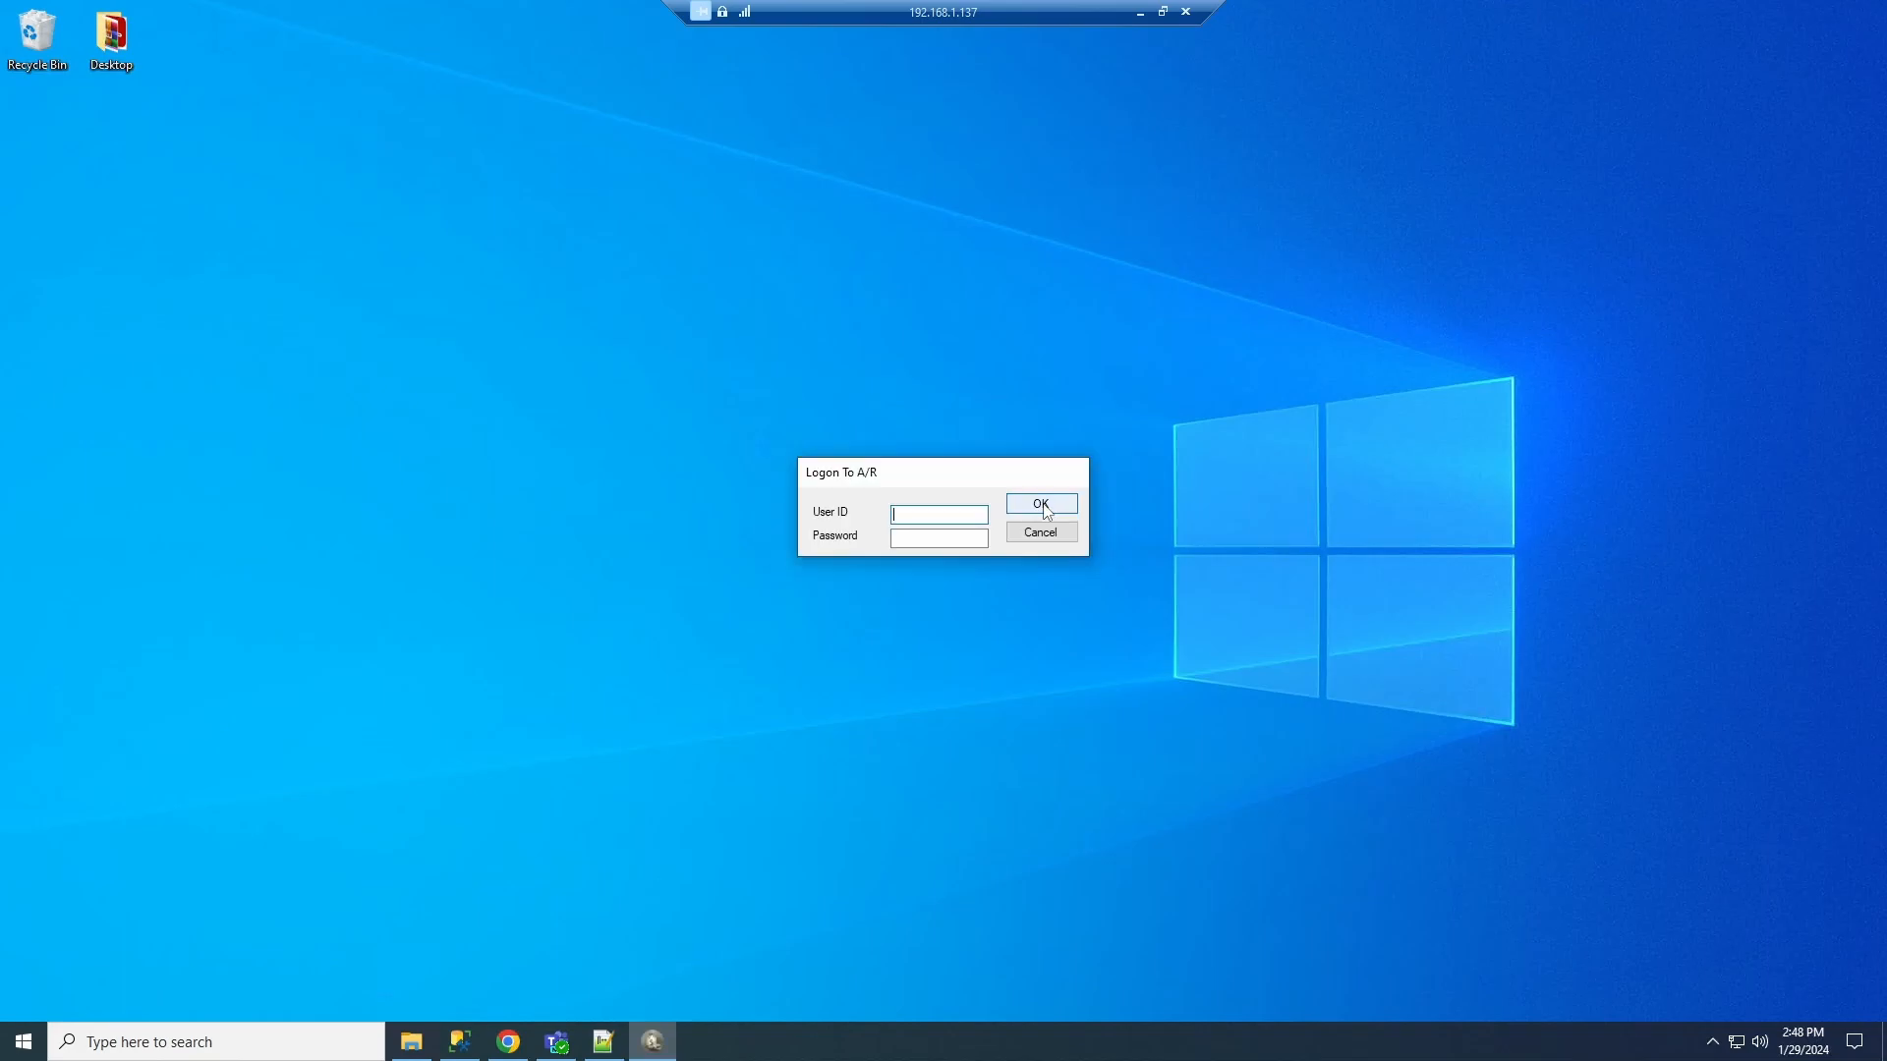
pyautogui.press('Tab')
pyautogui.write('****')
pyautogui.press('Return')
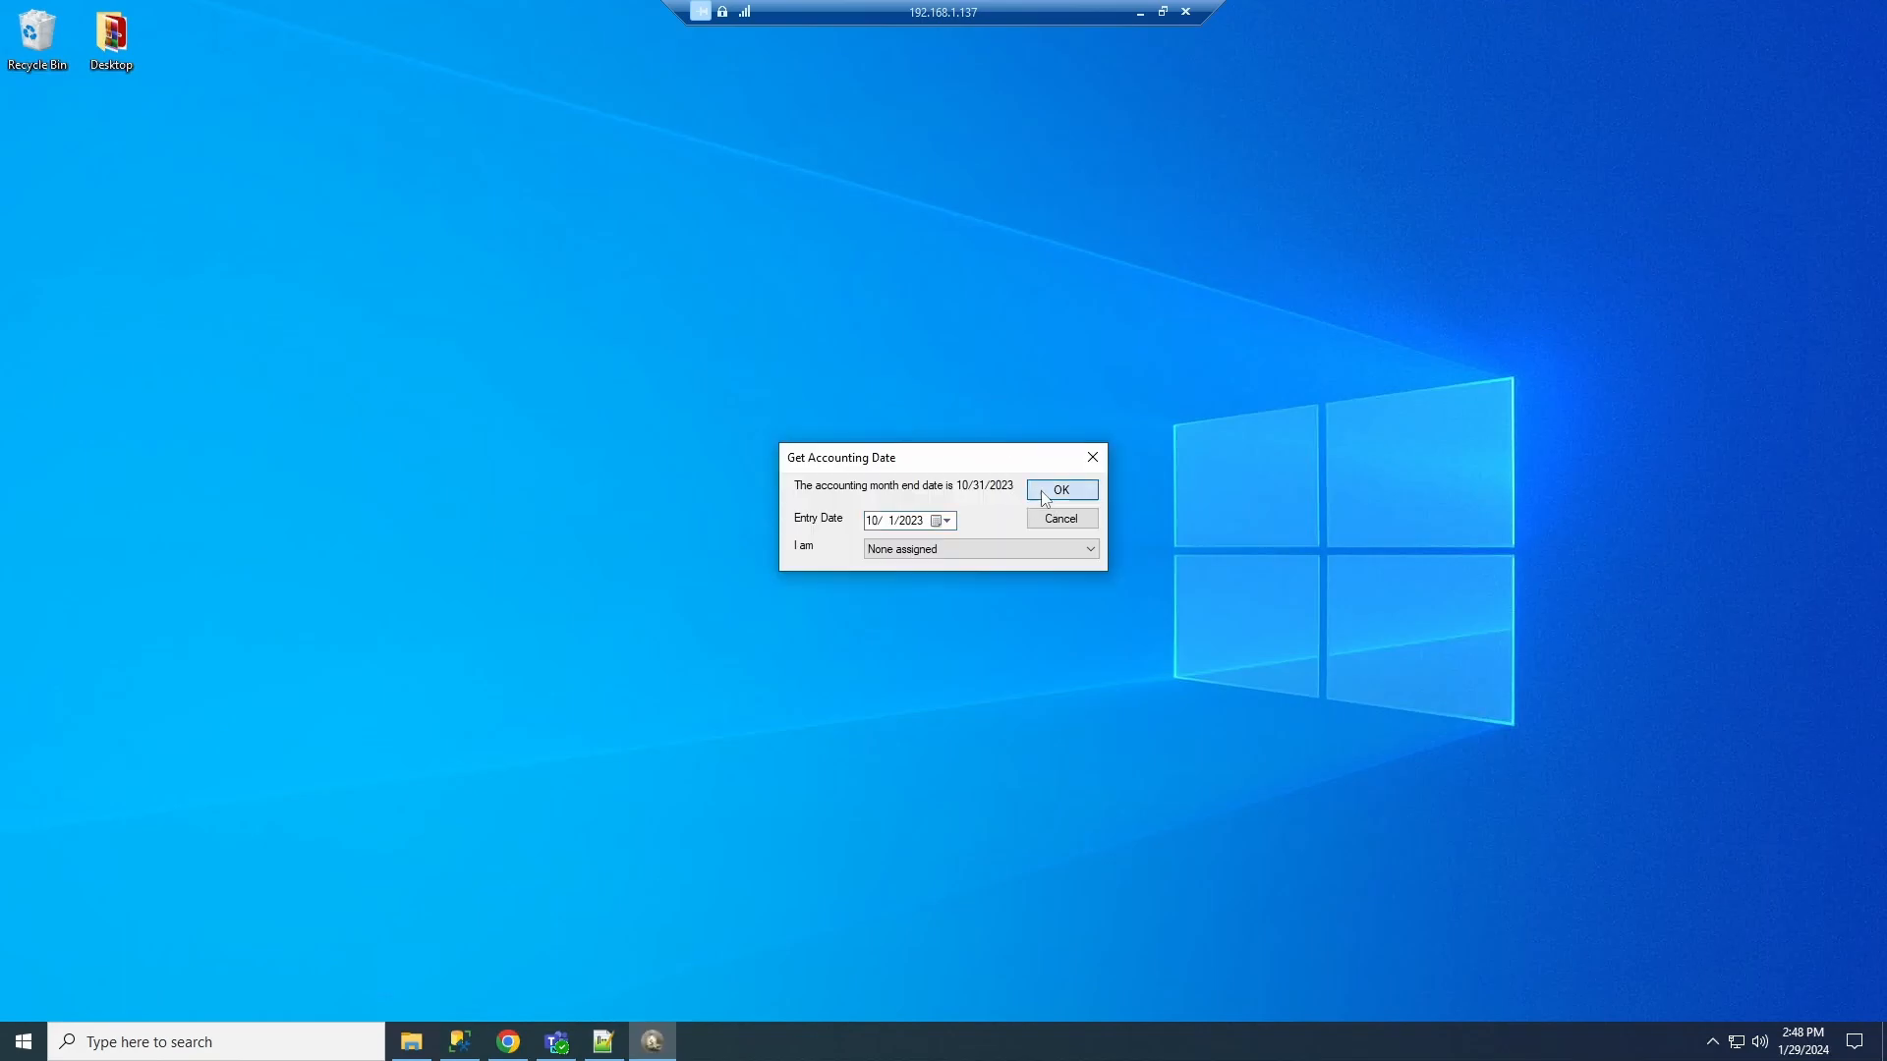
# Accept the accounting entry date 10/1/2023 and select invoice 46898-03 in customer TRISTAR's document list
pyautogui.click(1045, 498)
pyautogui.click(639, 413)
pyautogui.click(555, 496)
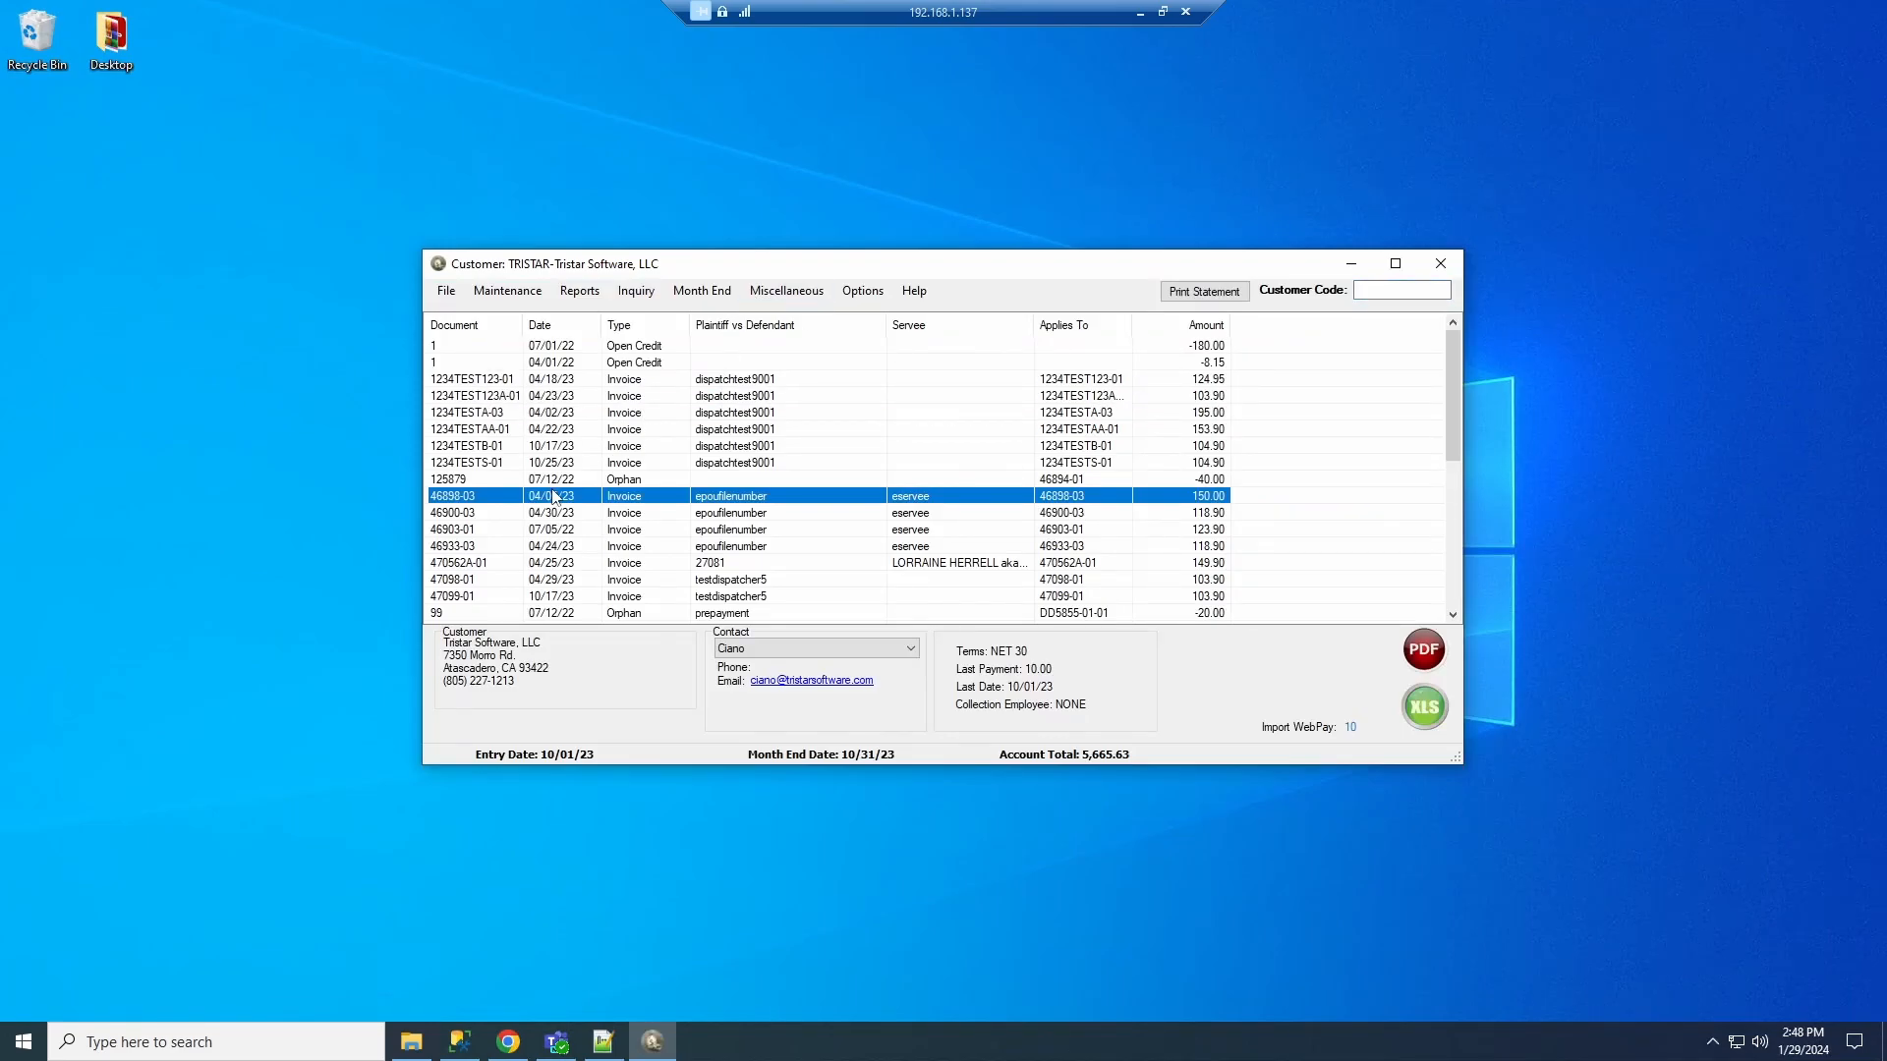